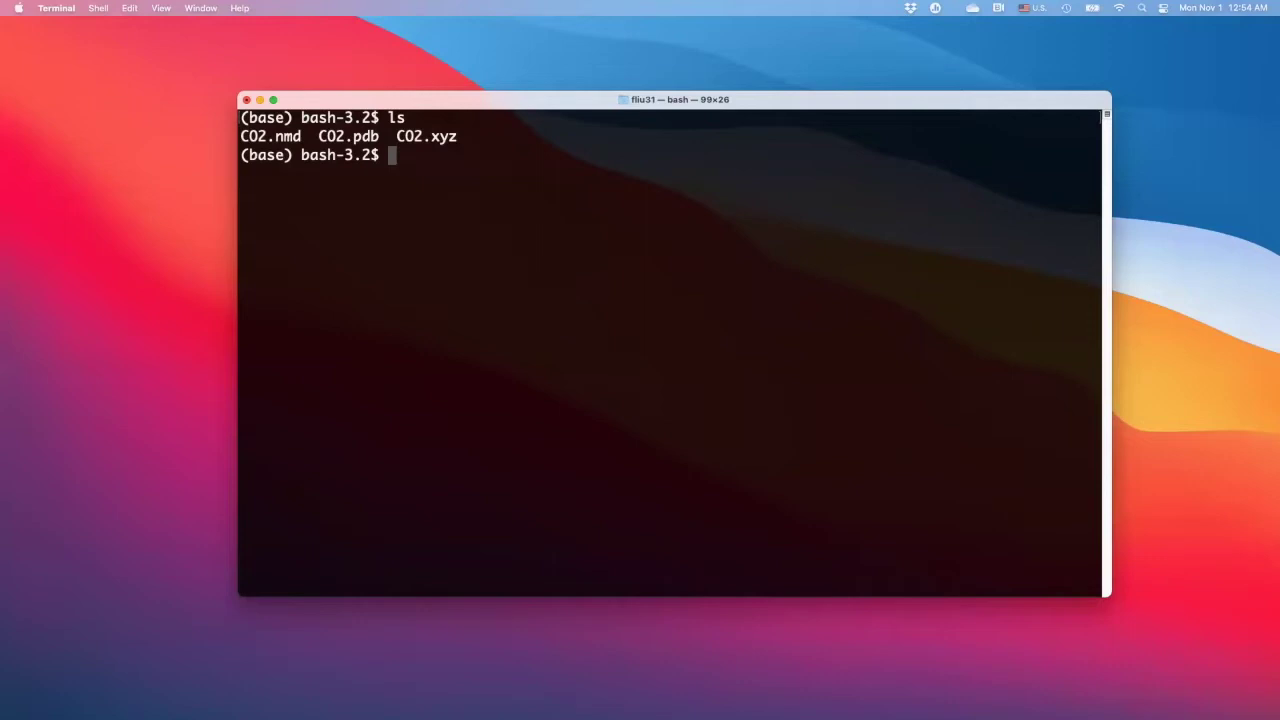
Launch VMD from the terminal with CO2.pdb loaded and hide the terminal window.
text(vmd CO2.pdb)
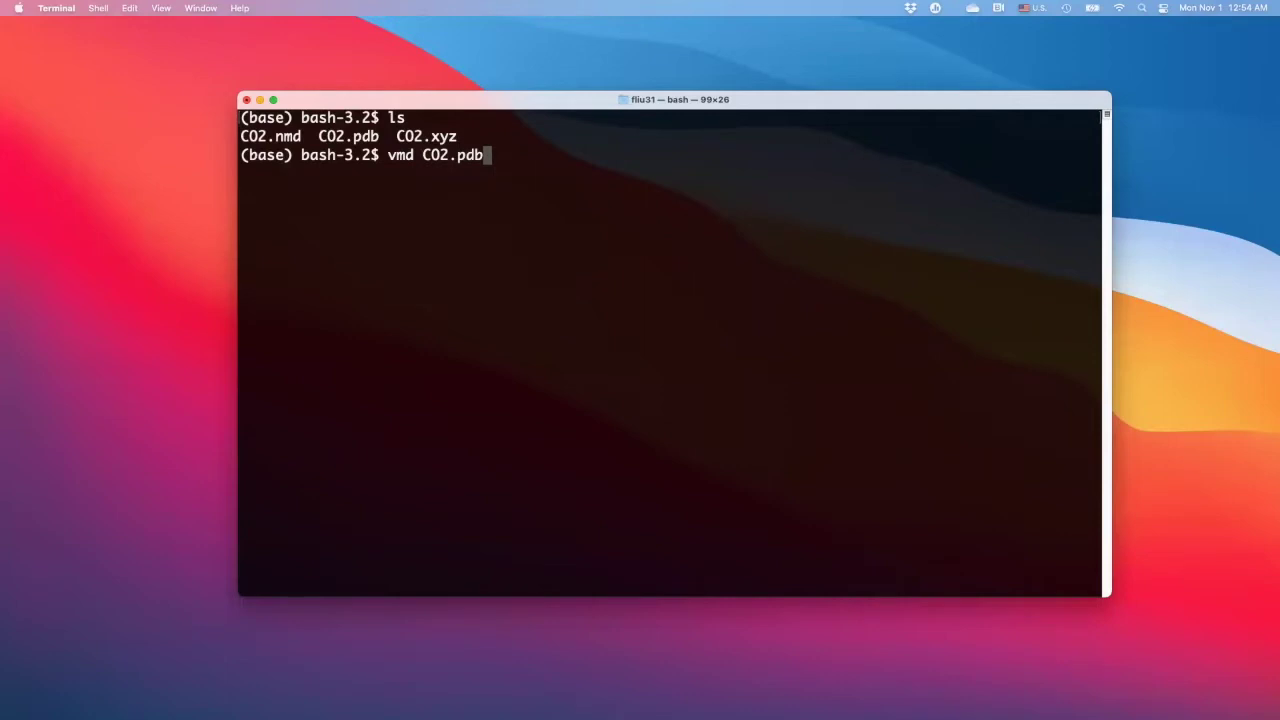
key(Return)
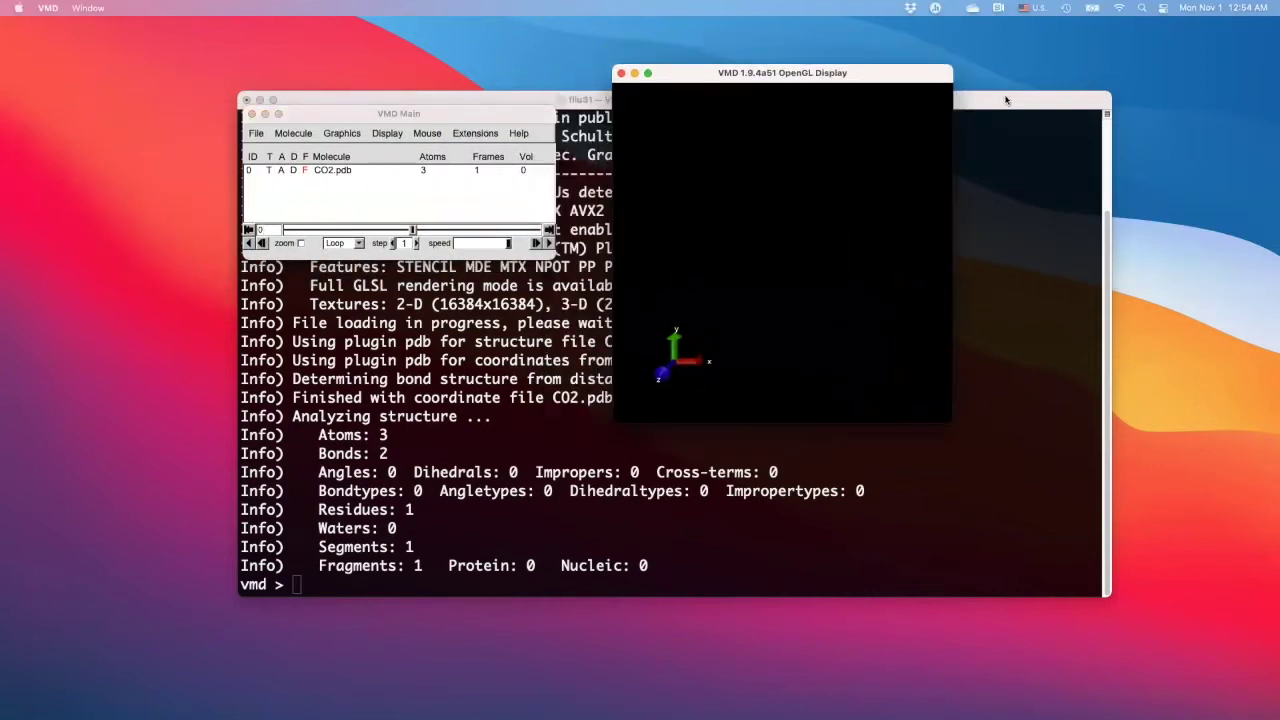
key(super+h)
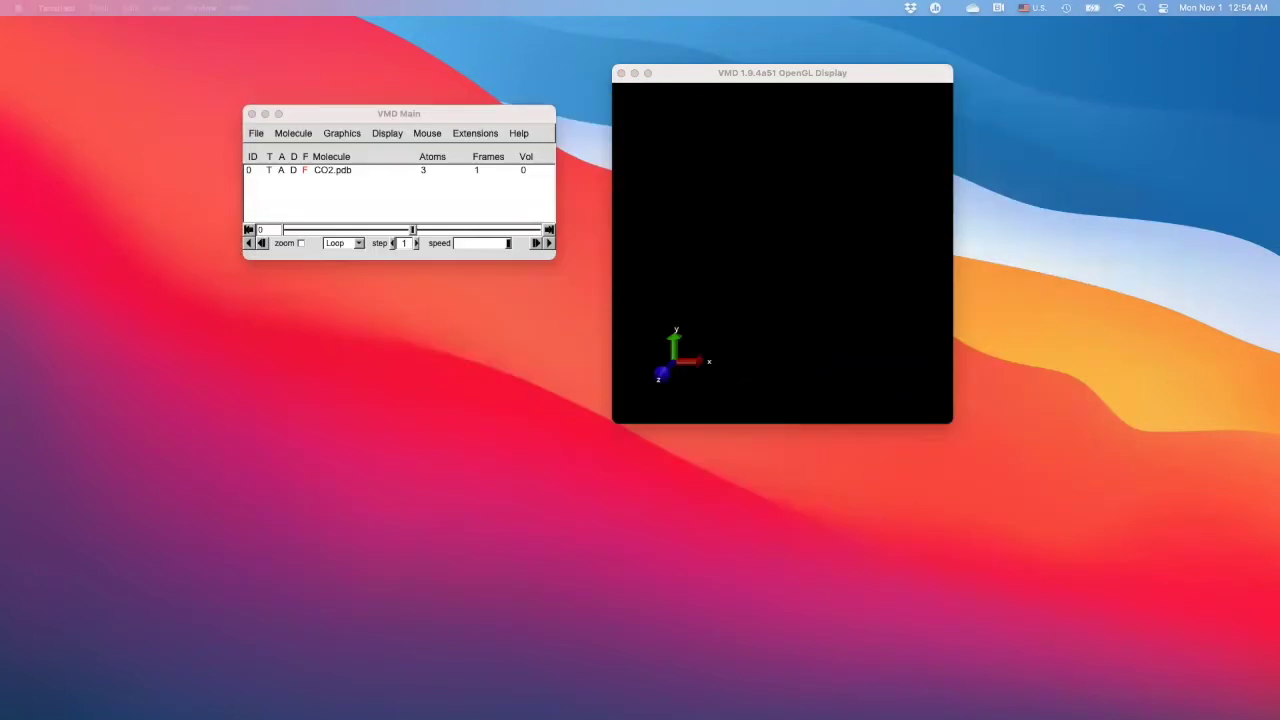
Rotate the molecule to see its full length and arrange the OpenGL display and VMD Main windows side by side.
drag(500, 113, 441, 107)
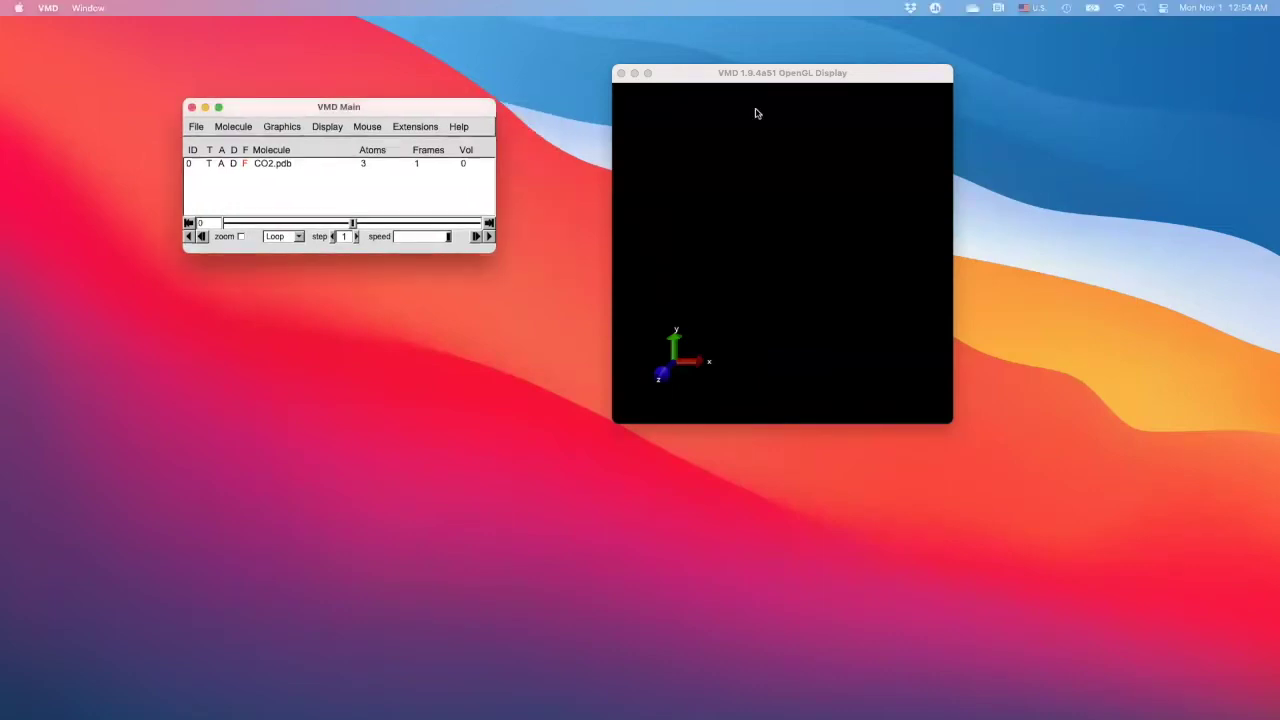
click(700, 103)
drag(700, 103, 720, 89)
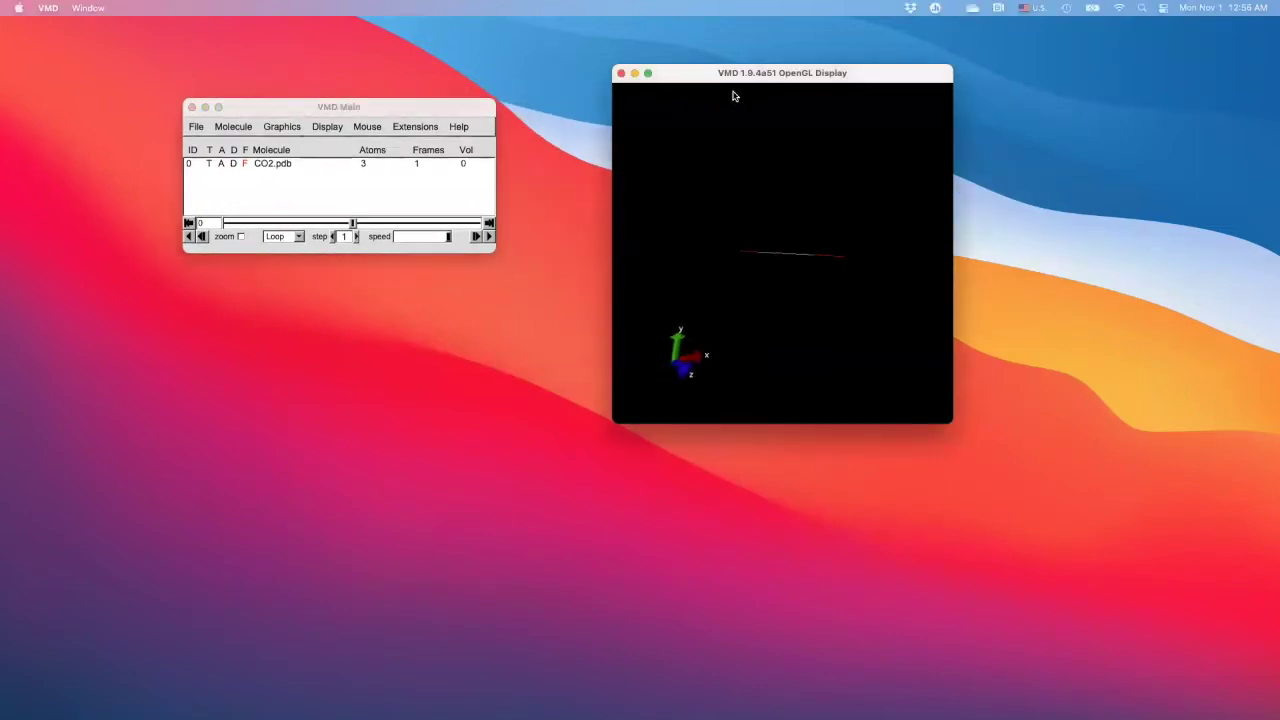
drag(781, 255, 829, 274)
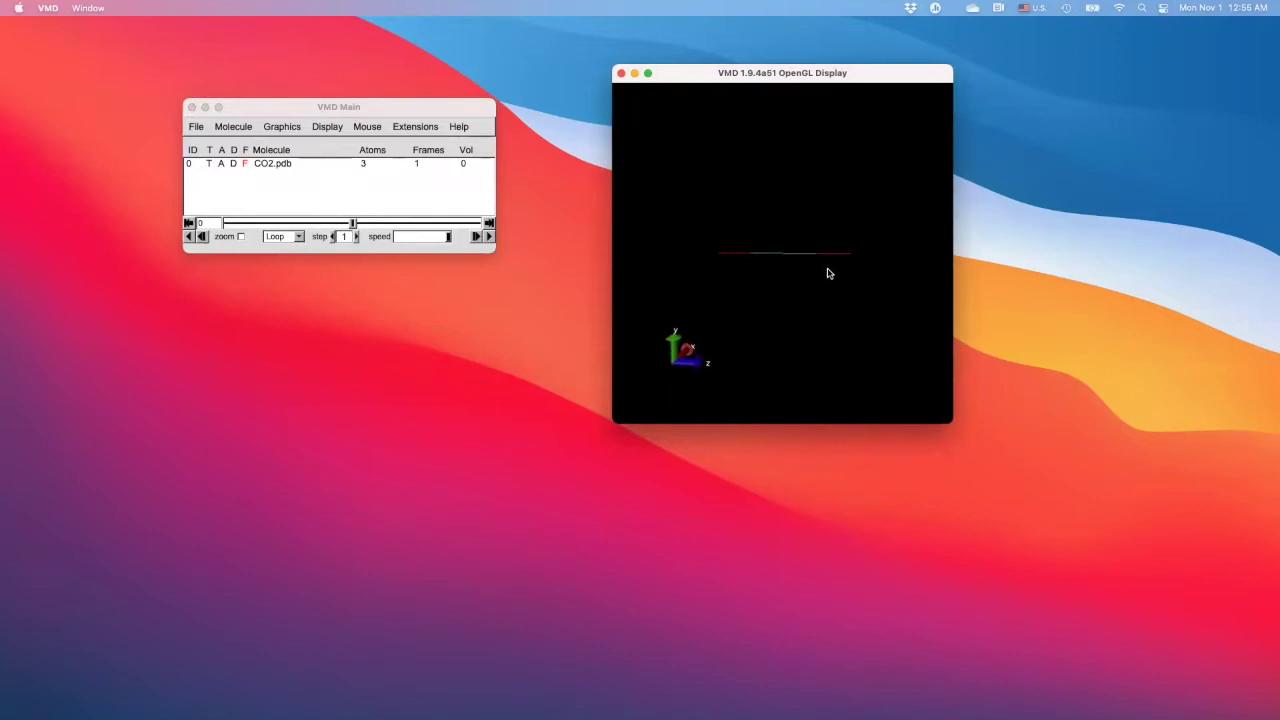
drag(297, 106, 875, 137)
drag(712, 80, 333, 106)
drag(980, 139, 867, 113)
click(755, 131)
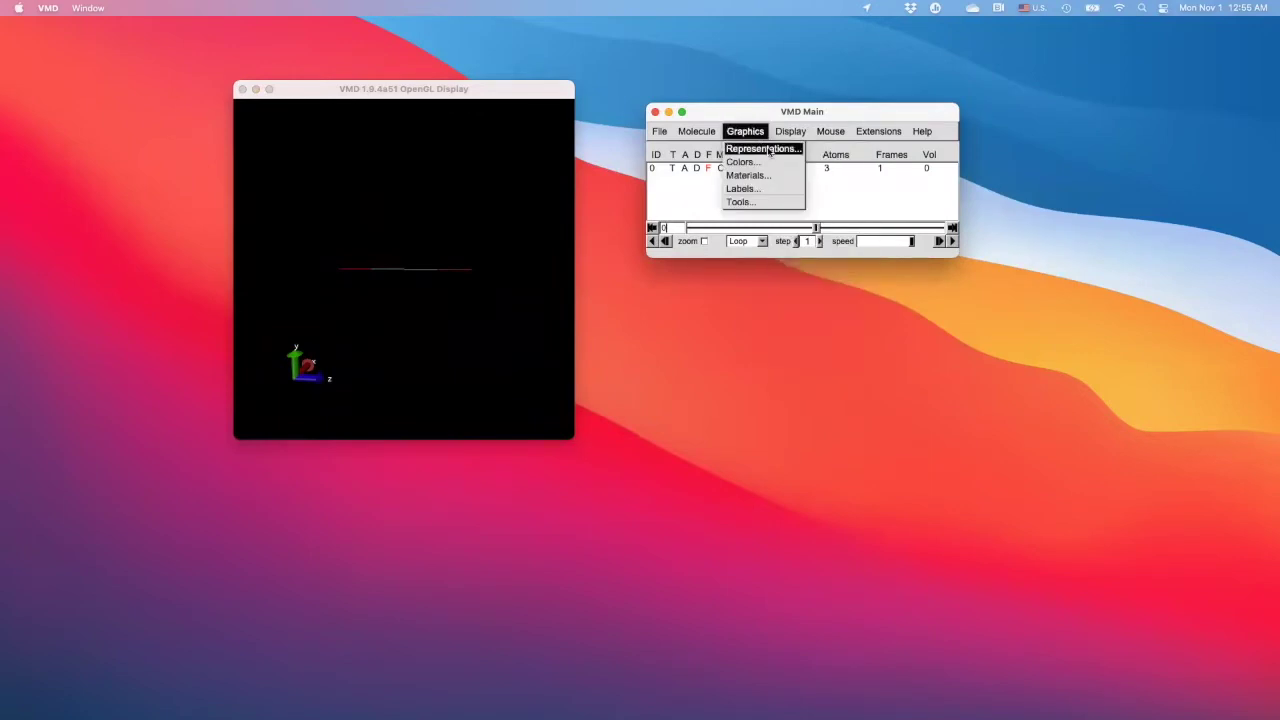
click(371, 271)
drag(371, 271, 443, 226)
drag(327, 349, 374, 286)
drag(320, 362, 298, 342)
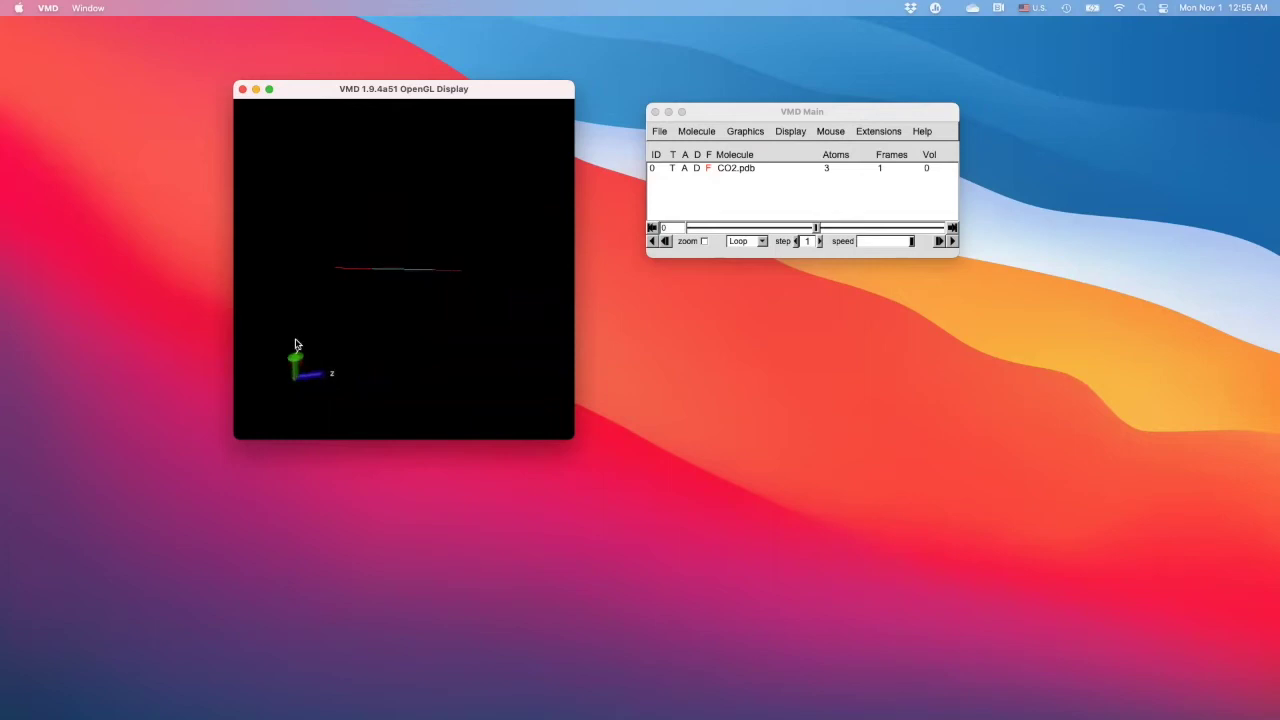
Change the CO2.pdb representation's drawing method to DynamicBonds with a bond radius of 0.1.
click(750, 131)
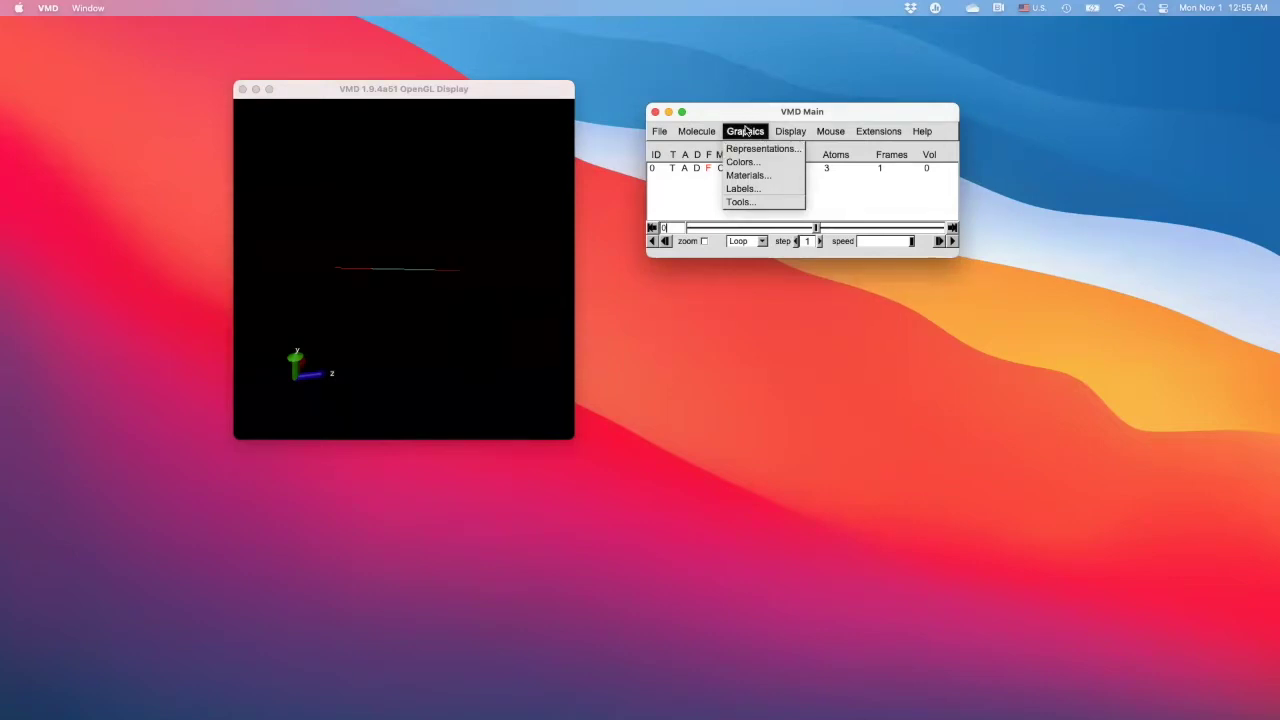
click(752, 148)
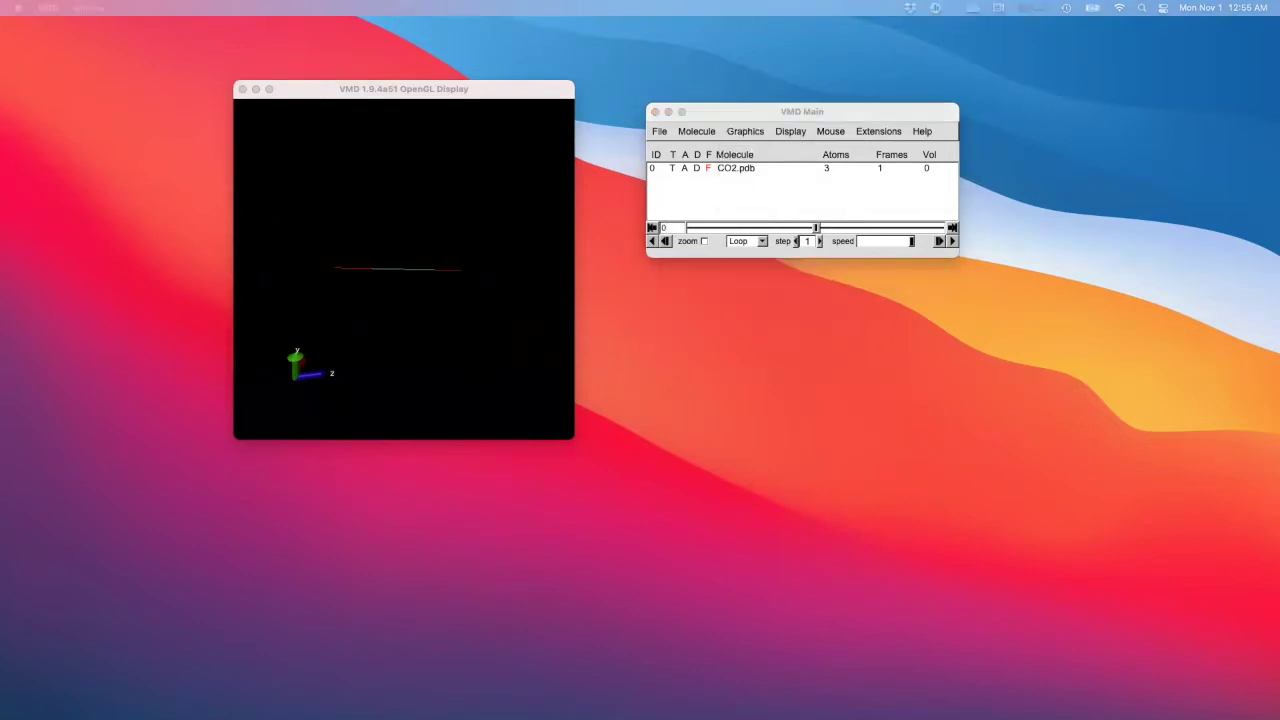
drag(890, 240, 820, 186)
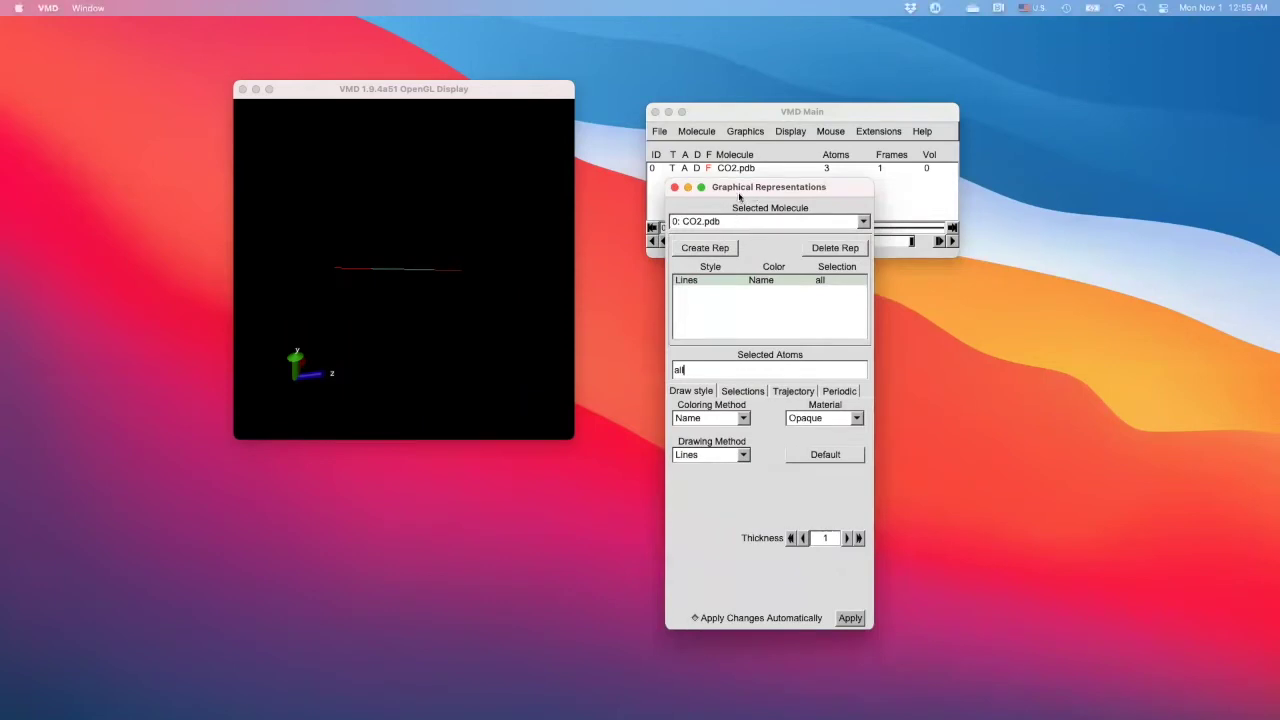
click(724, 456)
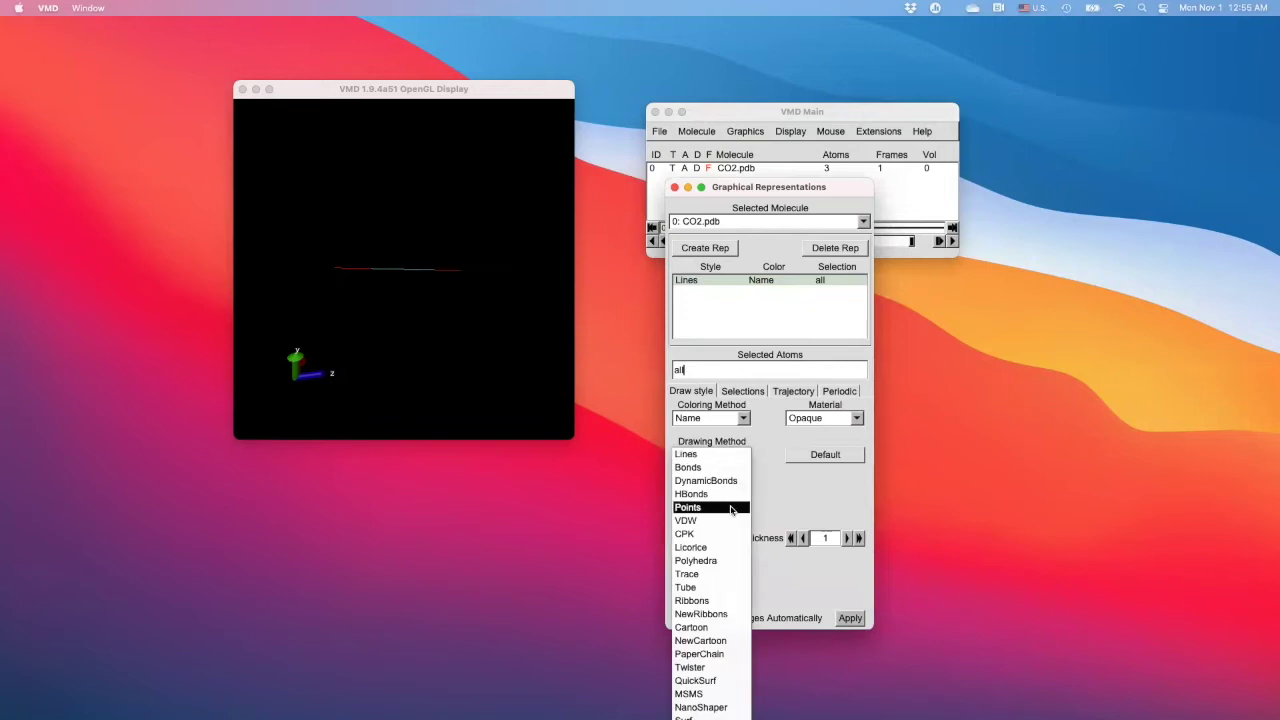
click(734, 482)
drag(447, 312, 378, 272)
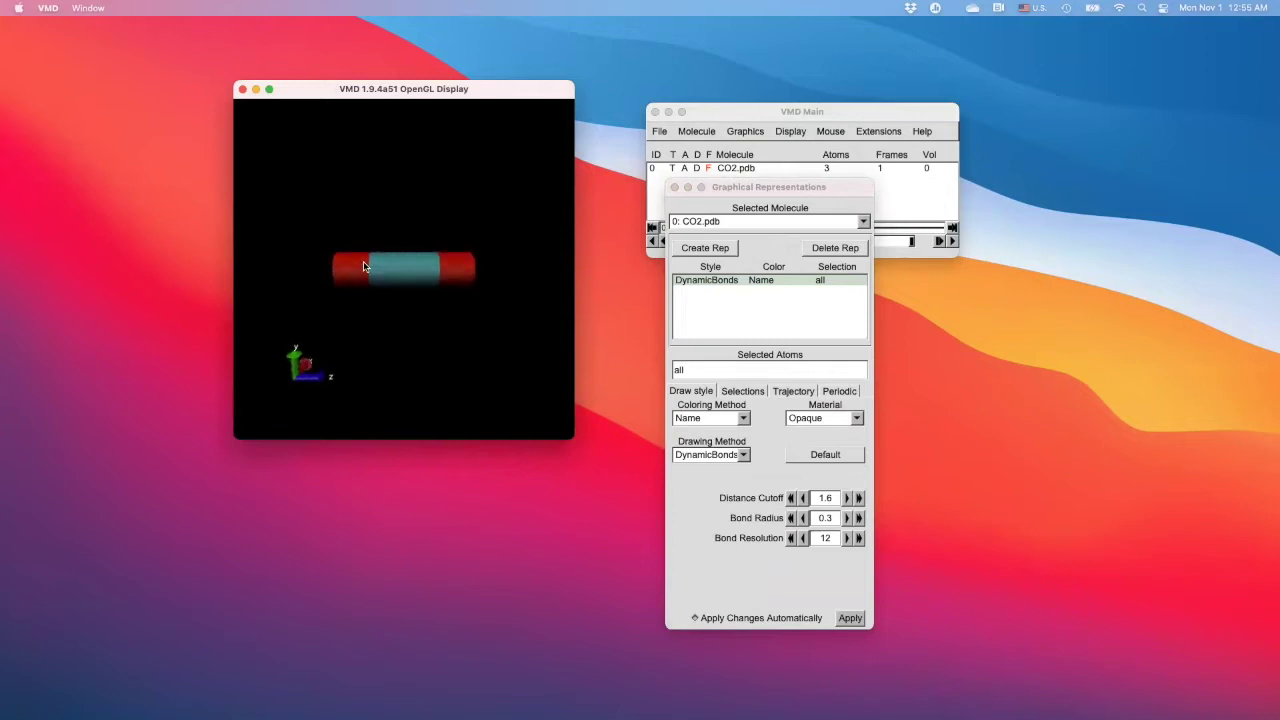
click(803, 518)
click(803, 518)
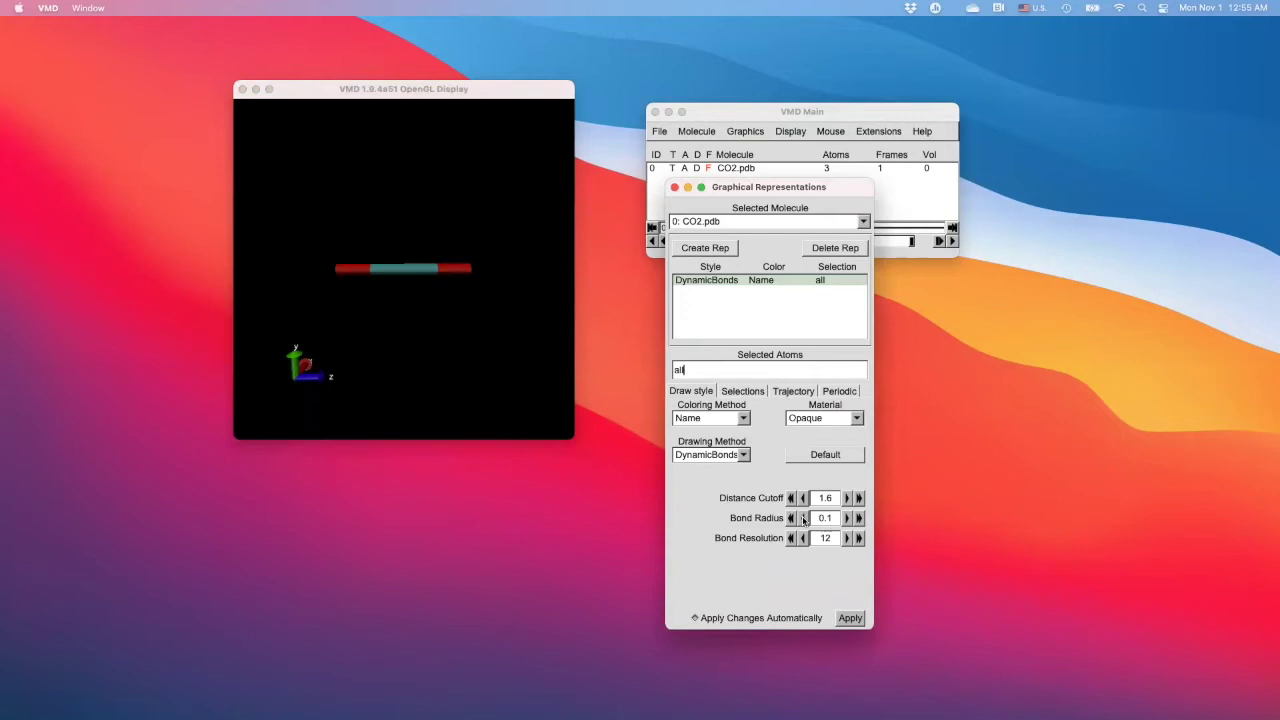
Create a second representation of all atoms drawn as VDW with a sphere scale of 0.2.
click(722, 258)
click(726, 456)
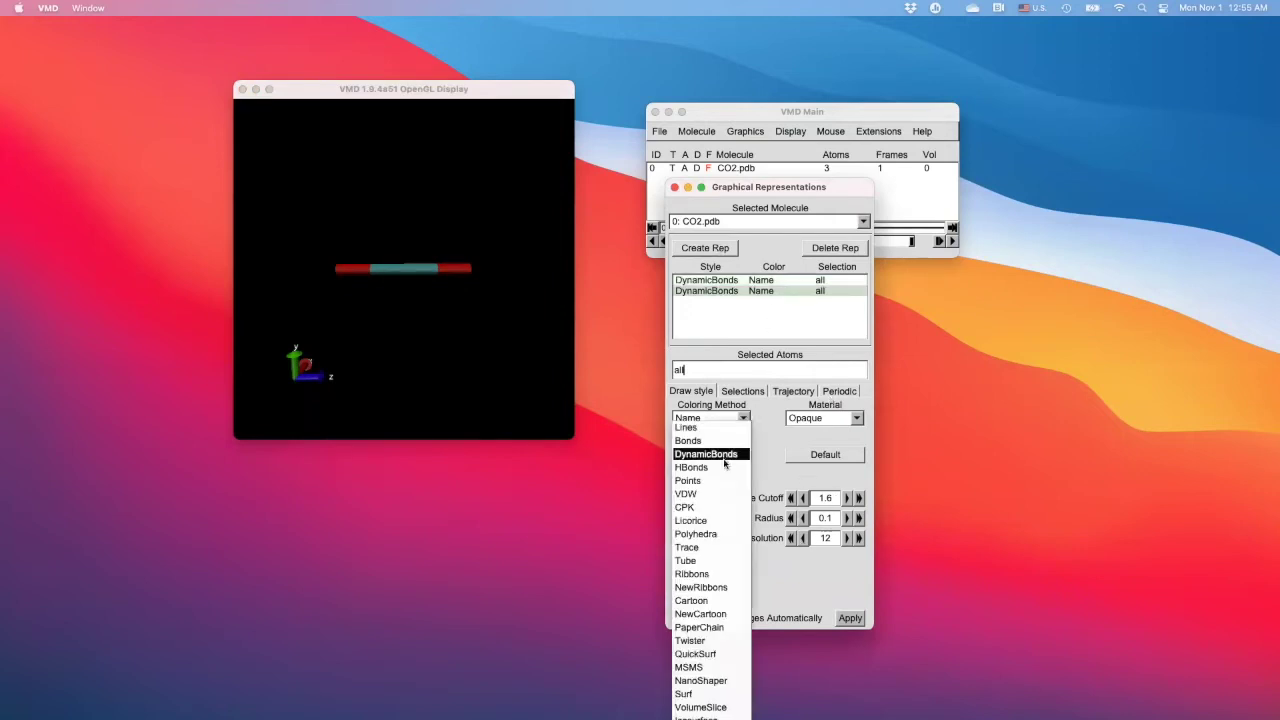
click(709, 494)
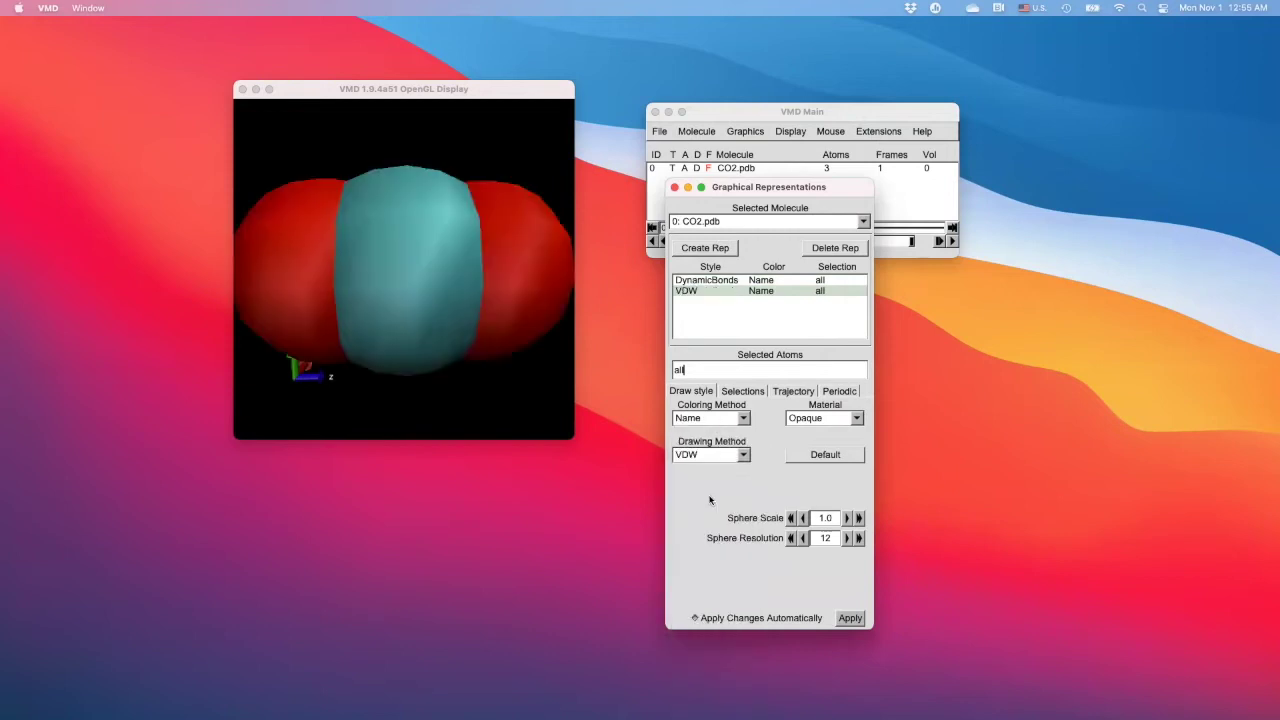
click(791, 518)
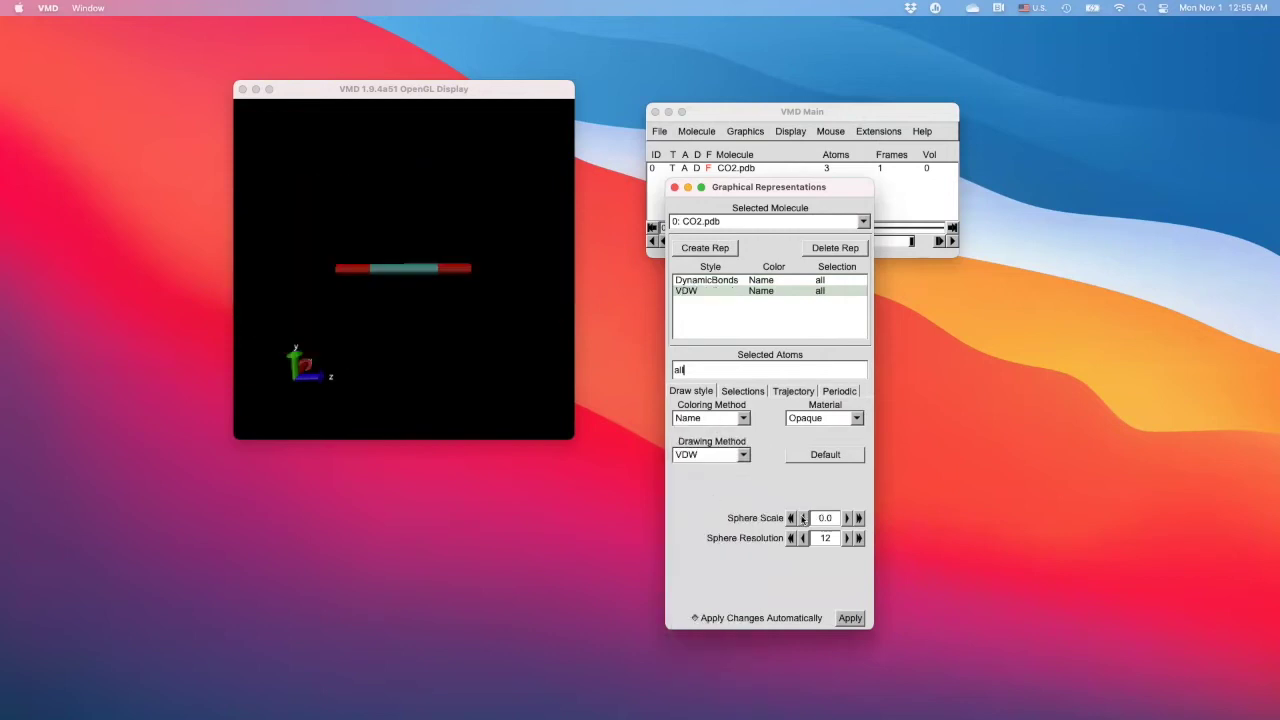
click(847, 518)
click(846, 518)
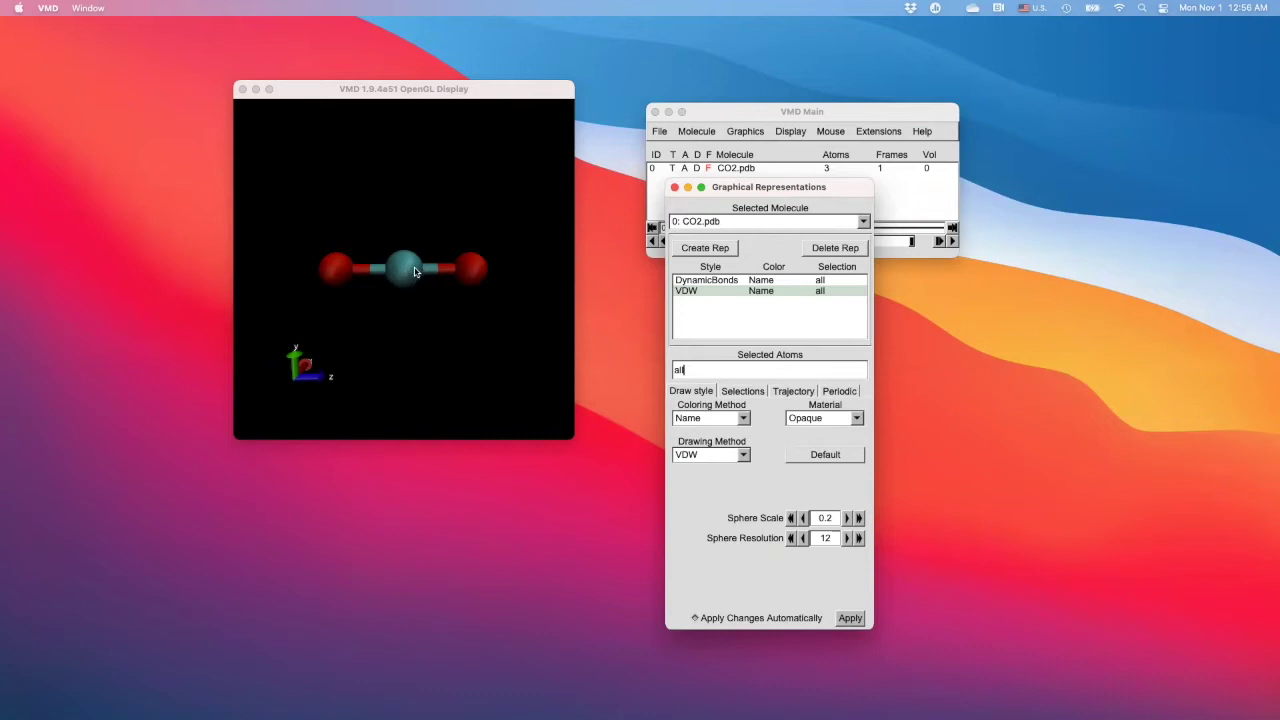
Assign the colour 2 gray to carbon (C) in the Name colour category.
click(734, 134)
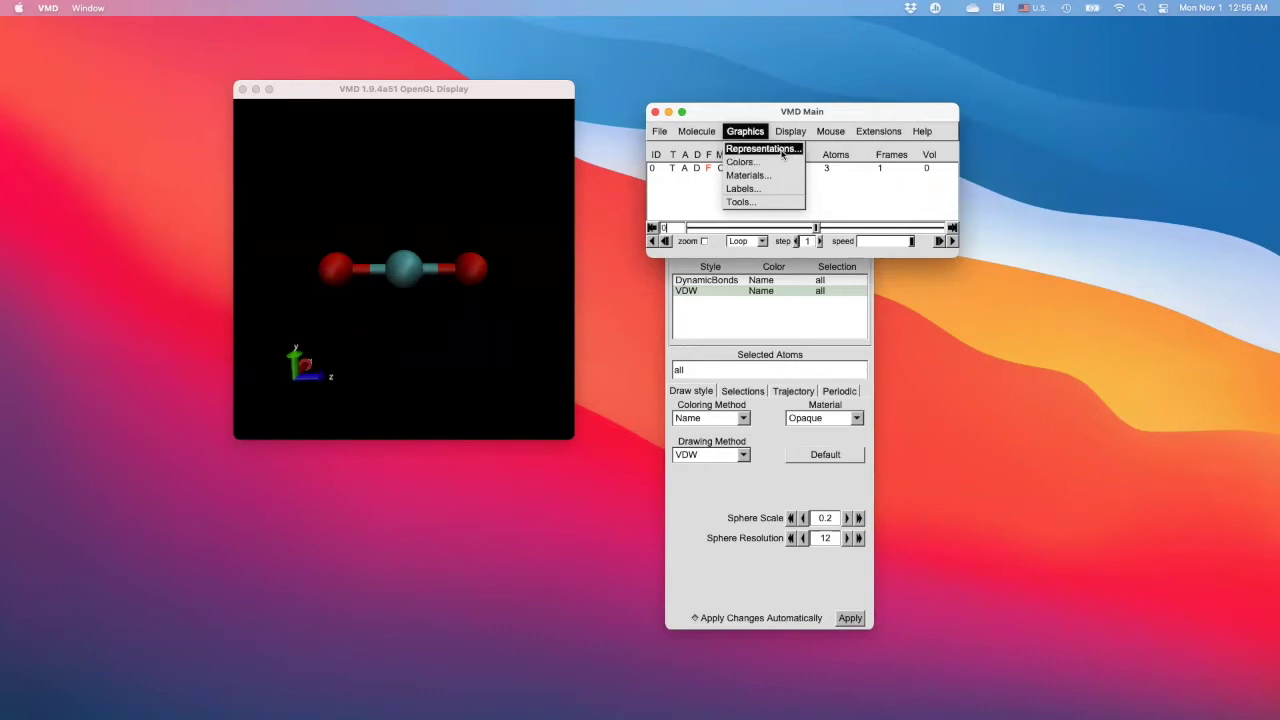
click(778, 149)
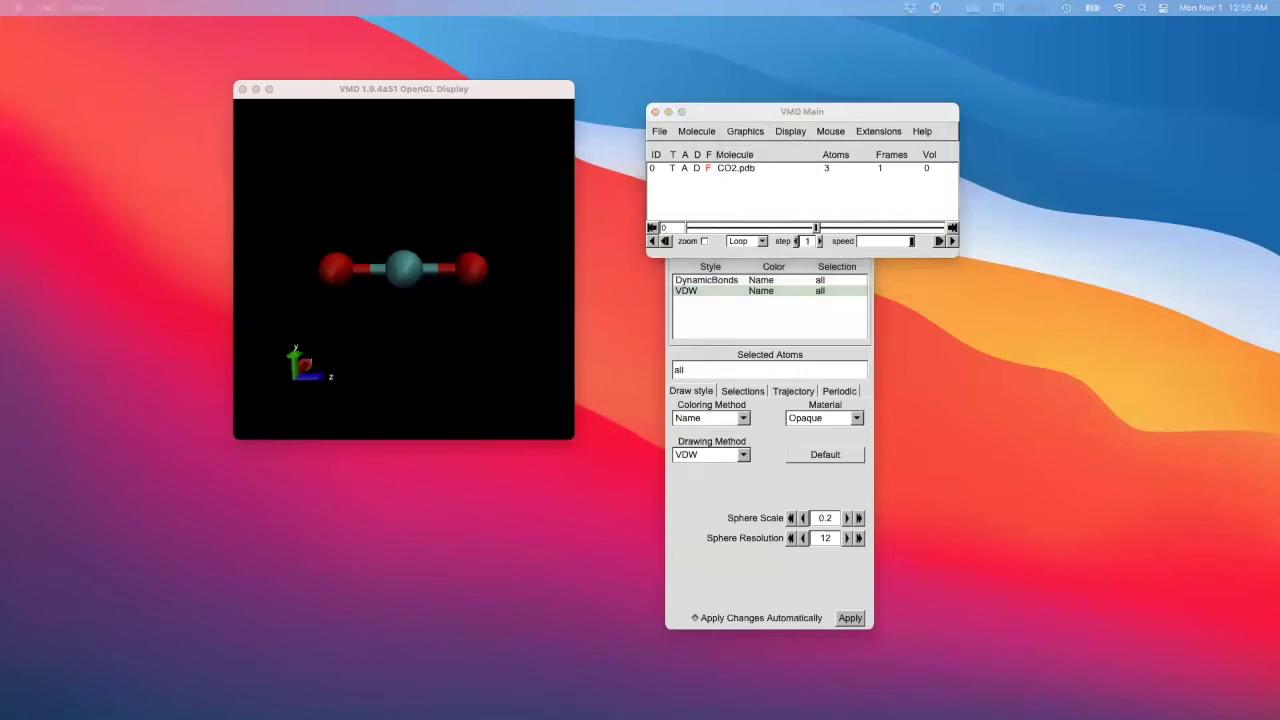
click(745, 131)
click(850, 158)
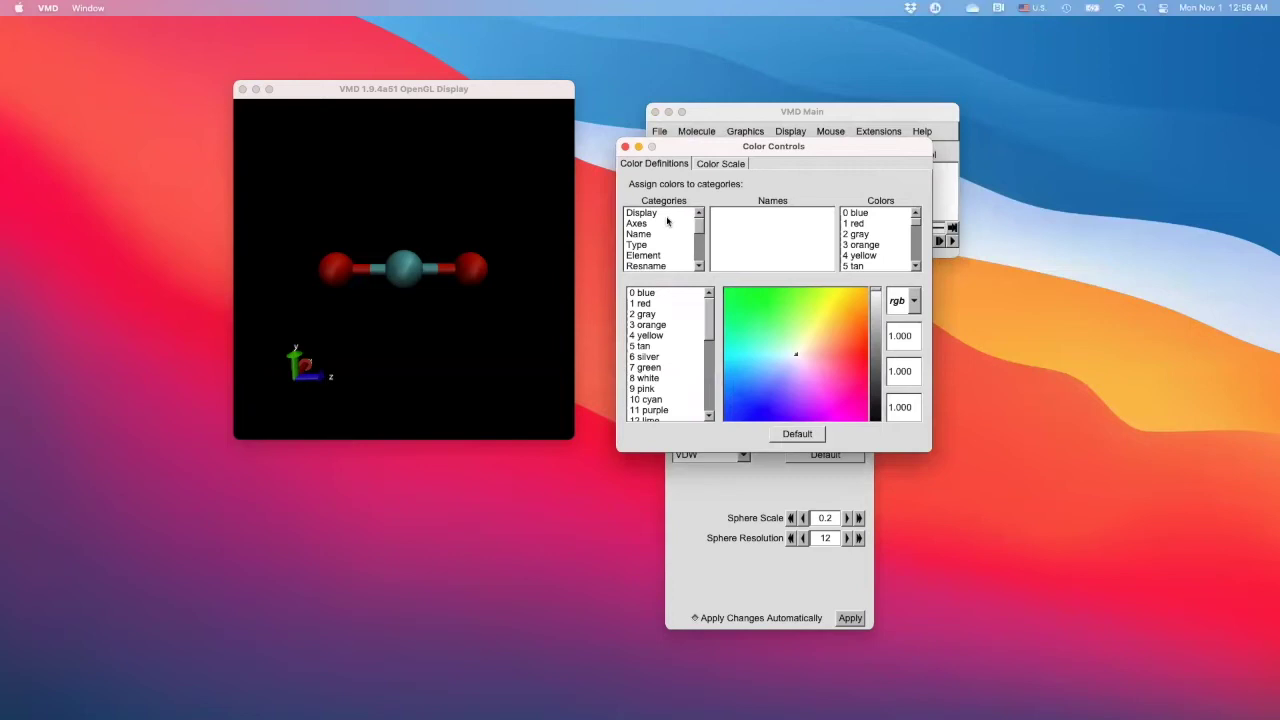
click(639, 234)
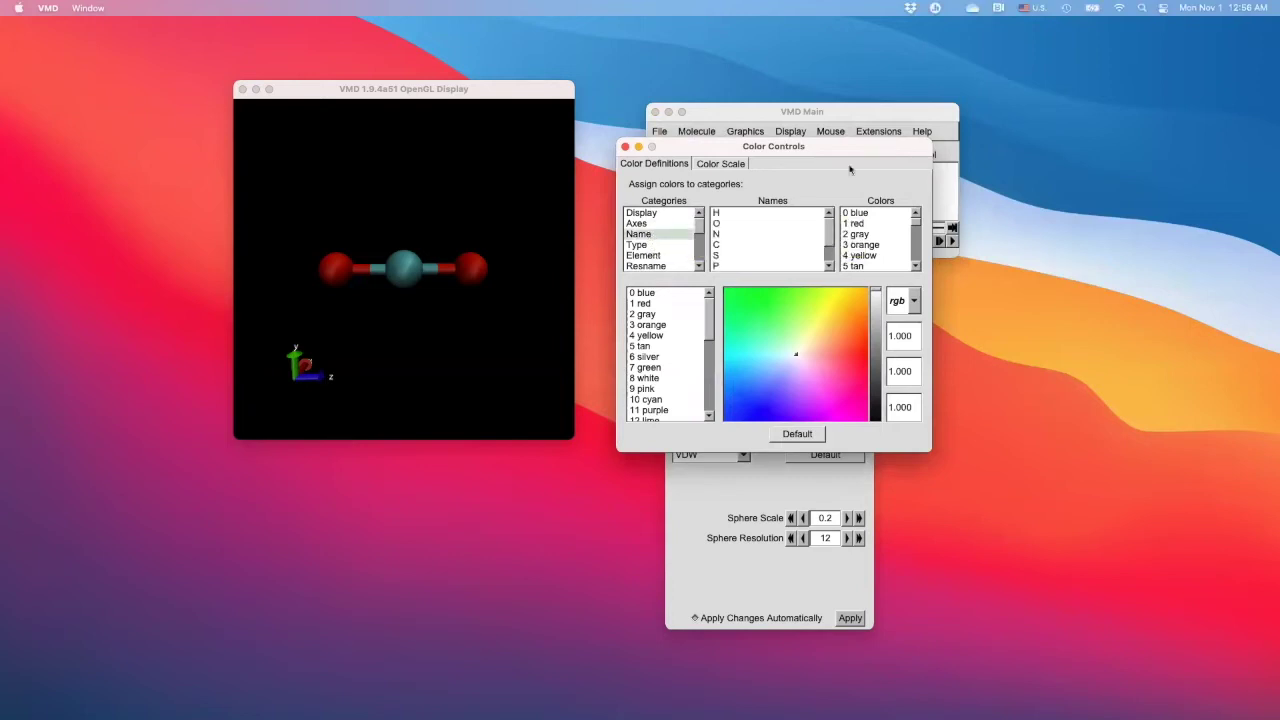
drag(797, 154, 1085, 132)
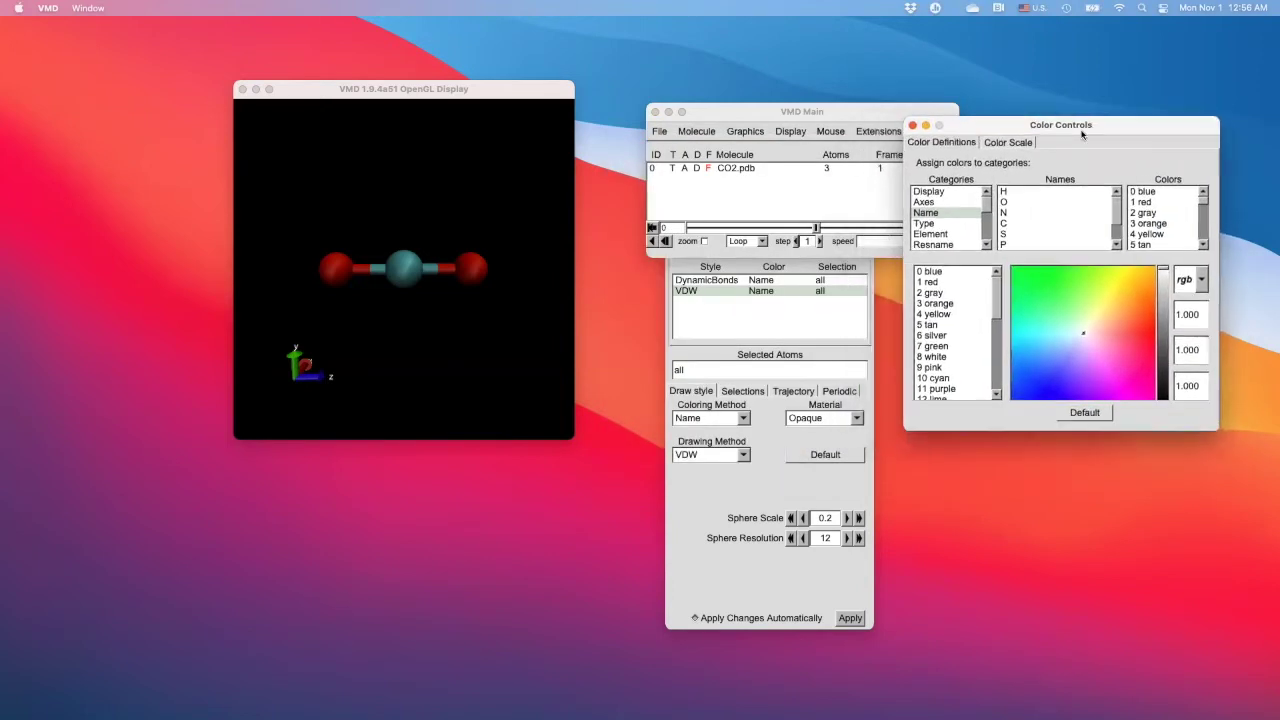
click(813, 354)
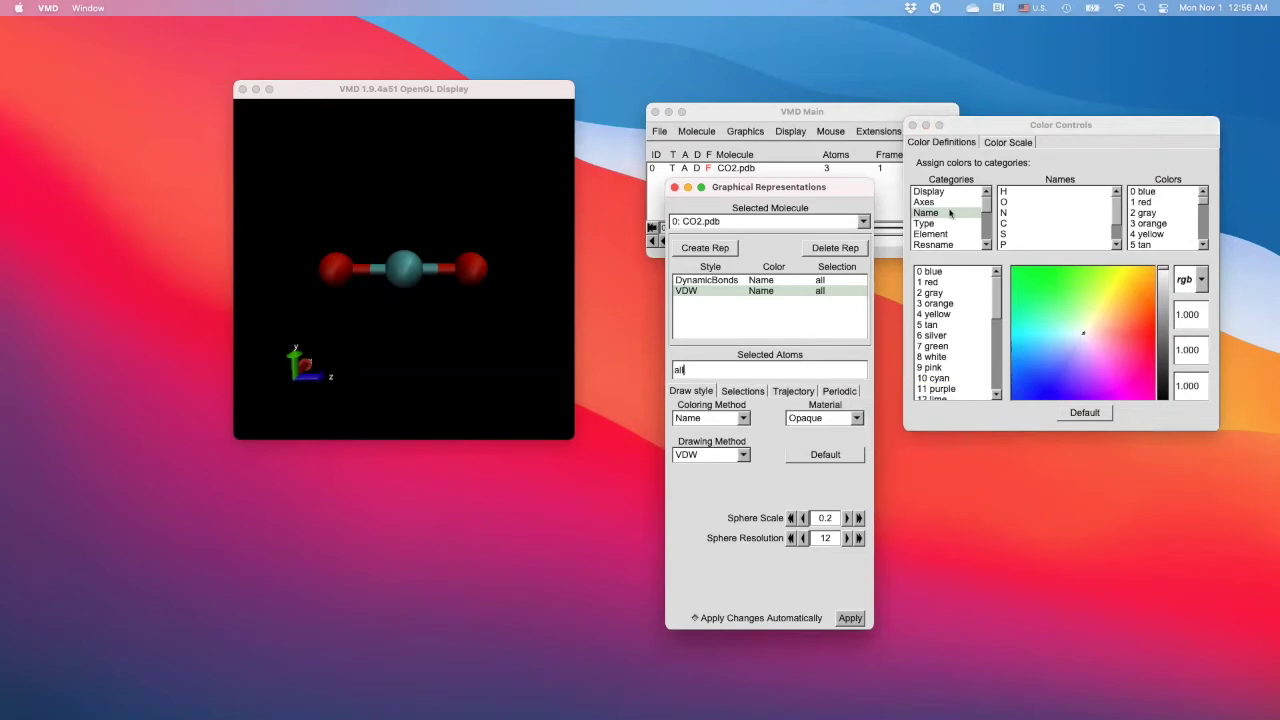
click(1011, 224)
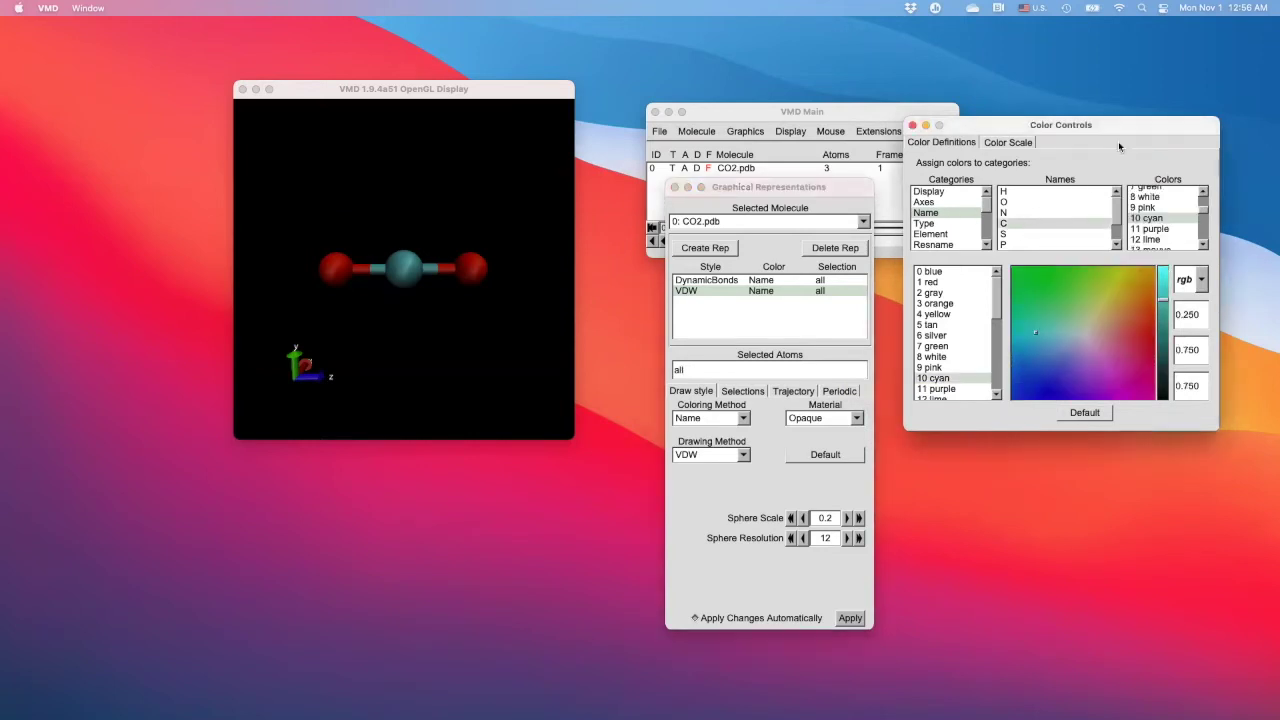
scroll(1159, 216, up, 5)
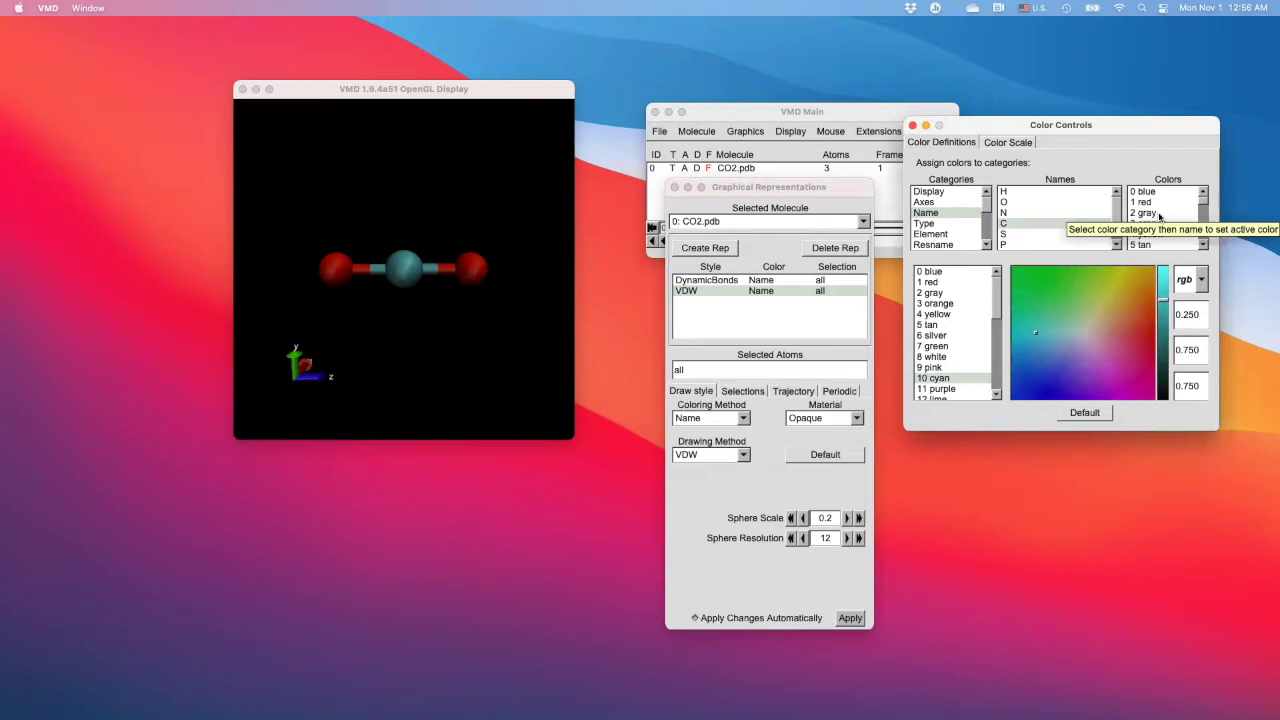
click(1145, 213)
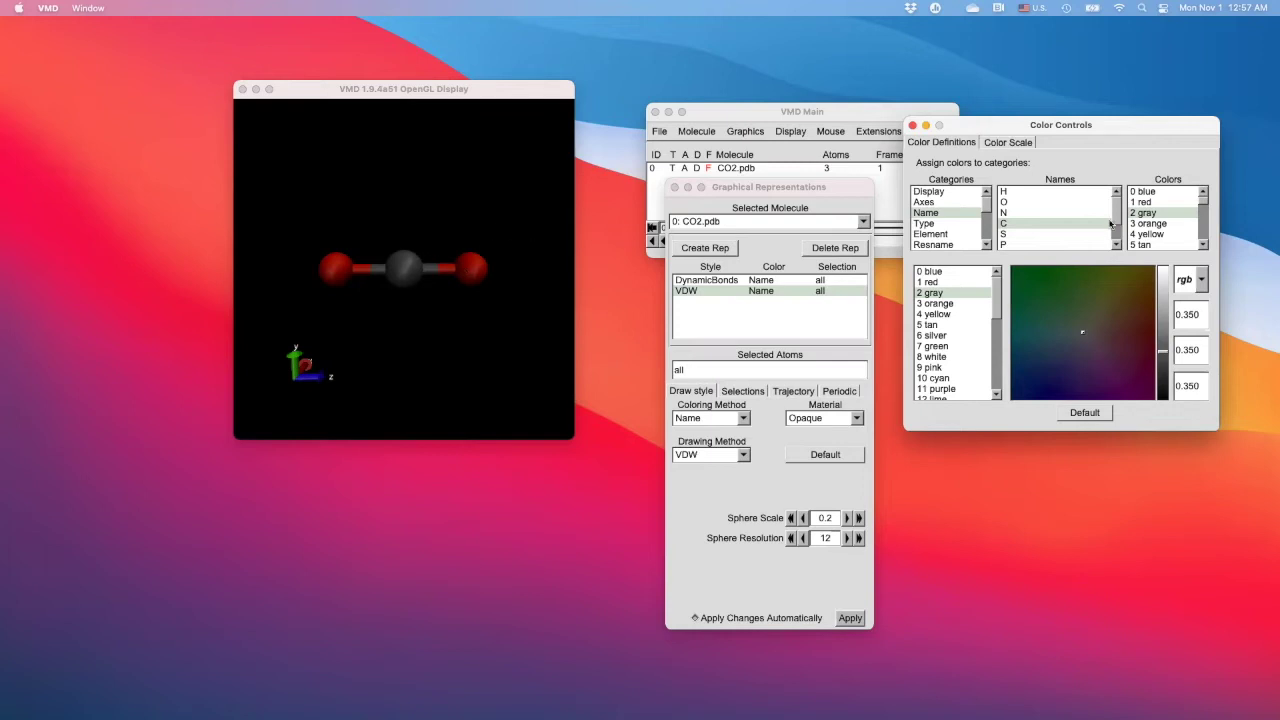
Set the display's Background colour to 8 white.
scroll(948, 212, down, 5)
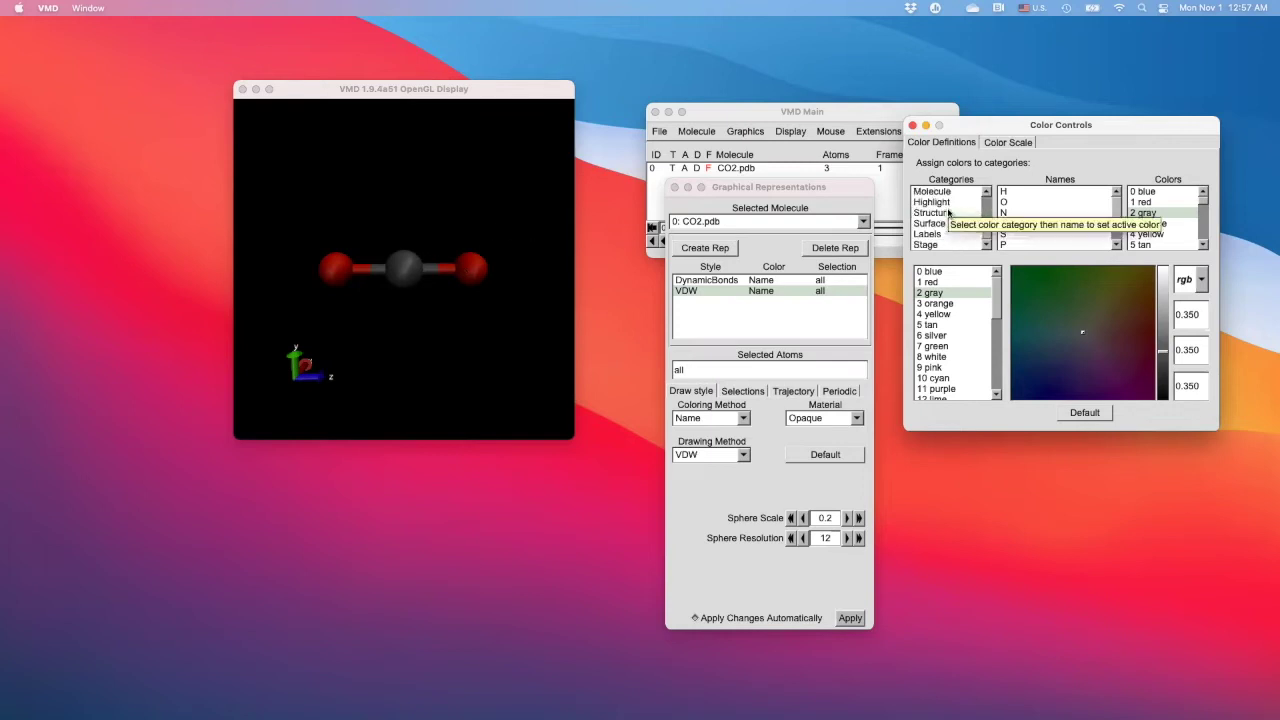
scroll(957, 205, up, 5)
click(956, 195)
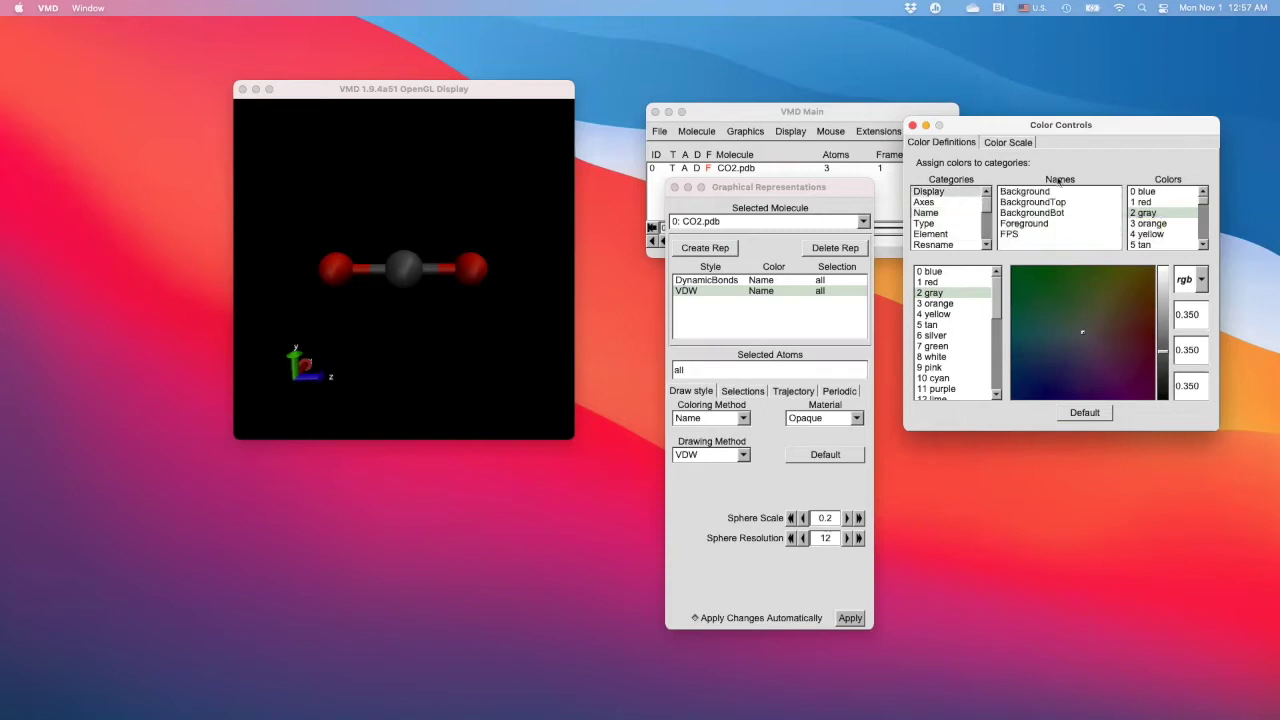
click(1025, 191)
scroll(1165, 210, up, 5)
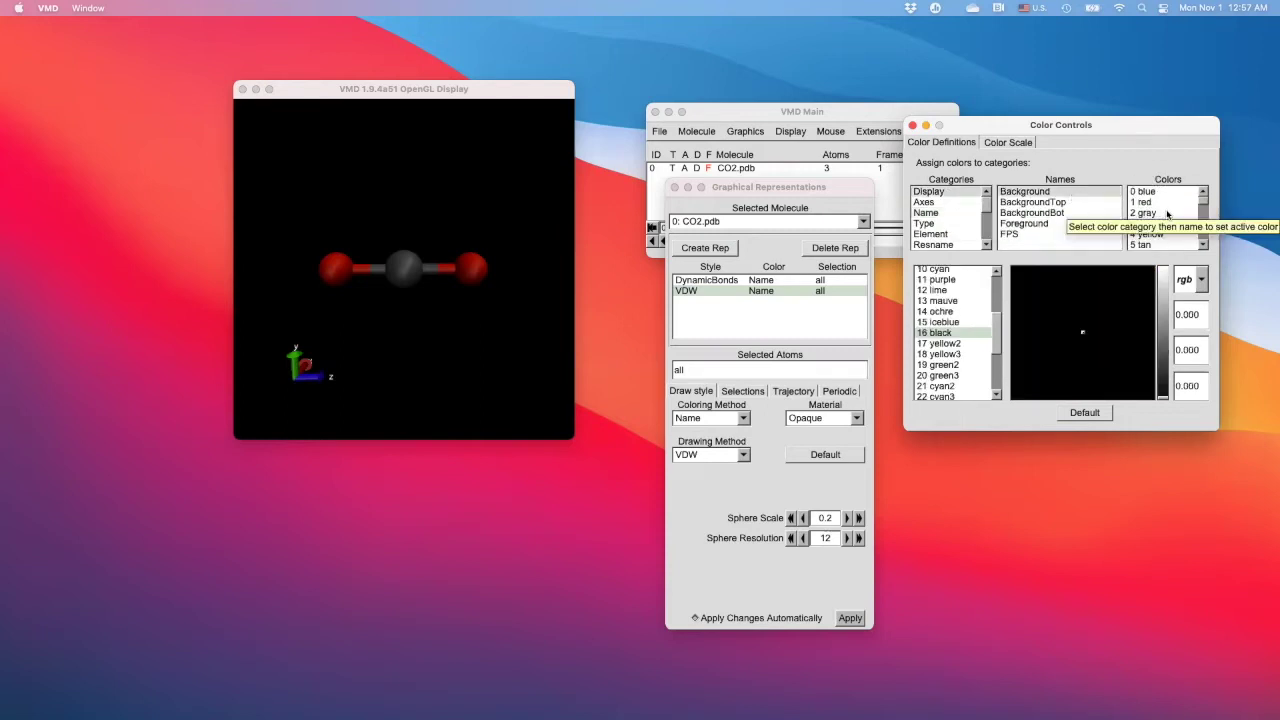
scroll(1167, 227, down, 2)
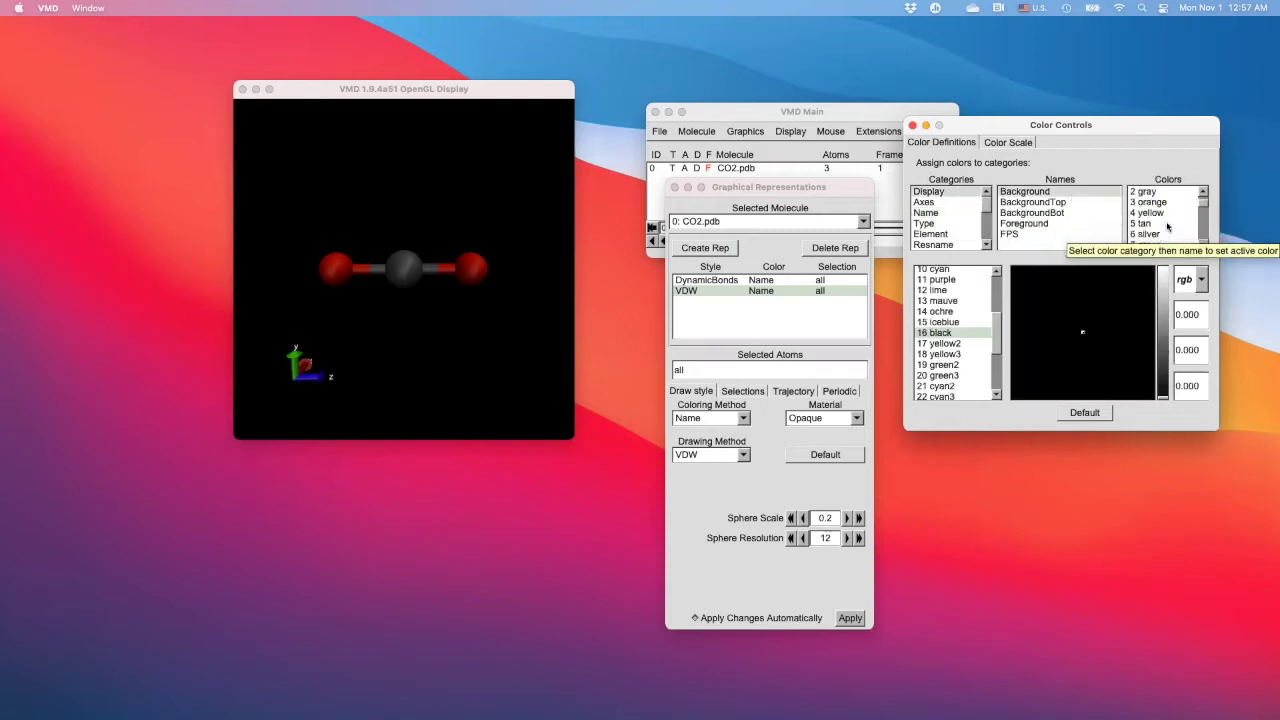
scroll(1162, 230, down, 4)
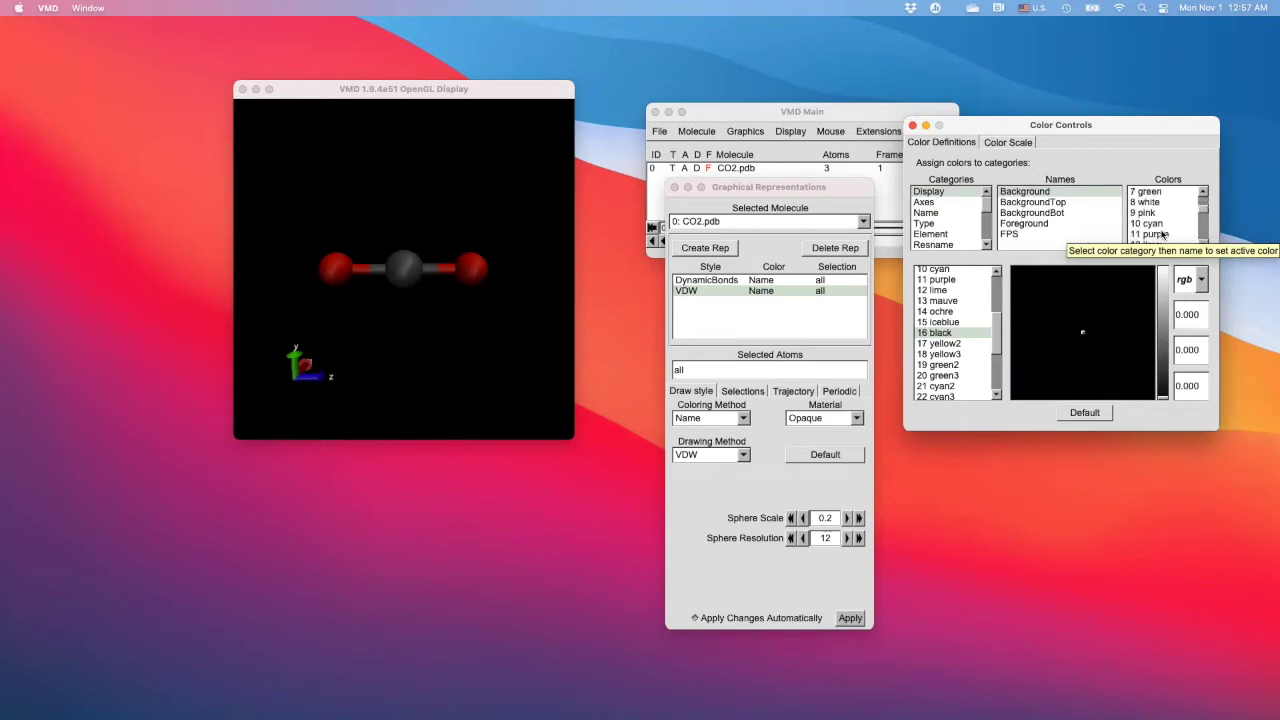
click(1157, 215)
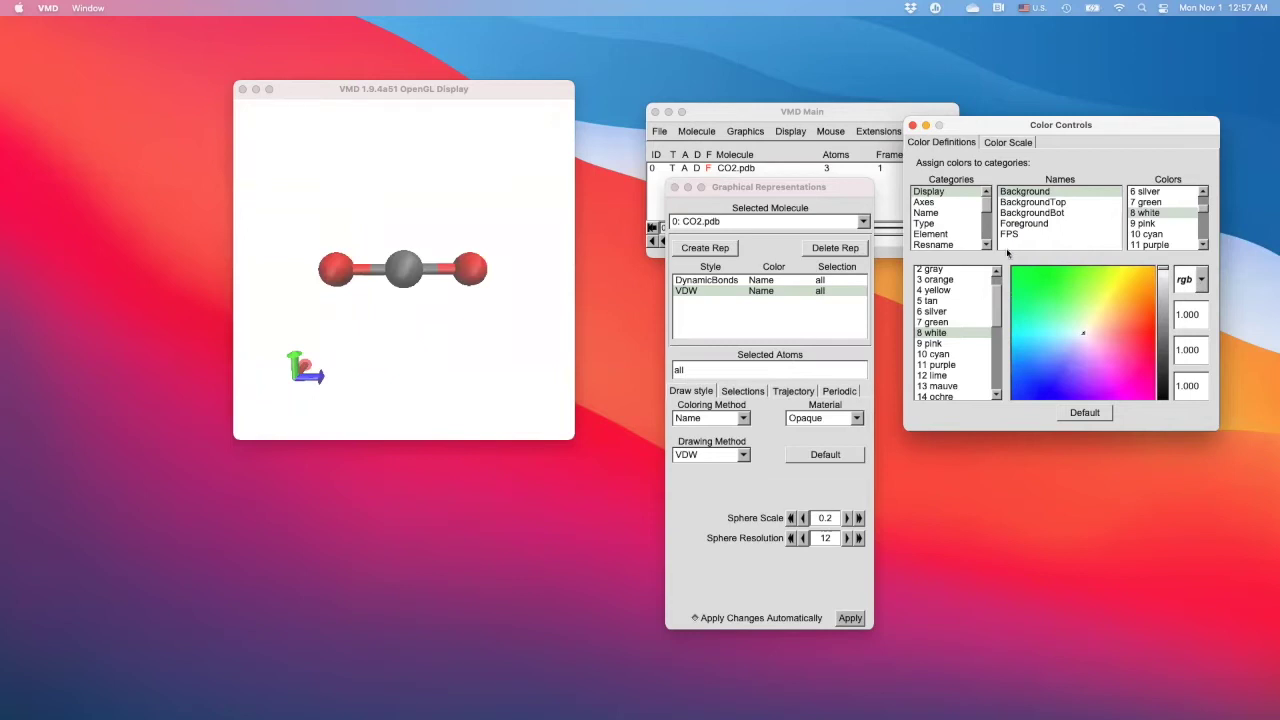
Rearrange the OpenGL display, Graphical Representations and VMD Main windows to free space beside the colour controls.
drag(461, 95, 338, 84)
drag(804, 187, 629, 177)
drag(897, 113, 744, 72)
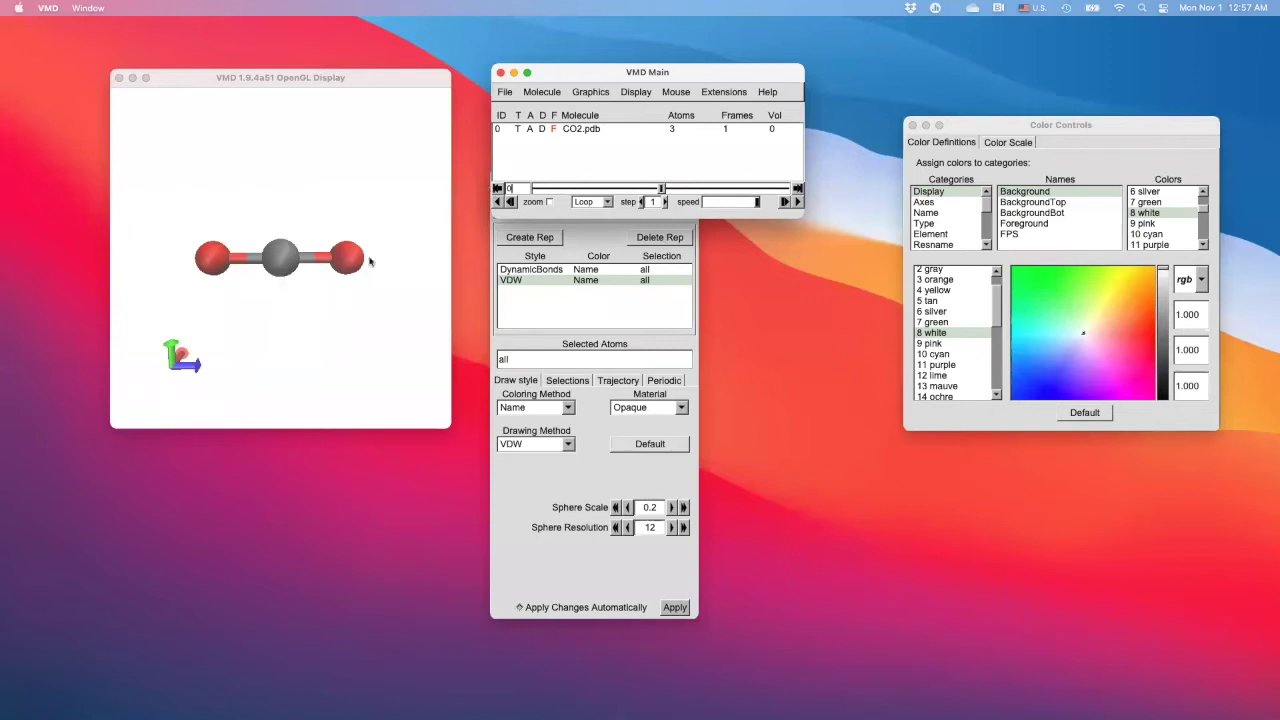
Open the Normal Mode Wizard extension and place its window over the VMD Main window.
click(737, 94)
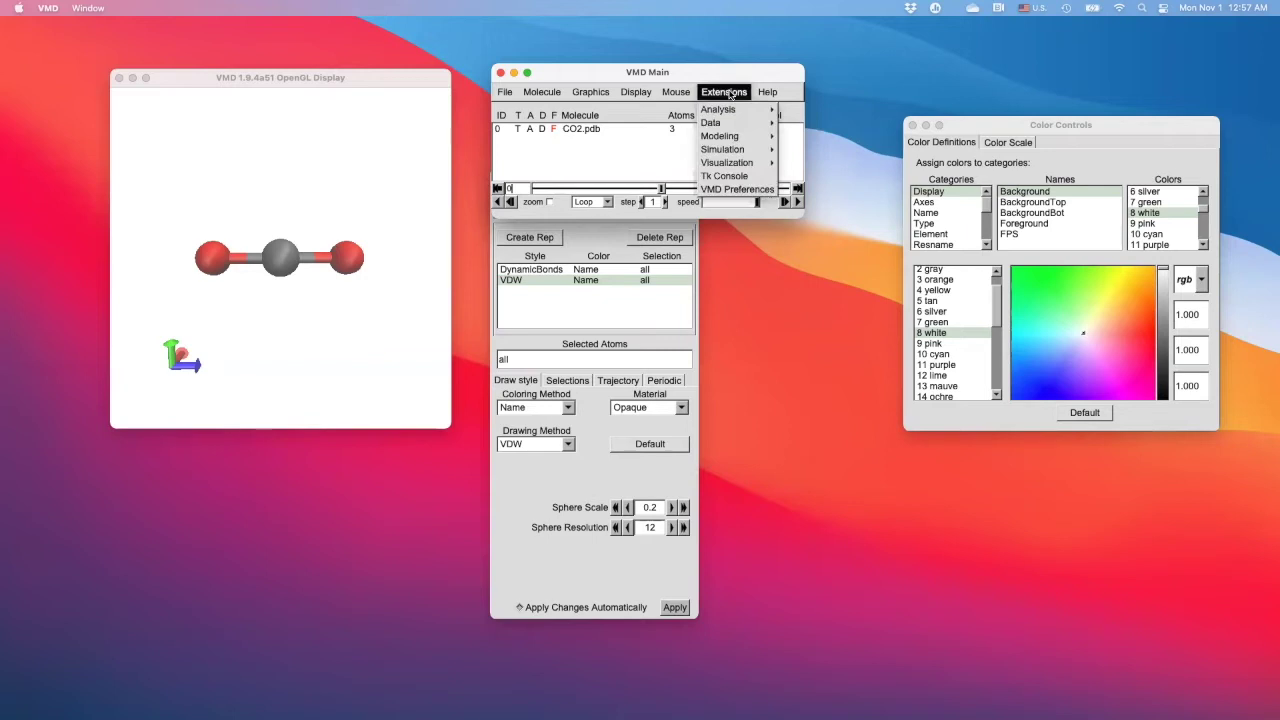
mouse_move(720, 109)
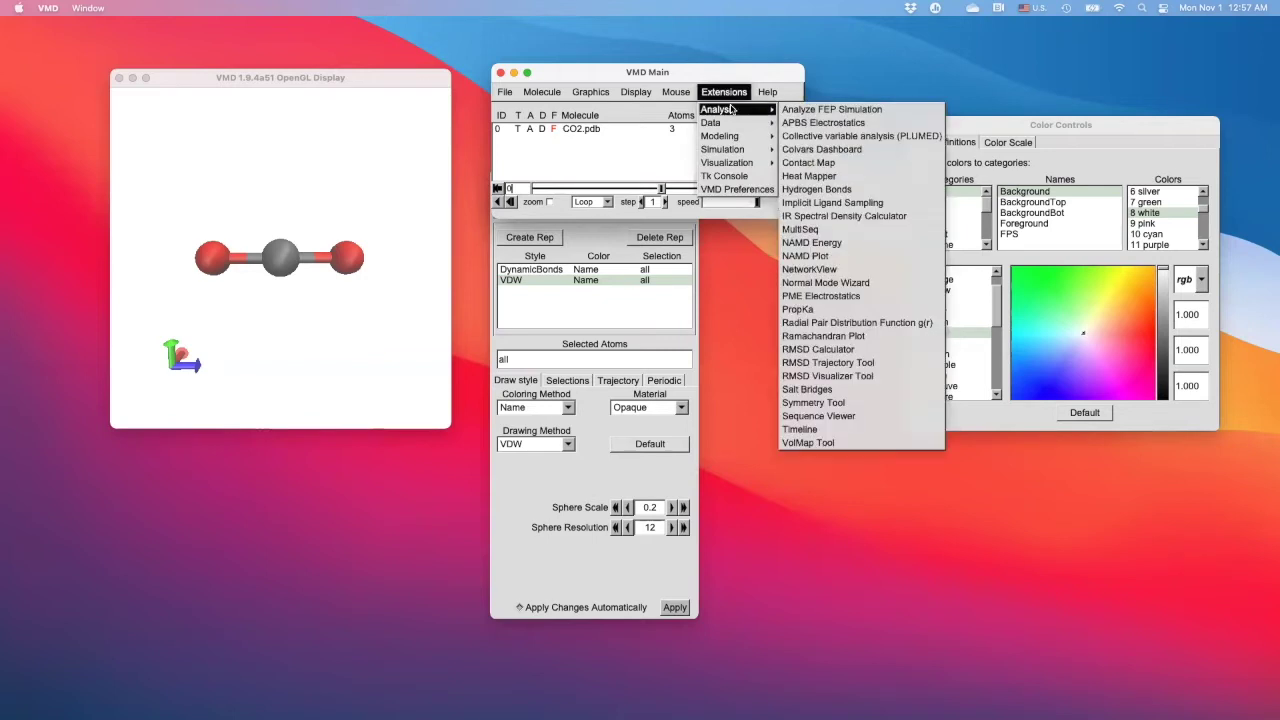
click(838, 283)
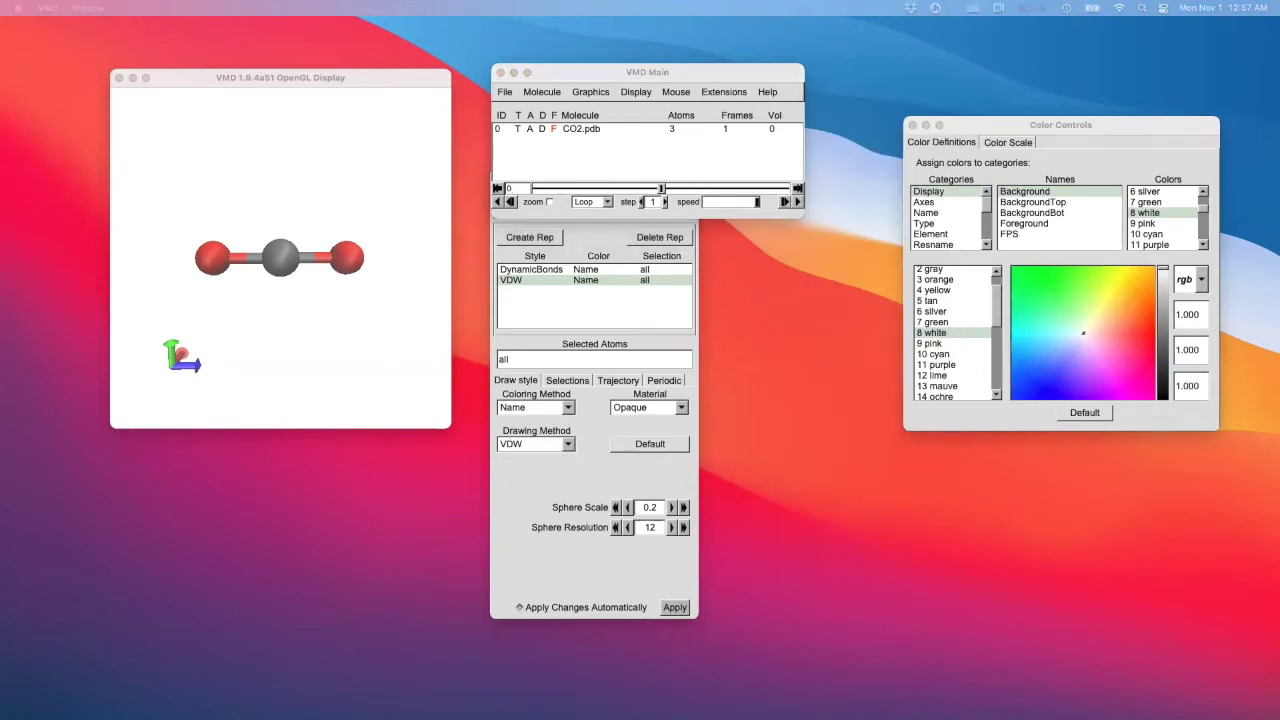
drag(878, 93, 747, 98)
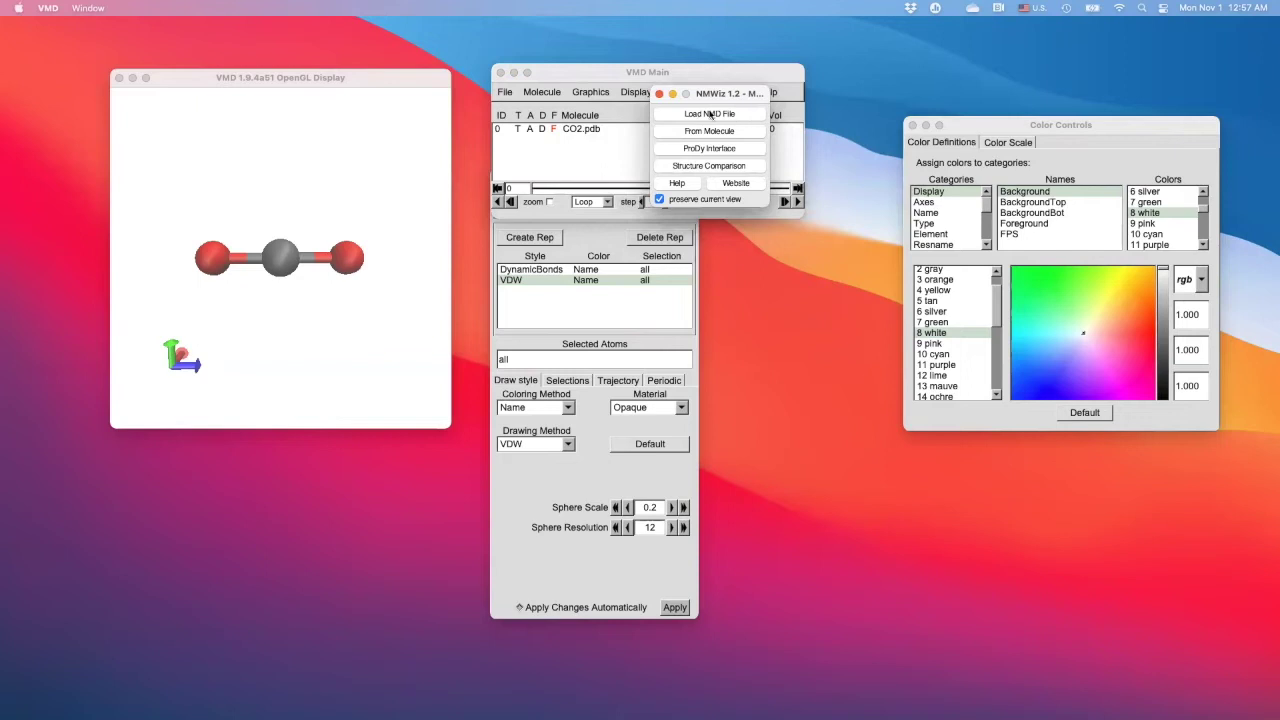
drag(735, 92, 623, 64)
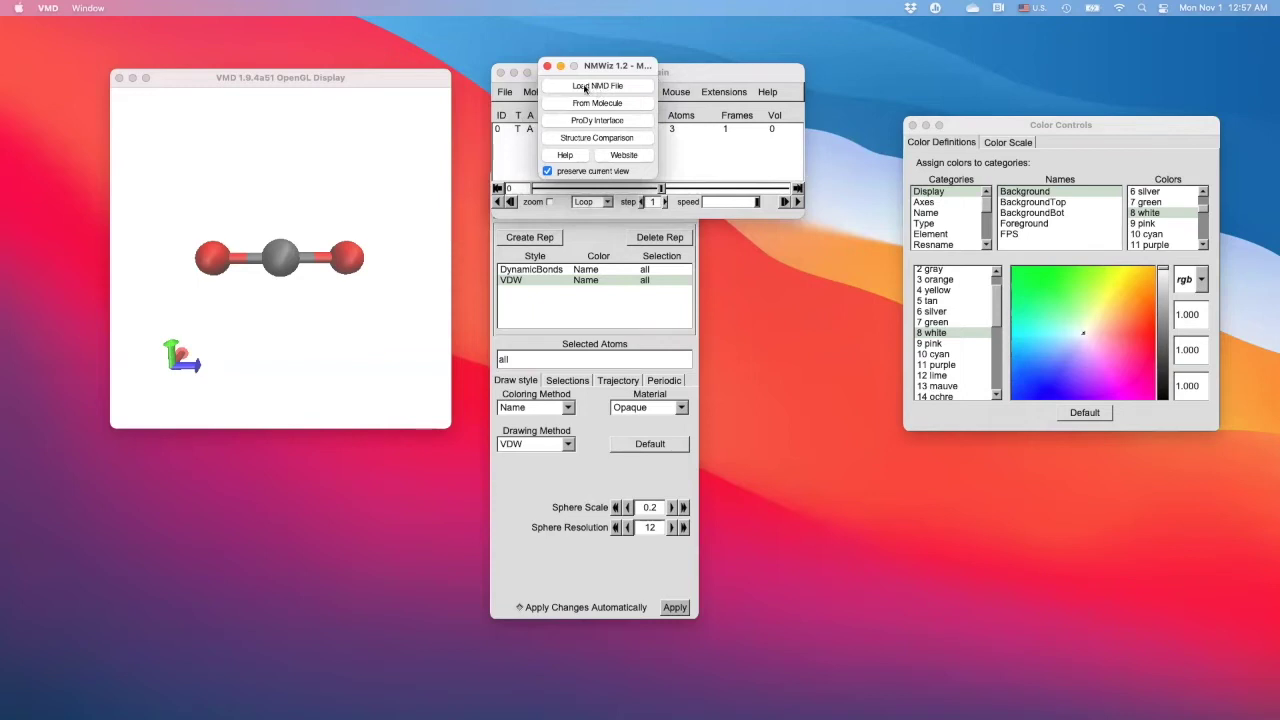
Load the CO2 normal mode (NMD) file and move its mode control window beside the NMWiz main window.
click(614, 87)
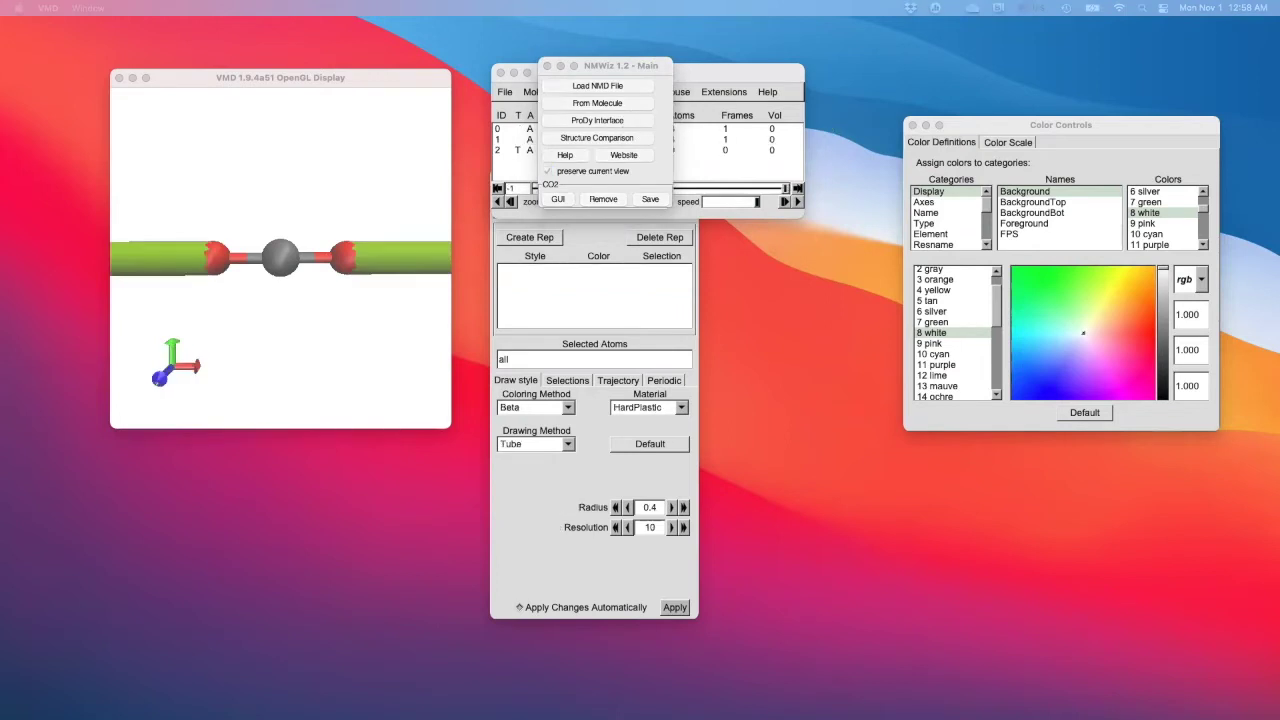
drag(1173, 92, 910, 118)
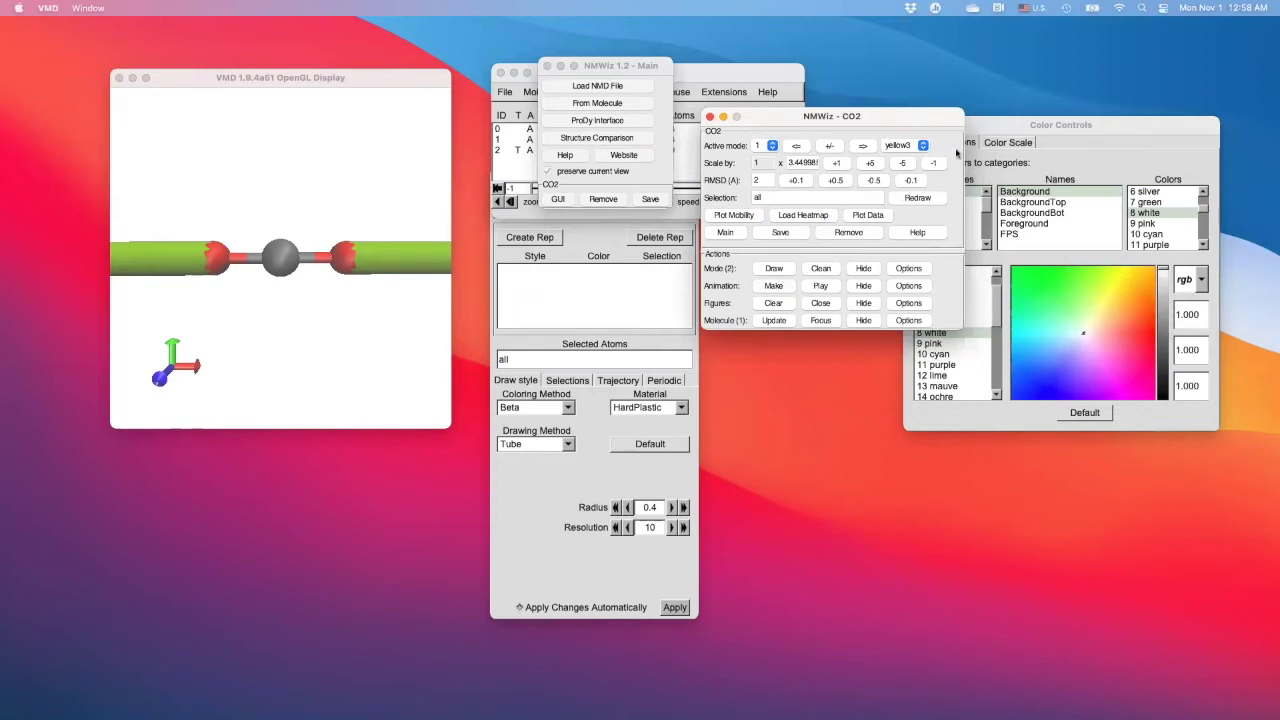
Show the mode graphics options and reduce the arrow cylinder radius to about 0.1 A.
click(369, 84)
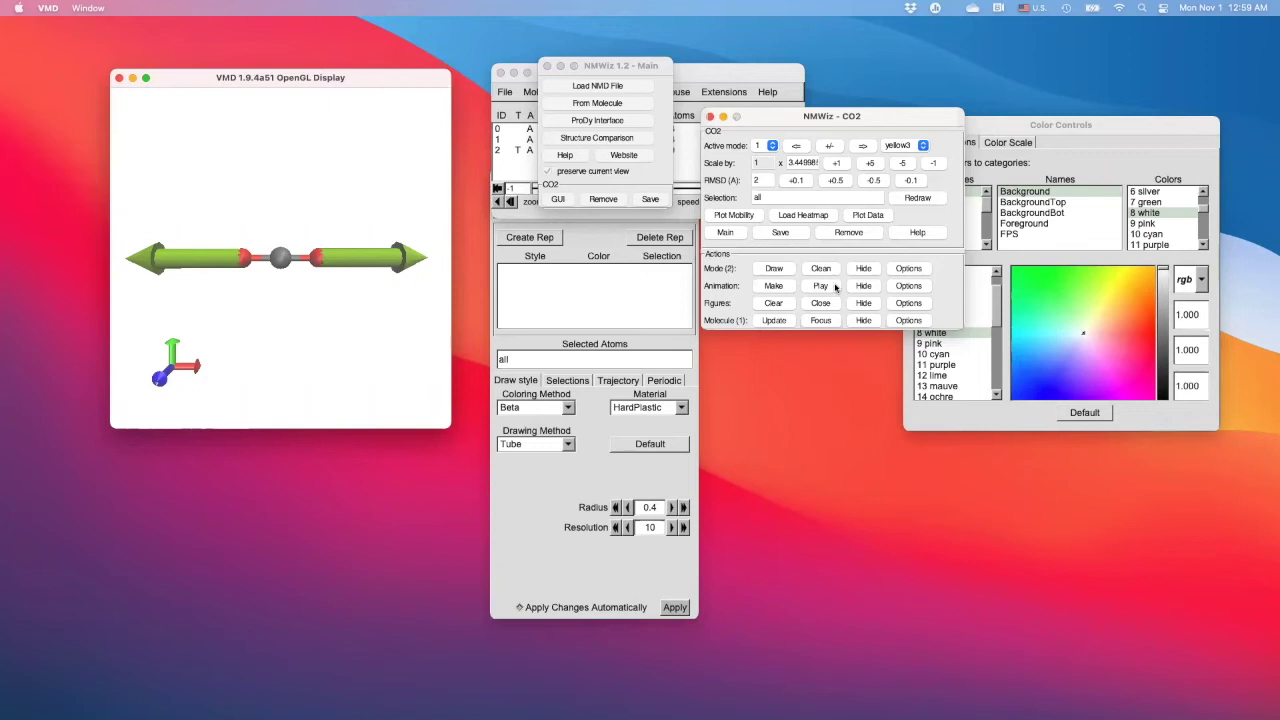
click(723, 258)
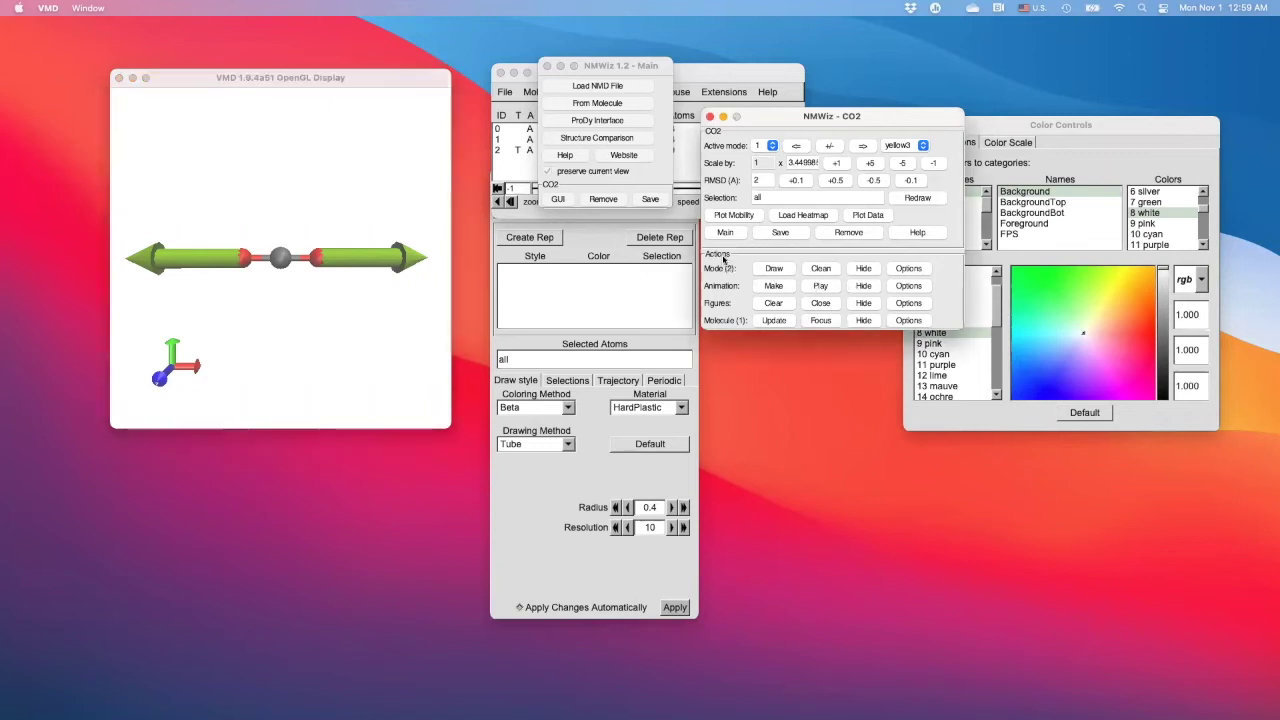
click(901, 269)
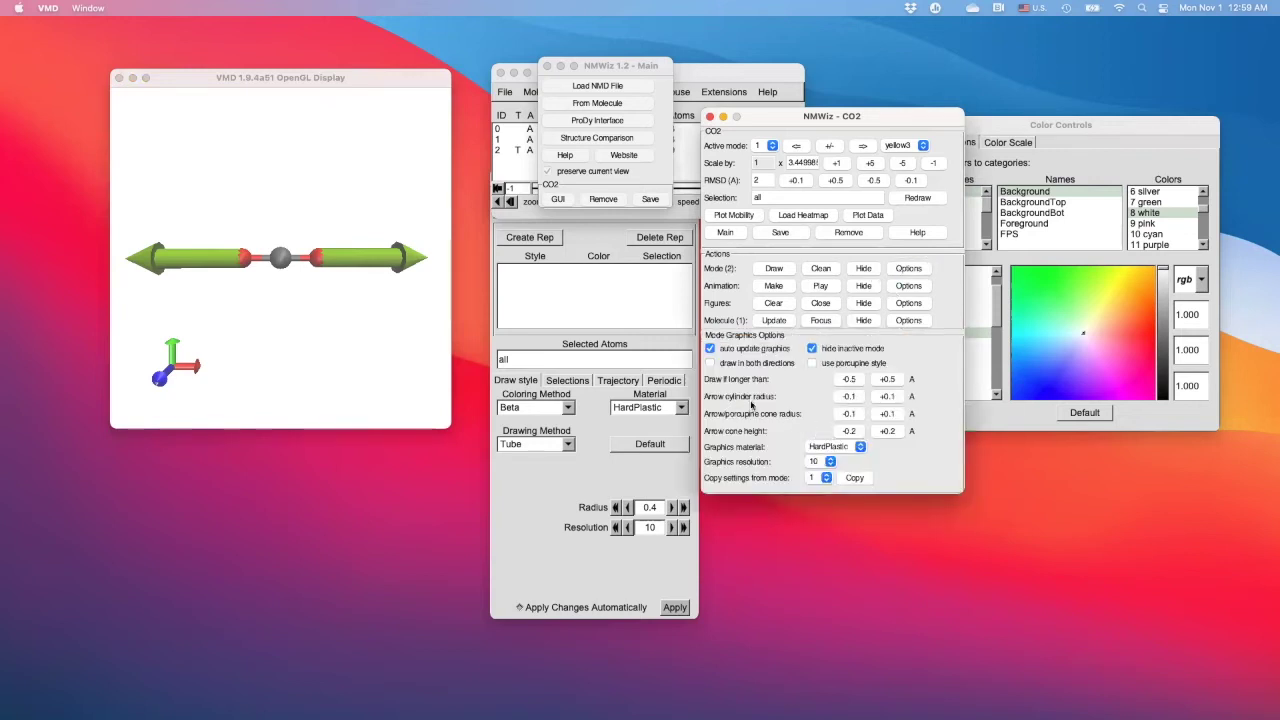
click(845, 398)
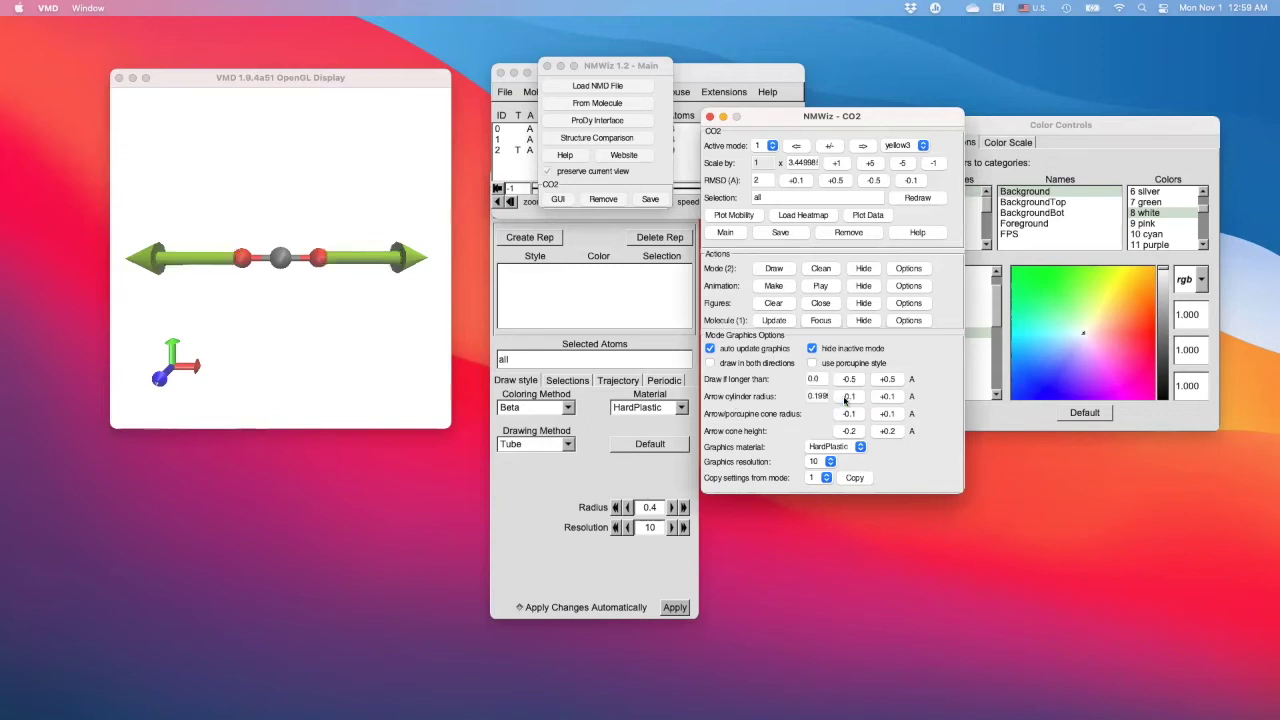
click(846, 398)
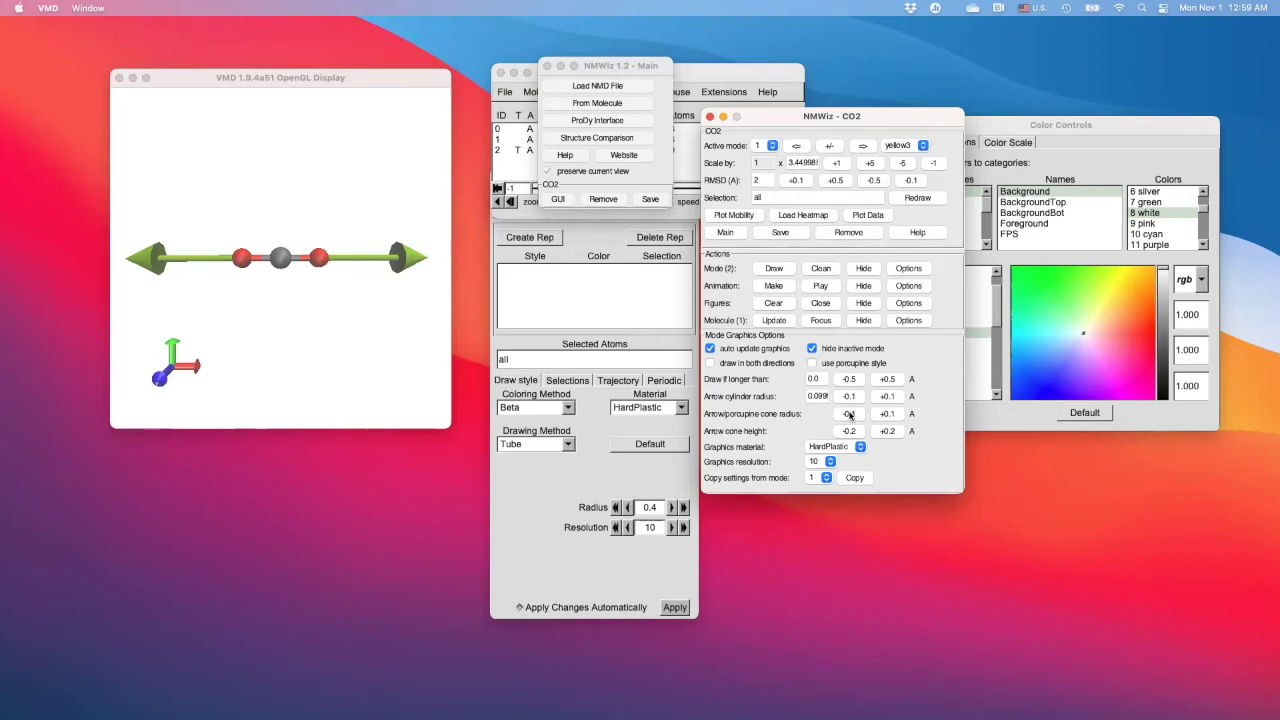
Reduce the mode arrows' cone radius to 0.3 A and their cone height to 0.6 A.
click(849, 414)
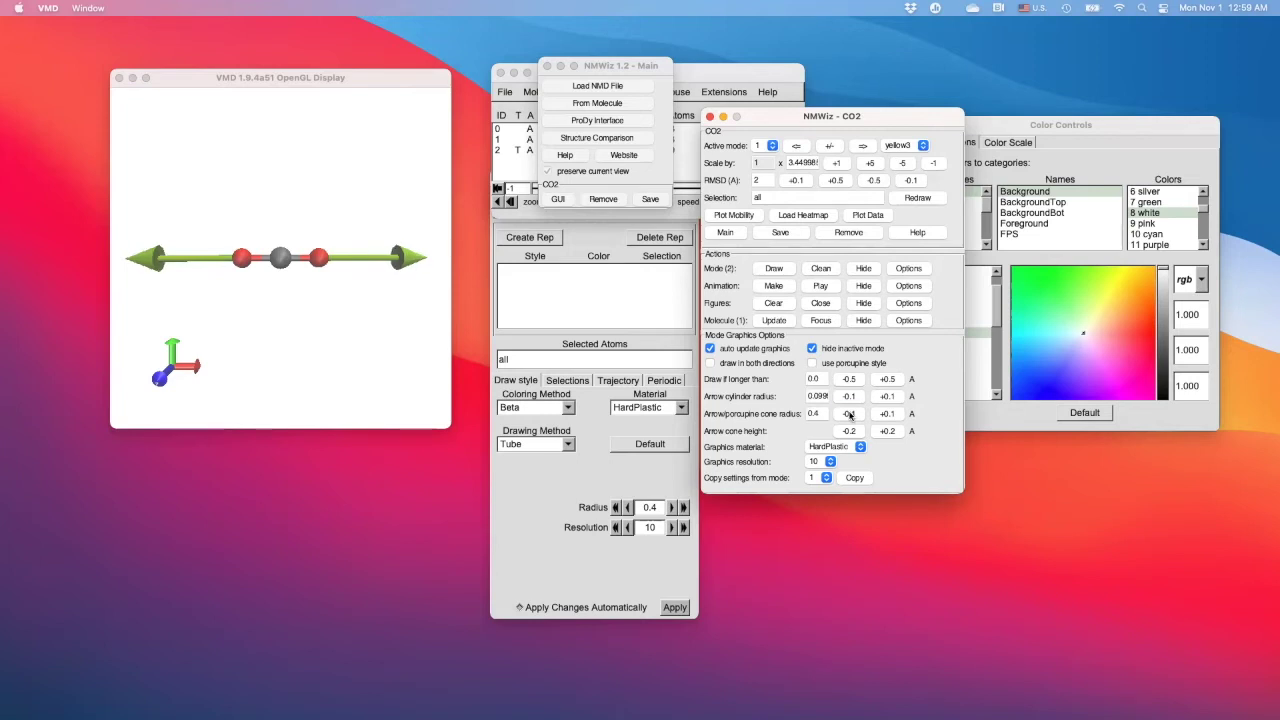
click(849, 414)
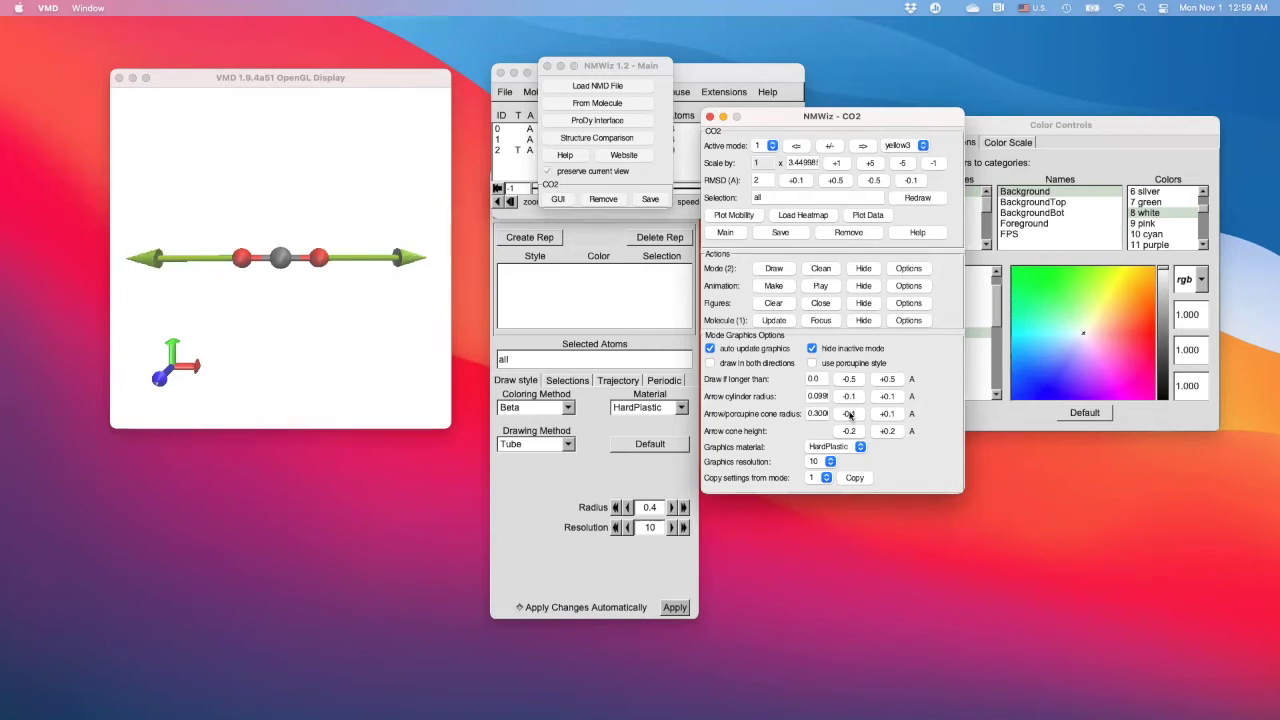
click(849, 431)
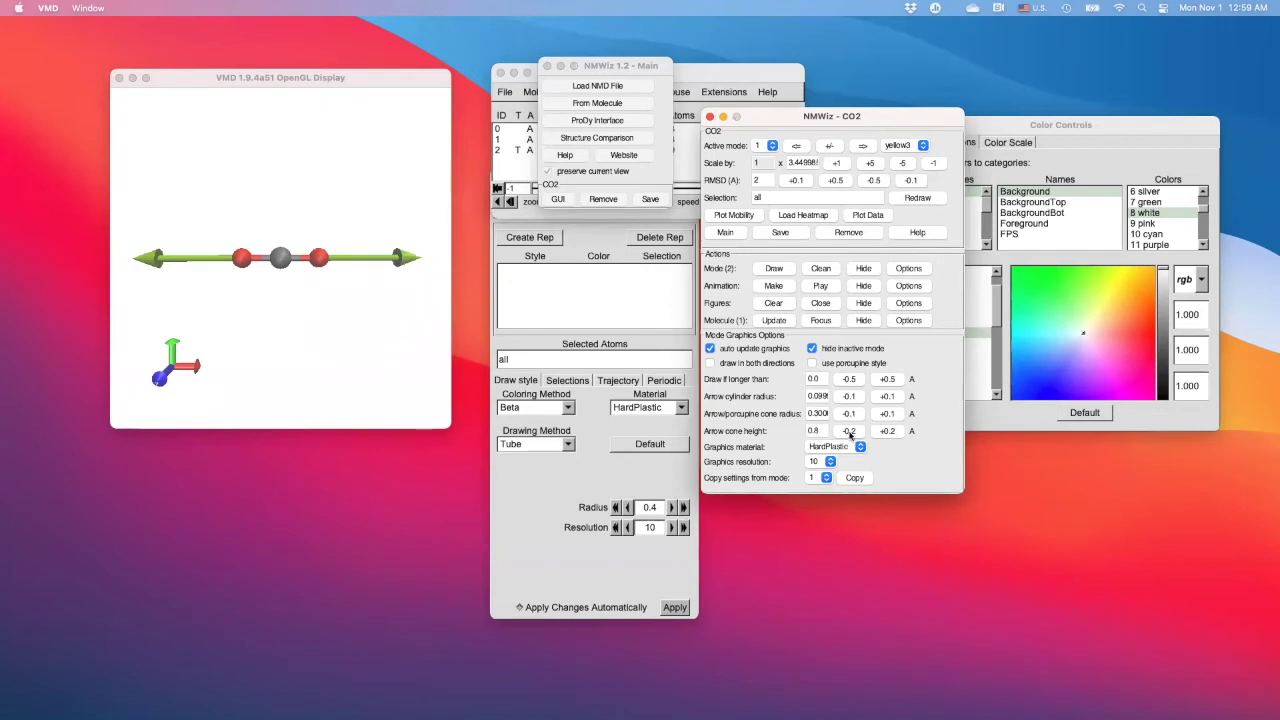
click(849, 431)
Shorten the mode 1 arrows by setting the RMSD scaling to 0.2 A.
drag(798, 118, 824, 154)
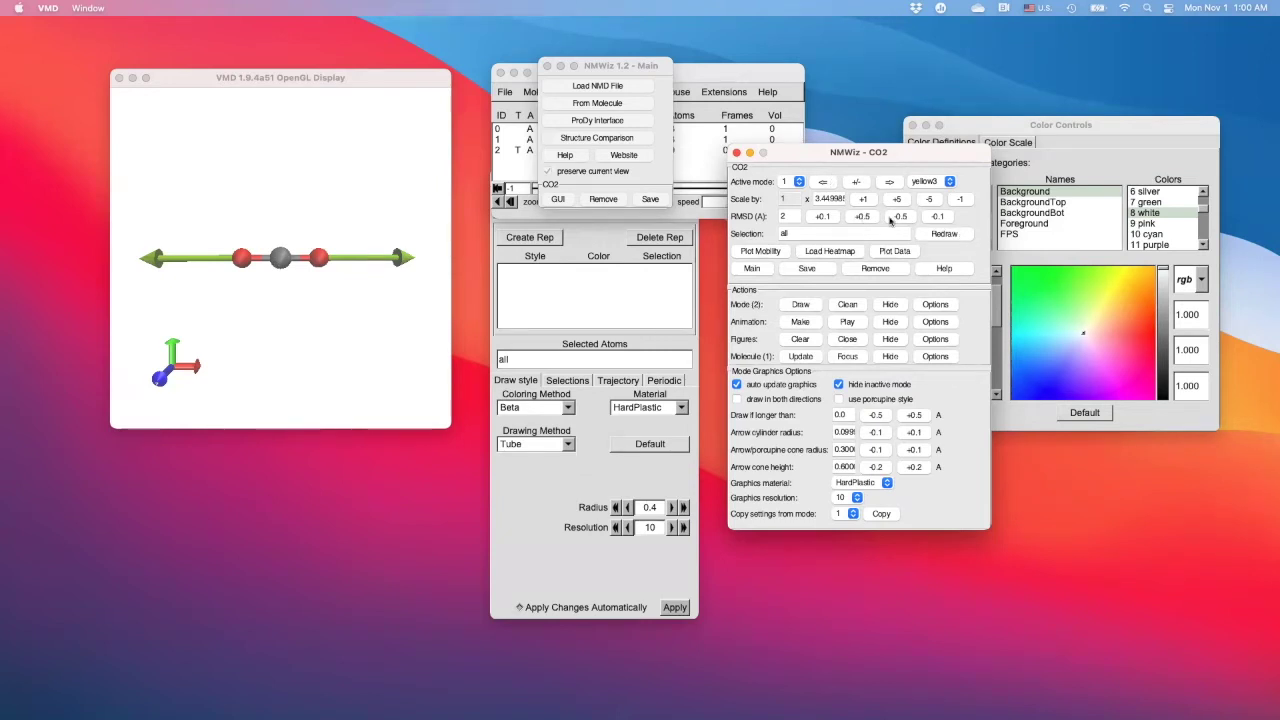
click(899, 217)
click(901, 217)
click(902, 218)
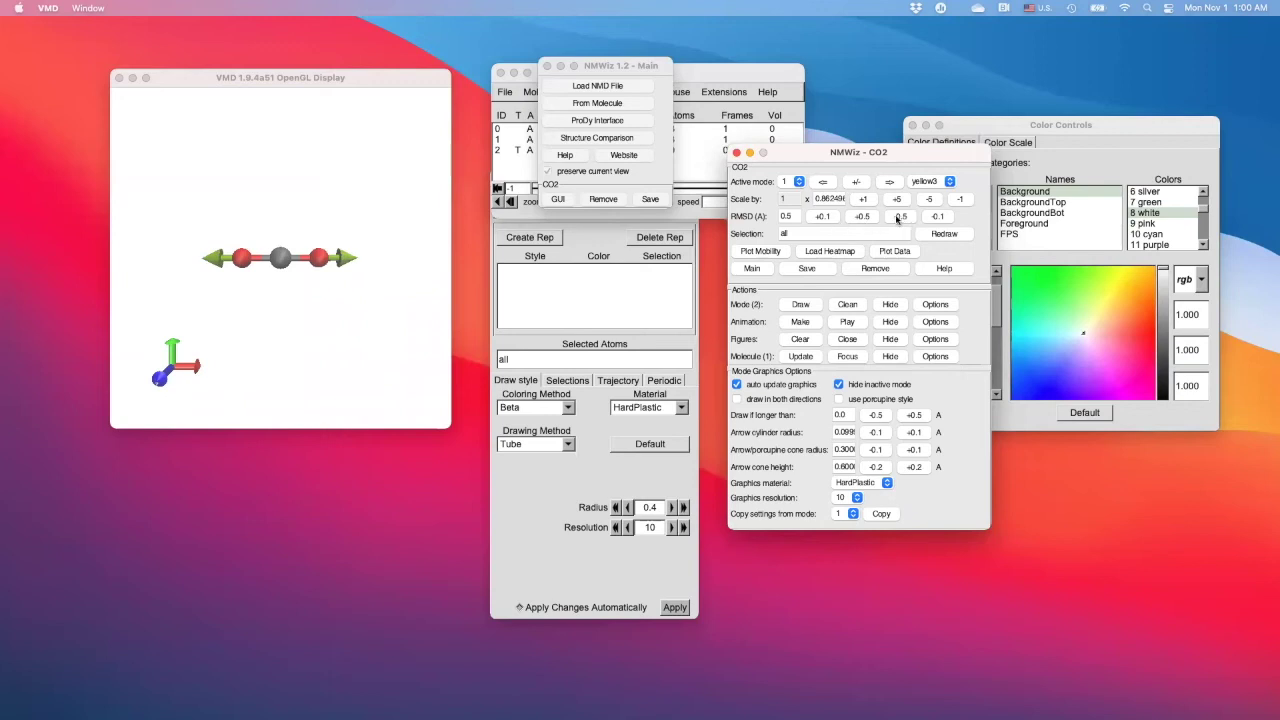
click(935, 217)
click(935, 217)
click(935, 217)
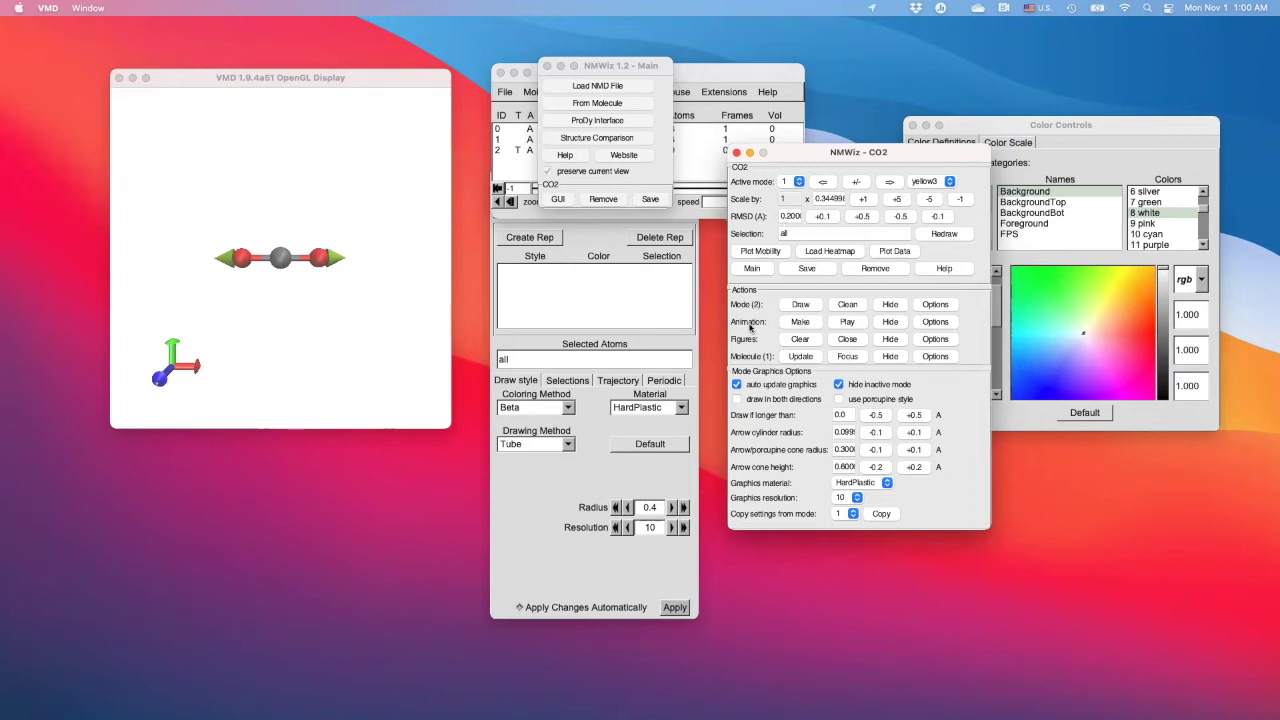
Make the animation of mode 1 and select the CO2 mode 1 animation molecule in the molecule list.
click(803, 322)
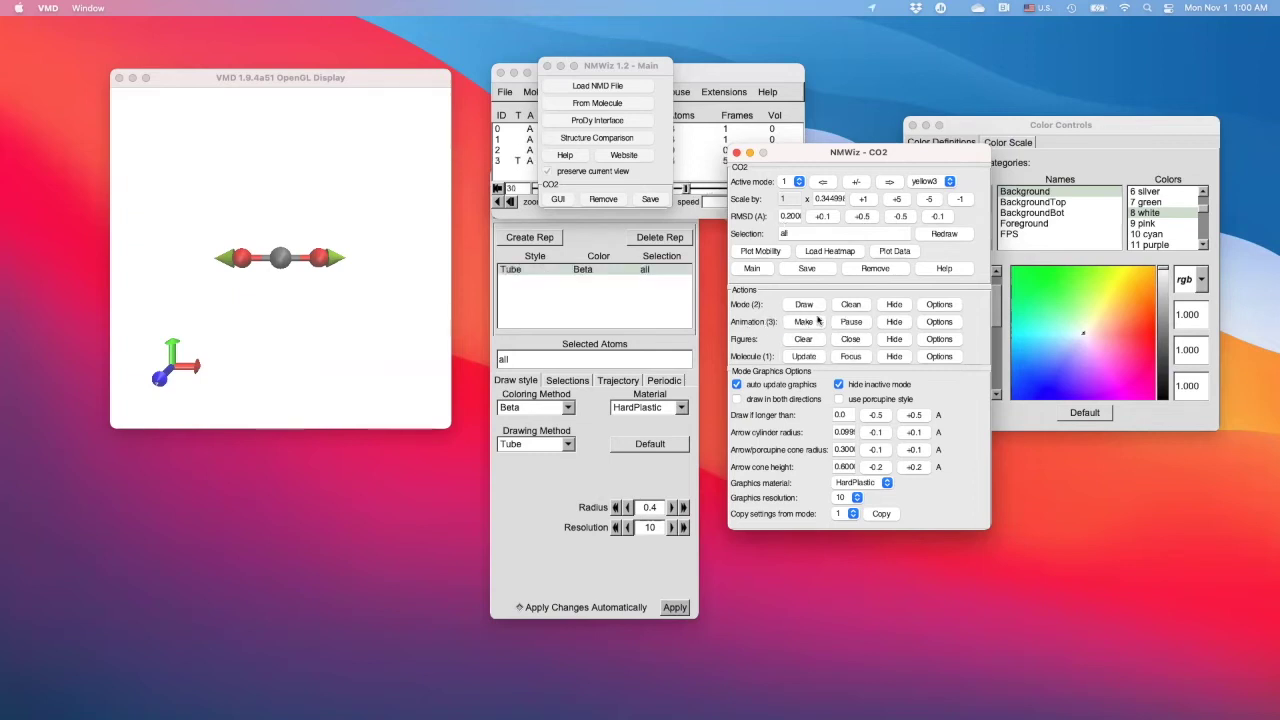
click(760, 80)
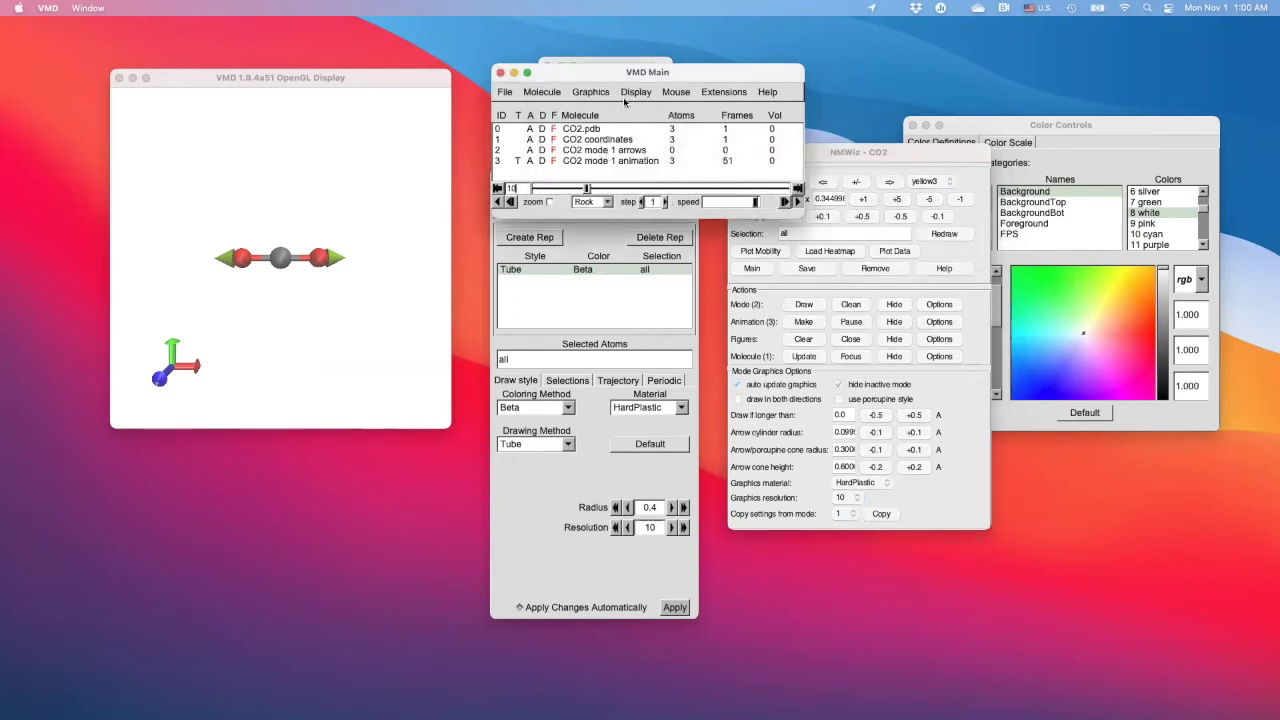
click(593, 164)
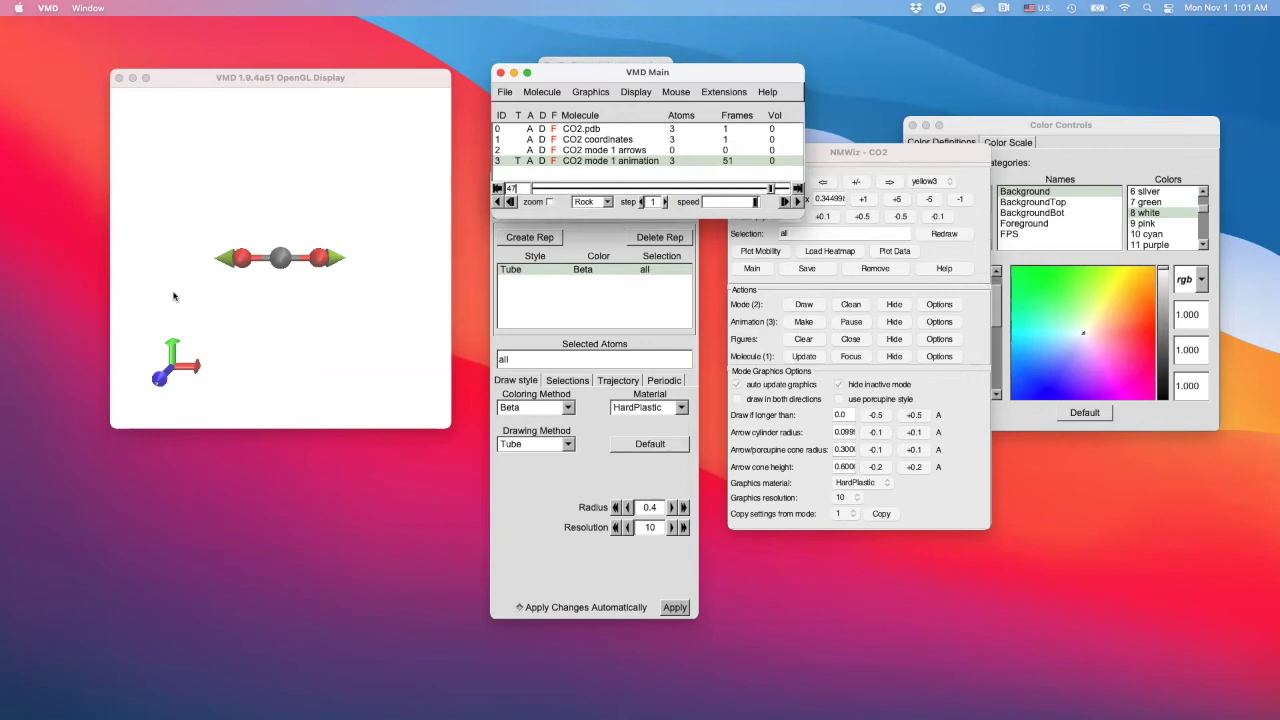
Bring Graphical Representations forward, shift it off the VMD Main window, and select the animation molecule's Tube representation.
click(596, 285)
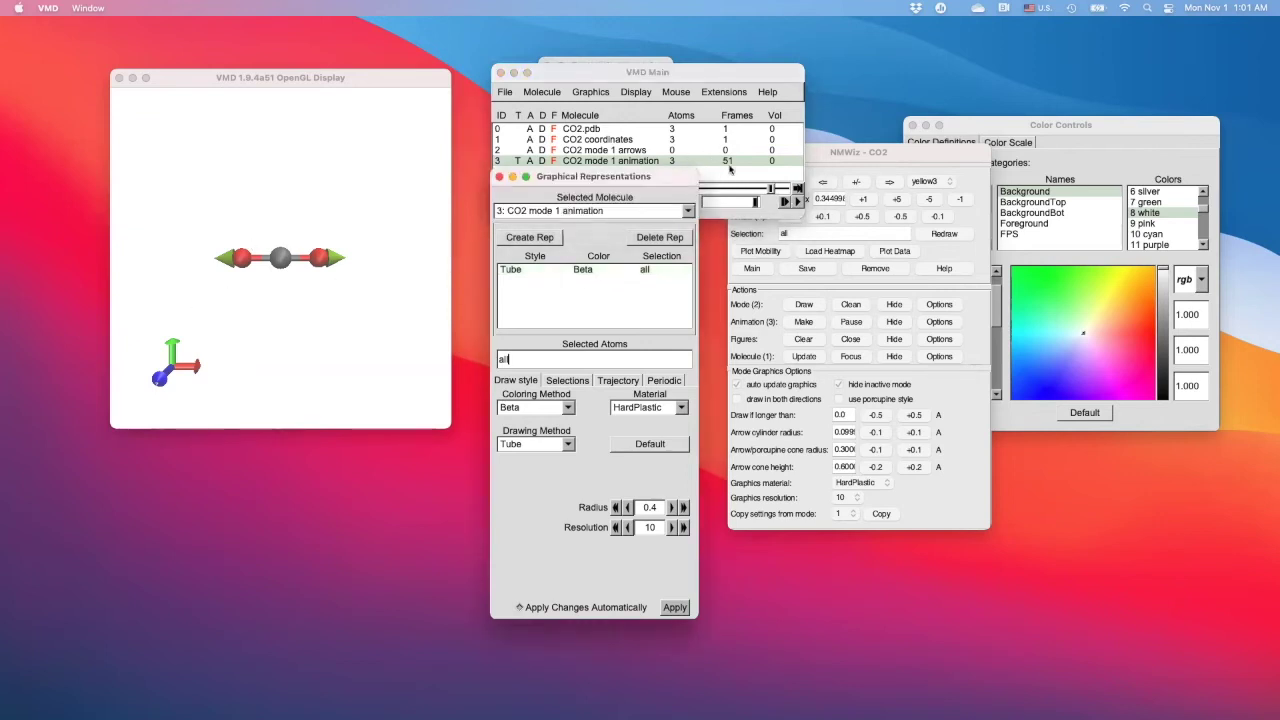
drag(637, 181, 590, 176)
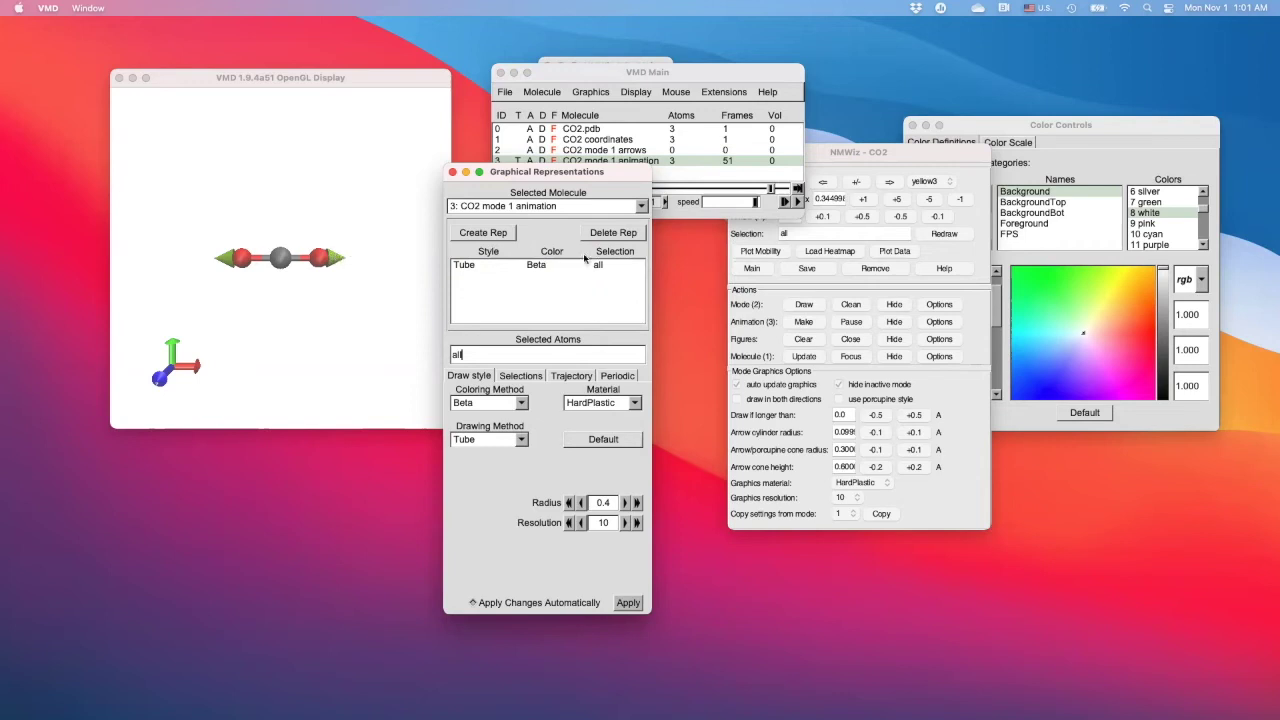
click(529, 266)
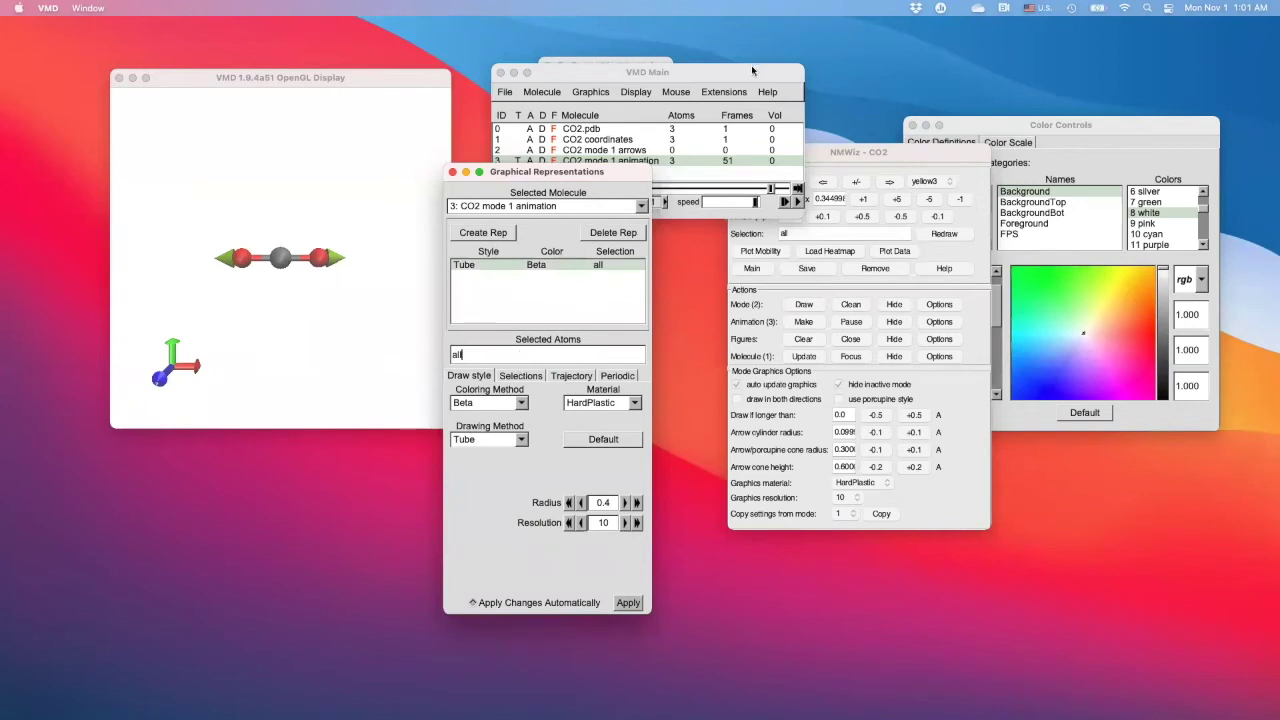
Clone the representations from molecule 0 (CO2.pdb) to molecule 3 (CO2 mode 1 animation) and move the clone window aside.
click(723, 91)
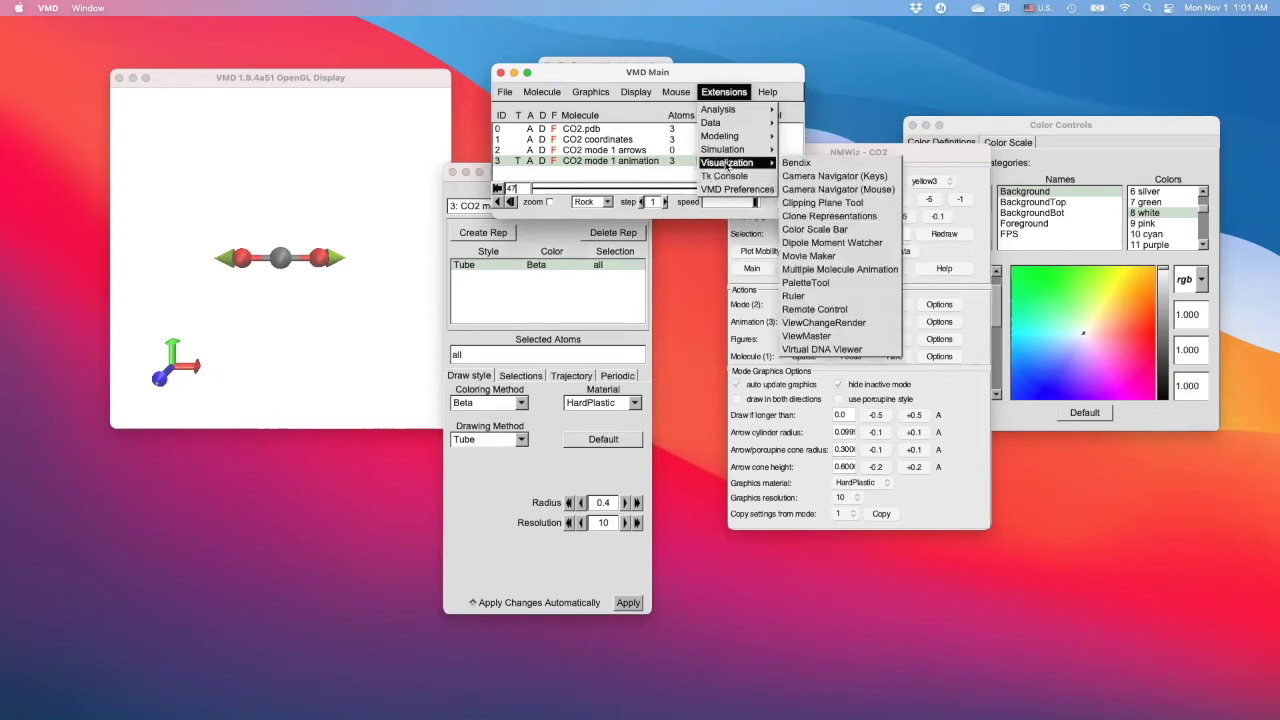
mouse_move(730, 162)
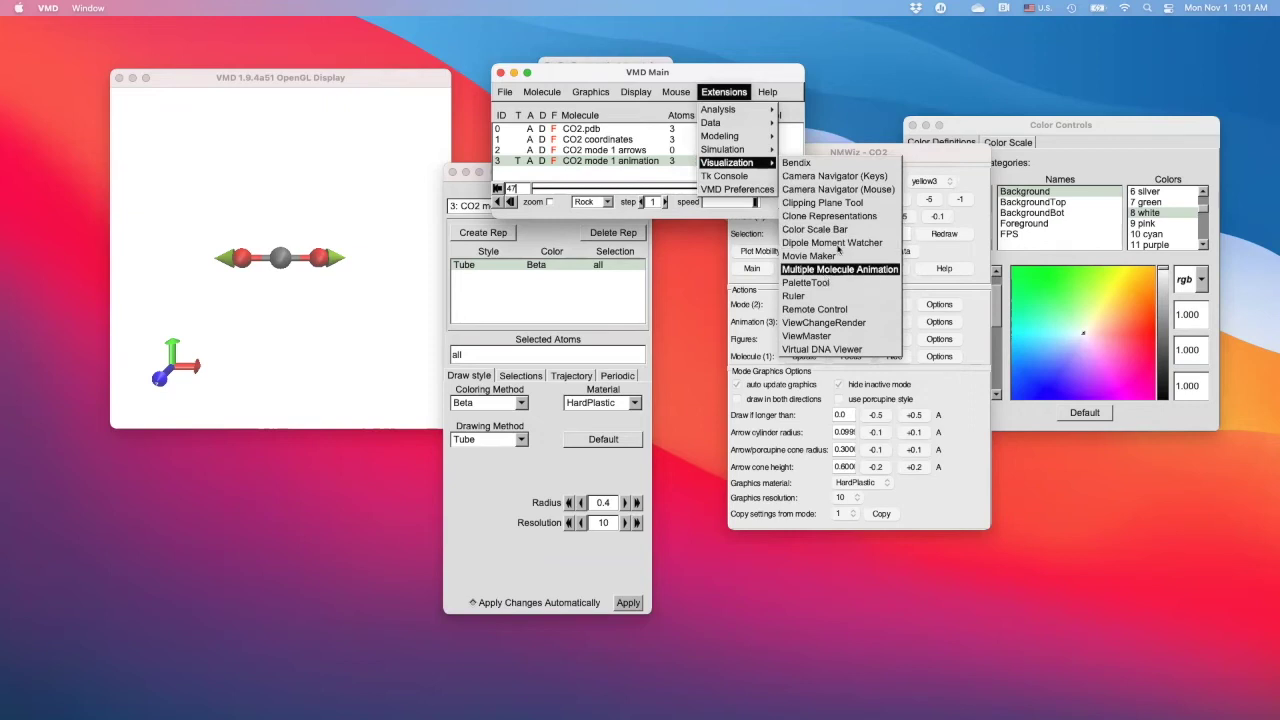
click(831, 217)
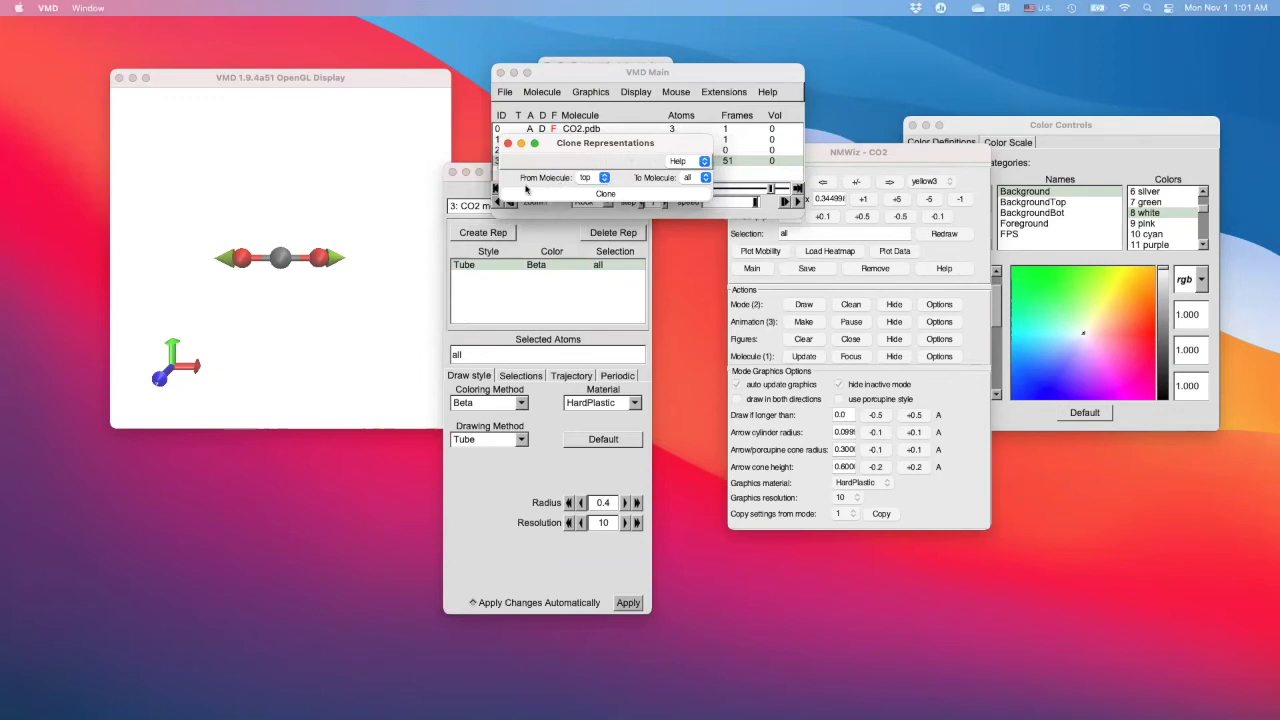
click(603, 178)
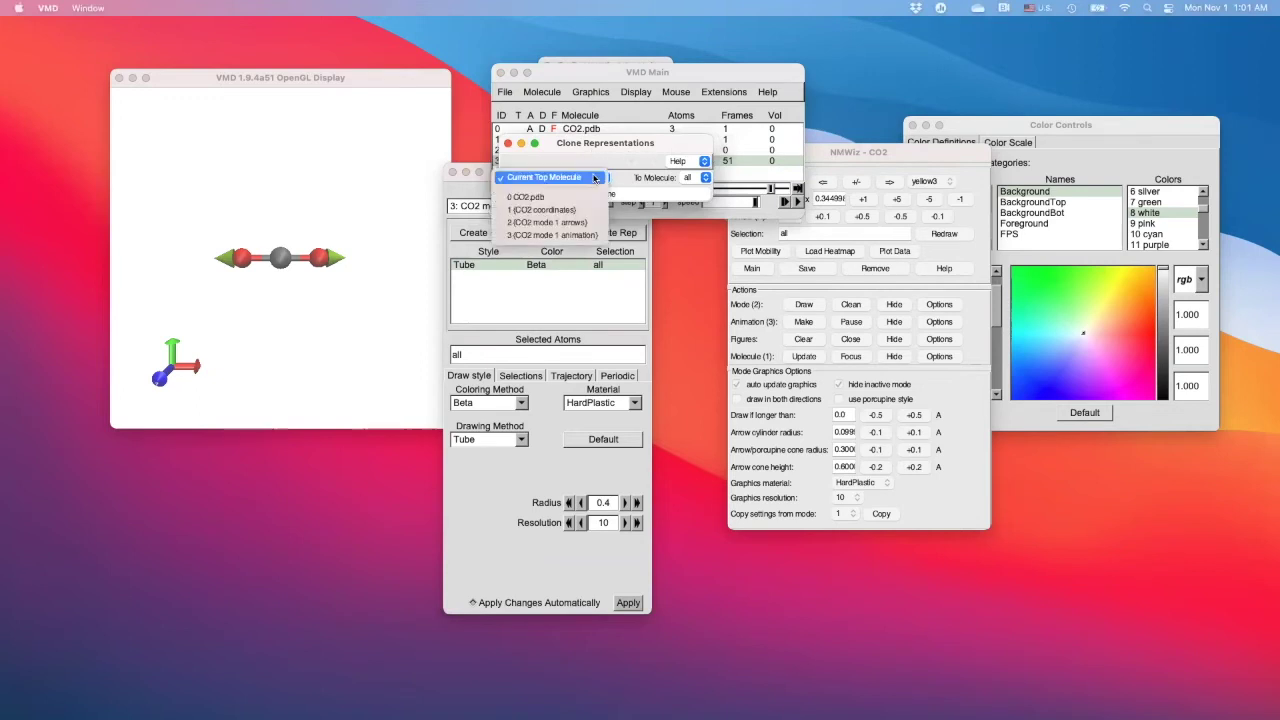
click(527, 196)
click(692, 177)
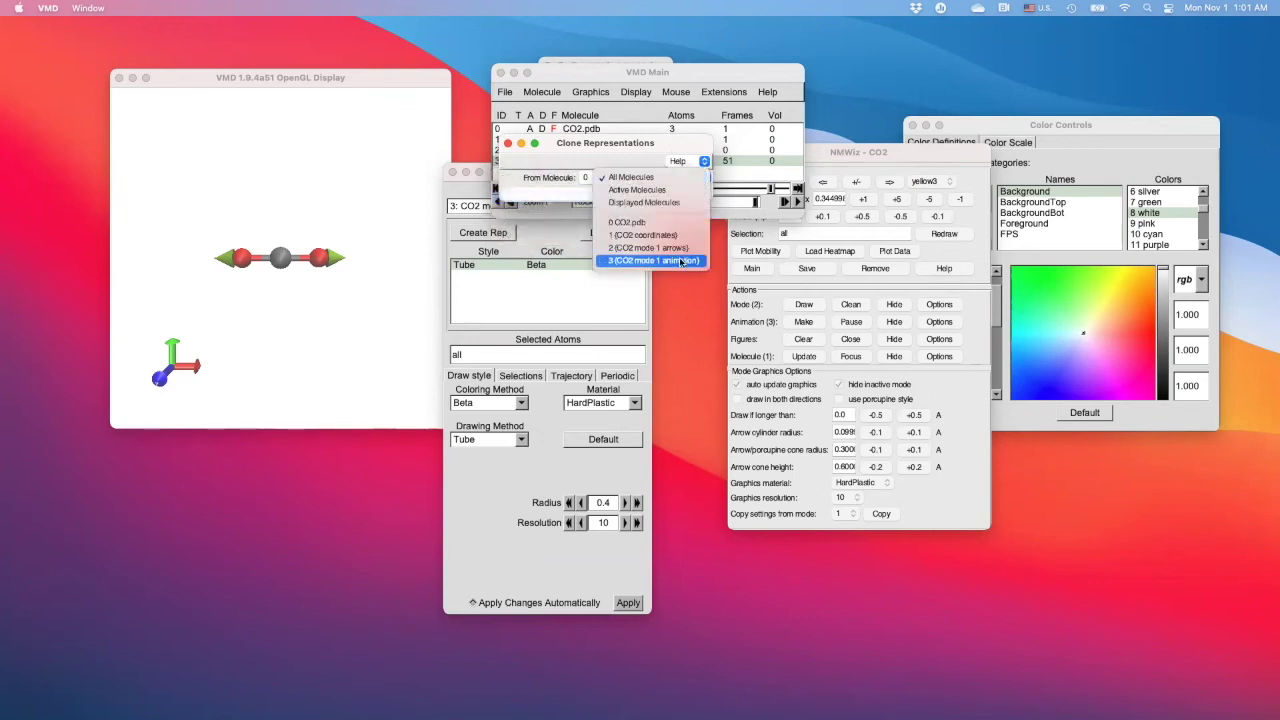
click(681, 261)
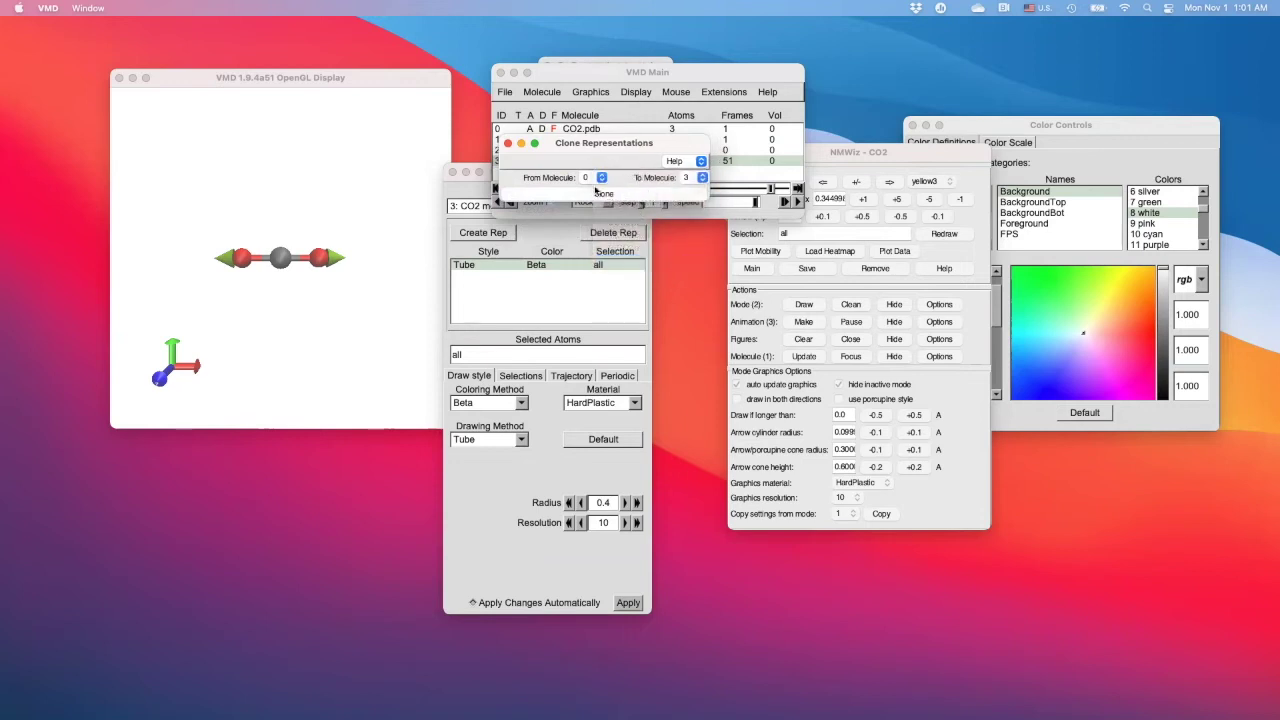
click(603, 194)
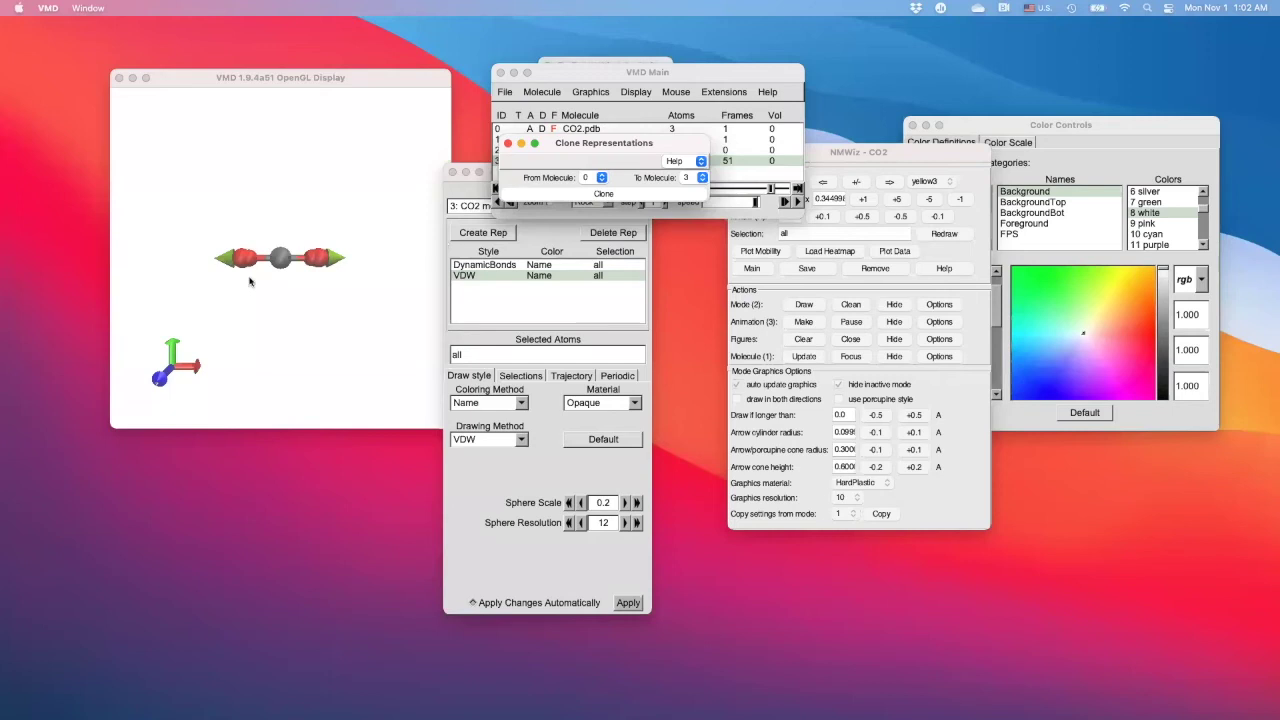
mouse_move(637, 145)
mouse_down()
mouse_move(977, 101)
mouse_move(928, 101)
mouse_up()
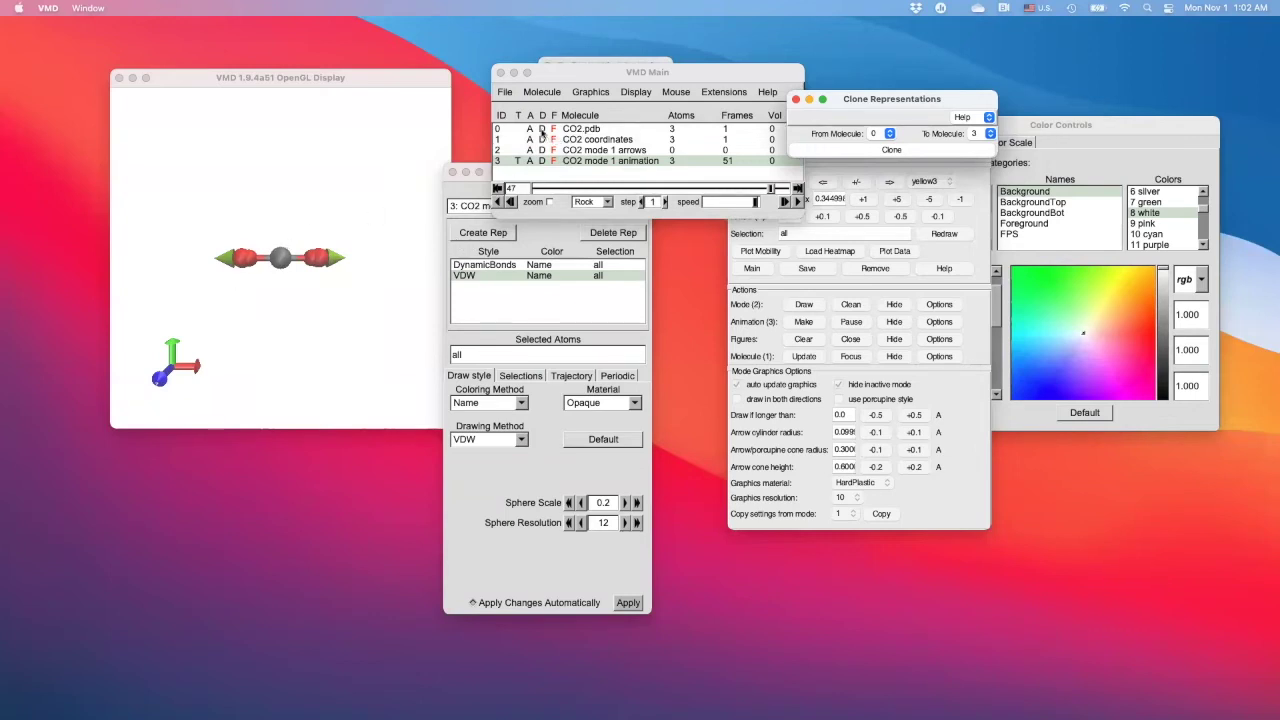
Turn off the display of the CO2.pdb and CO2 mode 1 arrows molecules.
click(633, 80)
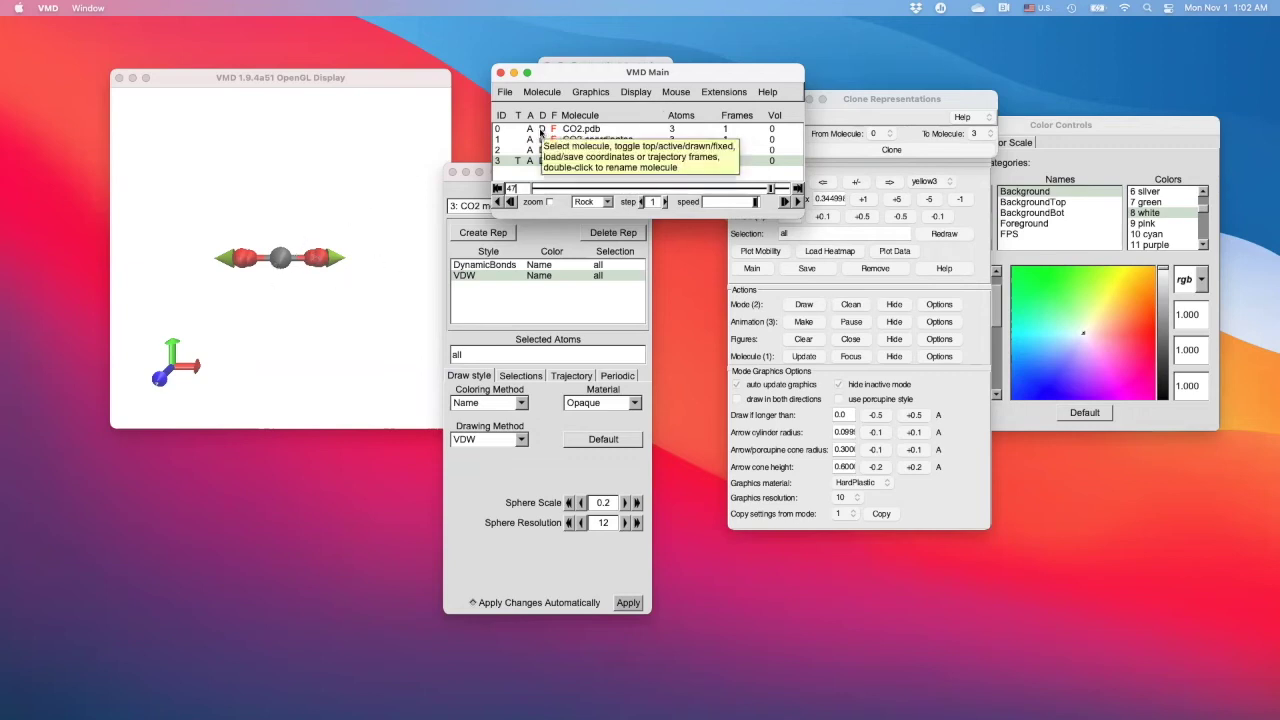
click(541, 131)
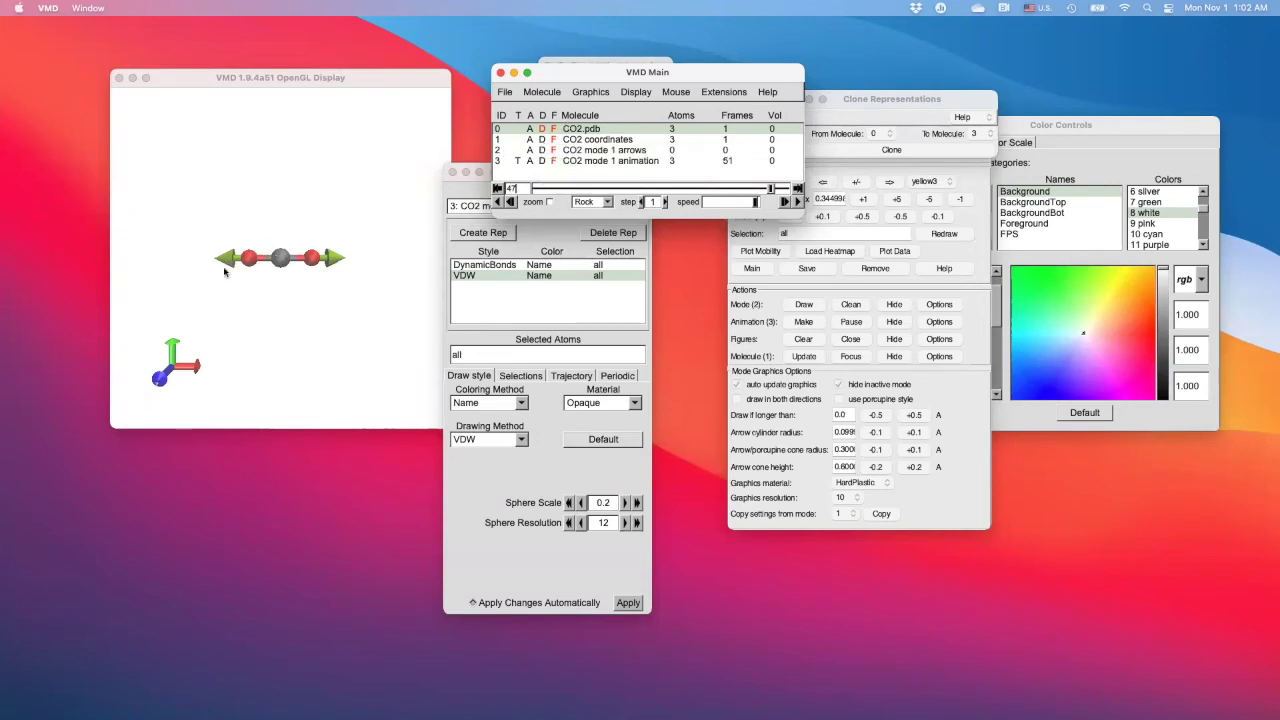
click(541, 150)
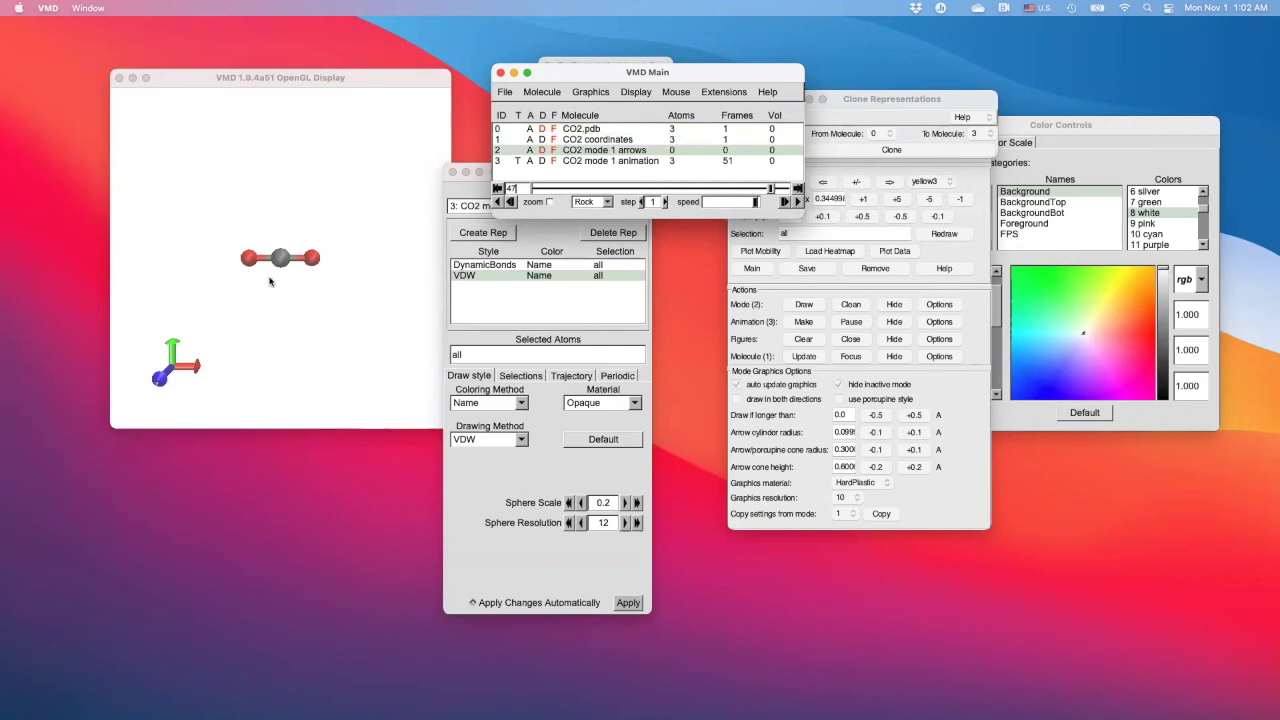
Select the CO2 mode 1 animation in the molecule list and play it.
click(589, 163)
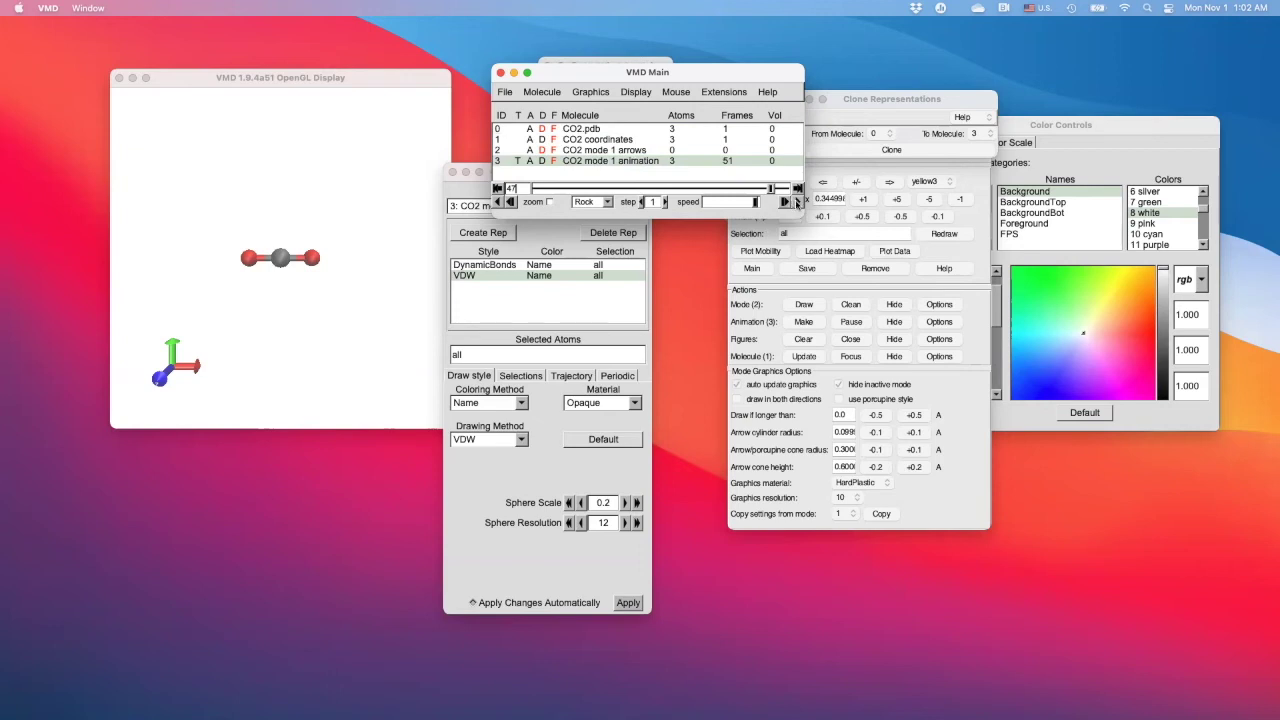
click(798, 202)
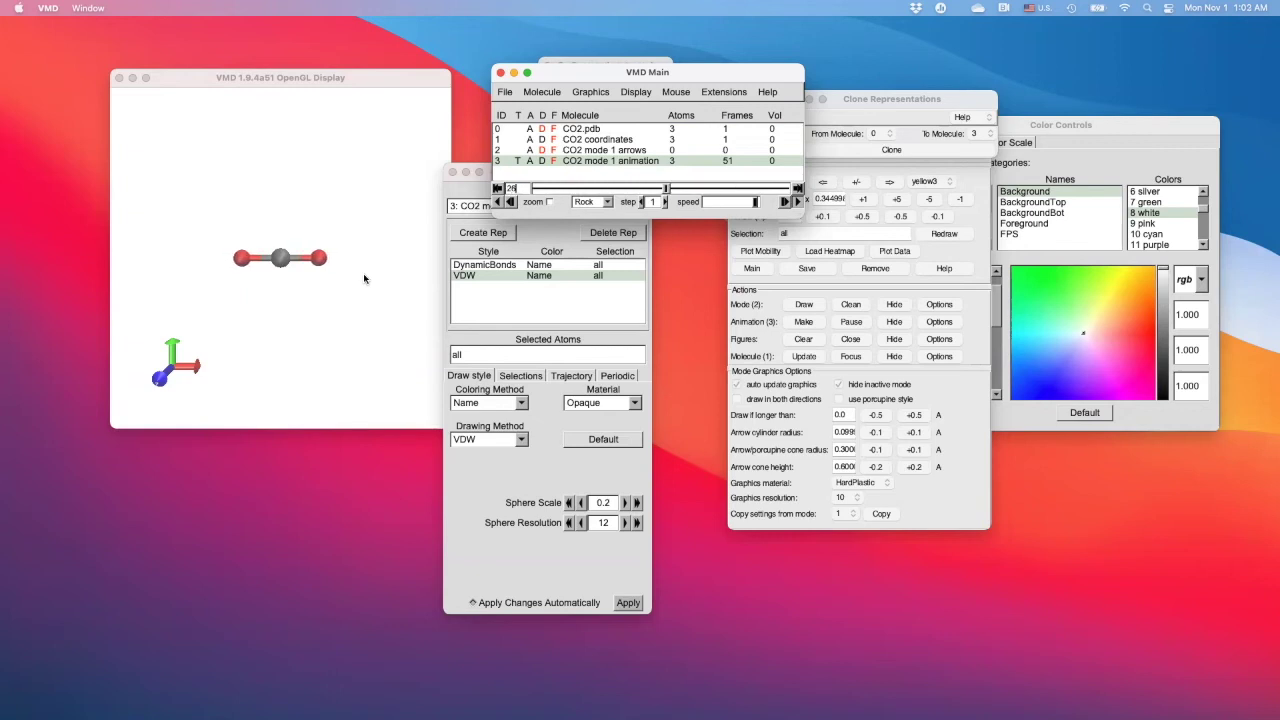
Make mode 2 the active mode in NMWiz and copy the arrow graphics settings from mode 1.
click(971, 180)
click(797, 181)
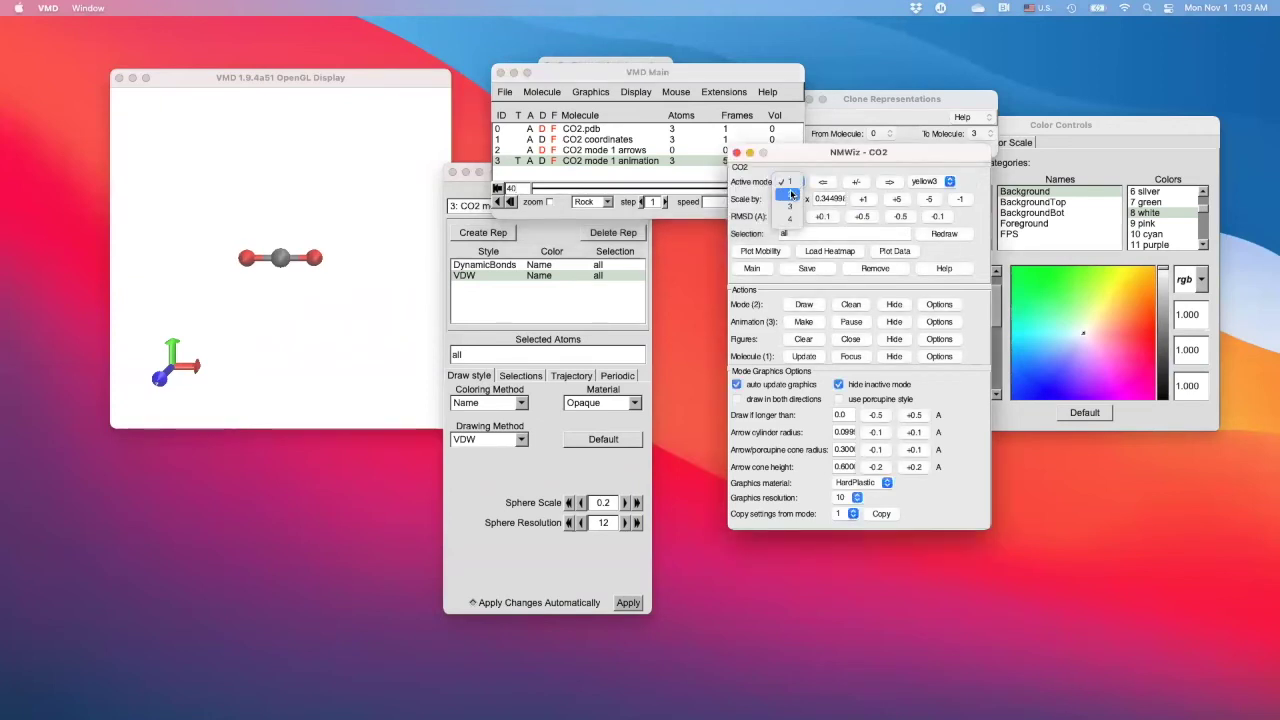
click(792, 194)
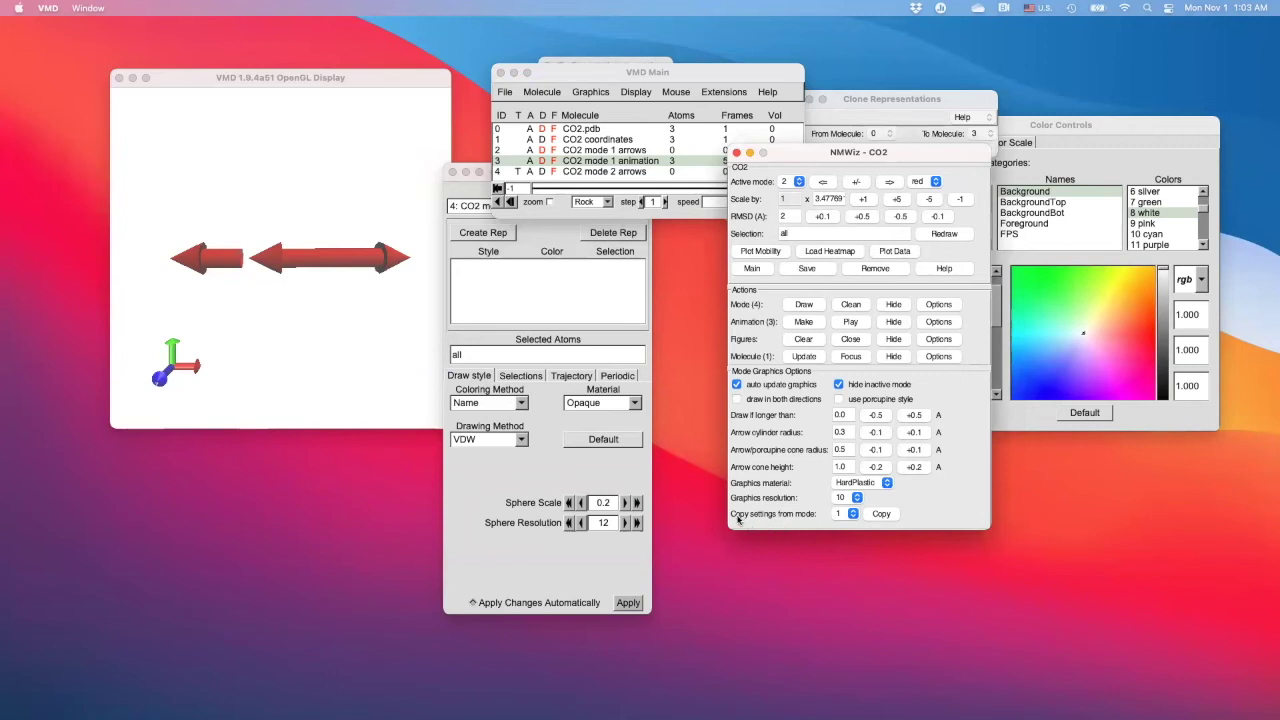
click(881, 514)
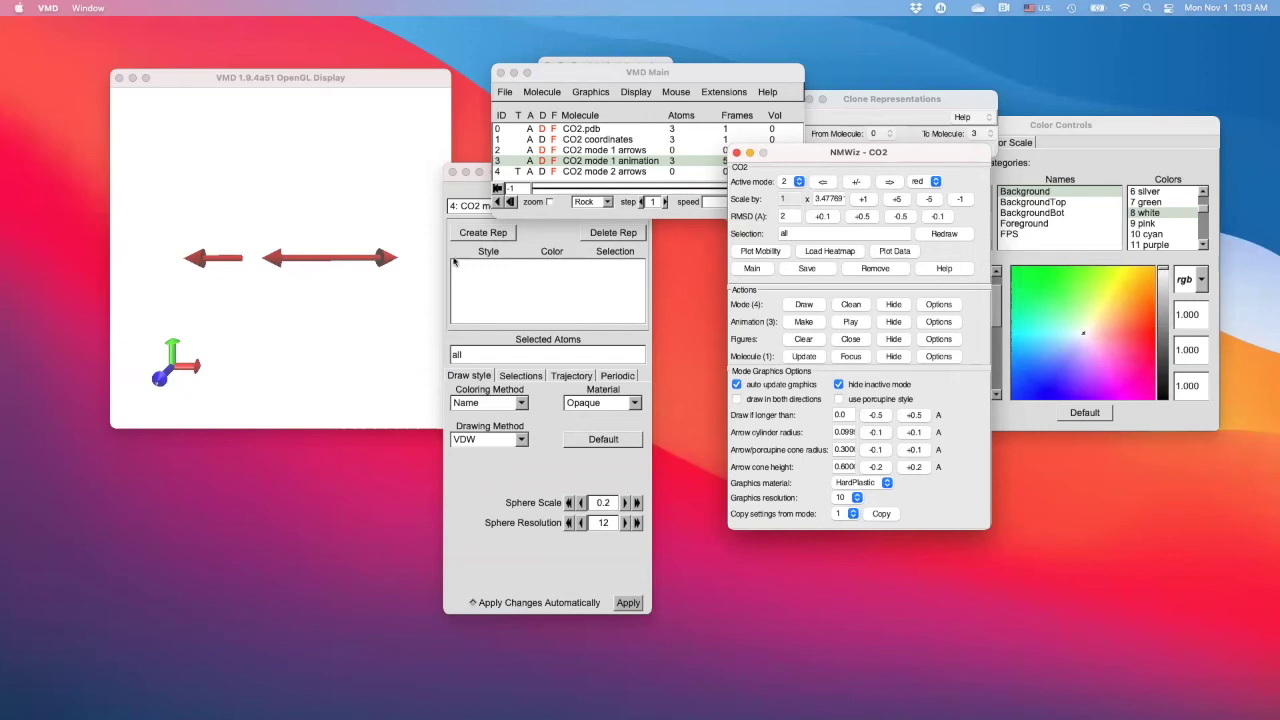
Set the RMSD of mode 2 to 0.2 Å and make its animation.
click(899, 217)
click(899, 217)
click(899, 217)
click(899, 217)
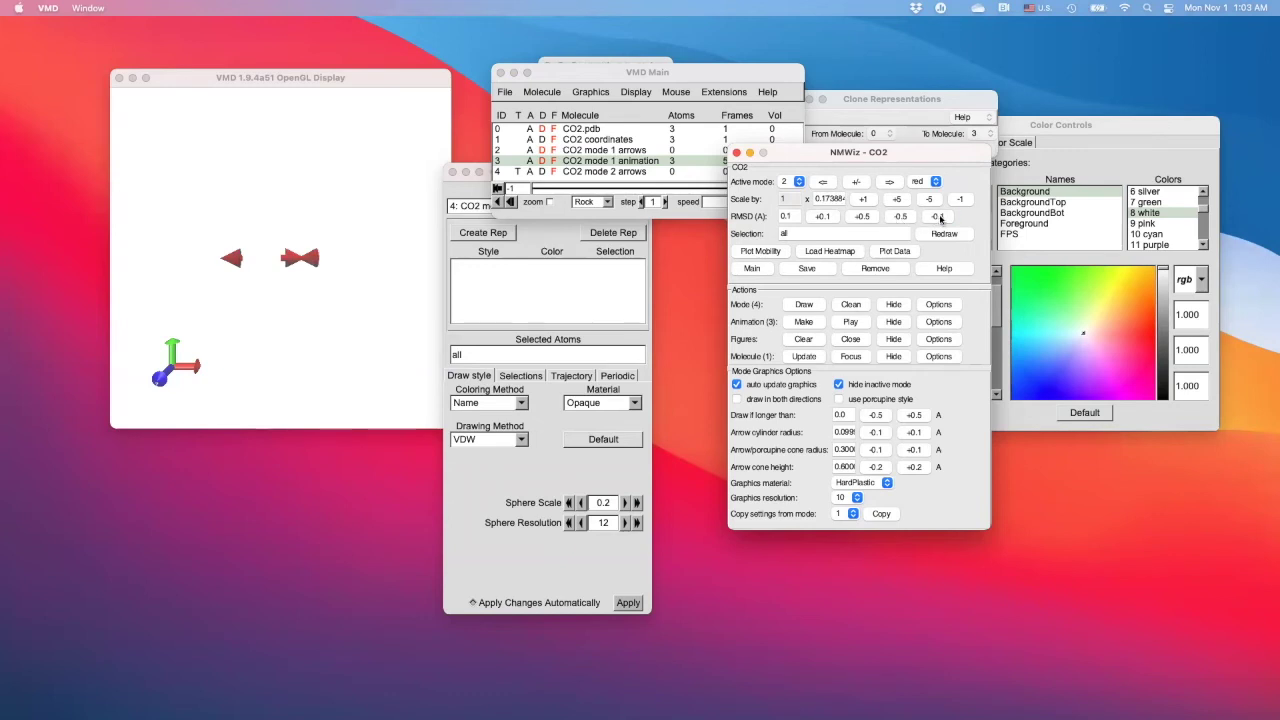
click(820, 218)
click(798, 322)
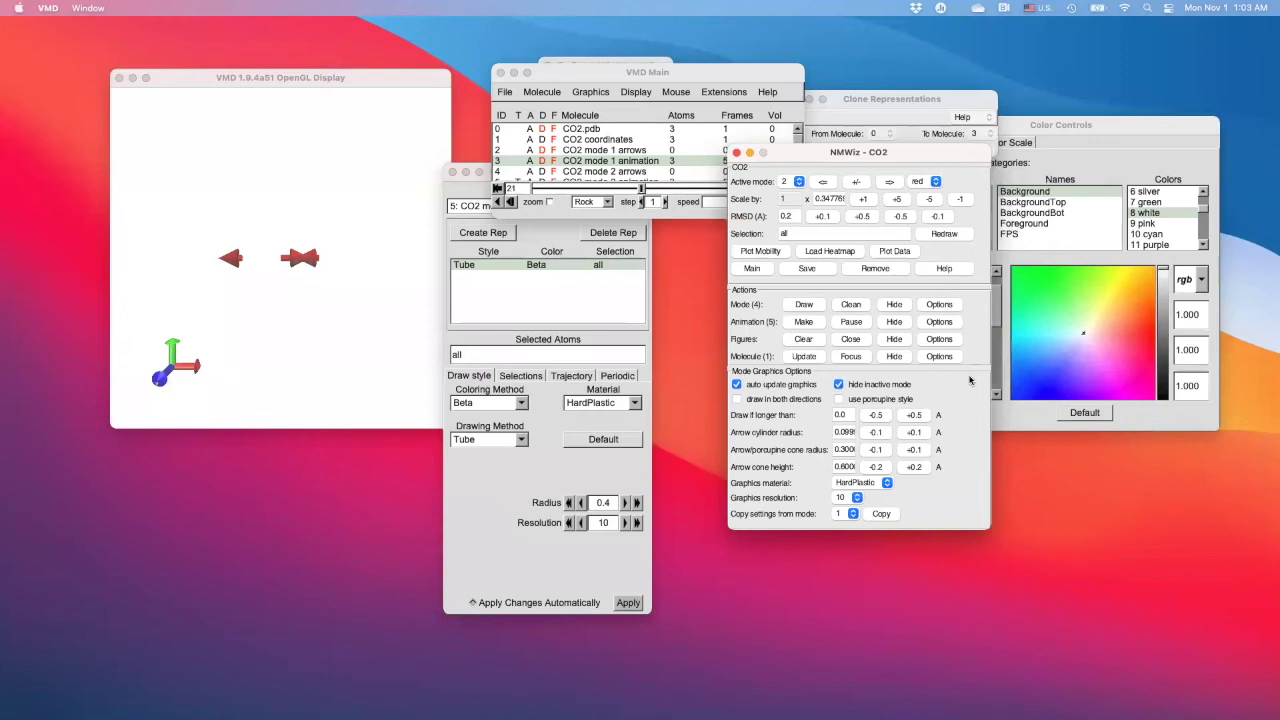
Select the CO2 mode 2 animation and clone the representations from molecule 0 (CO2.pdb) to molecule 5 (CO2 mode 2 animation).
click(612, 176)
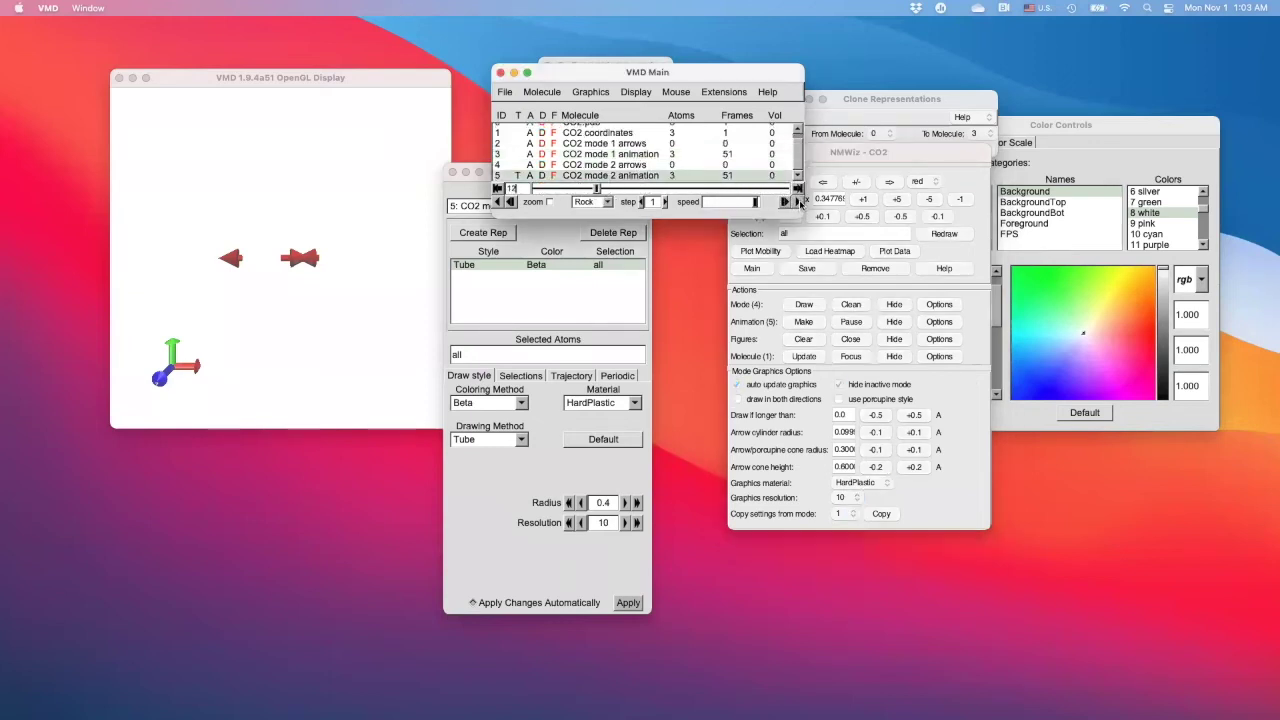
click(969, 131)
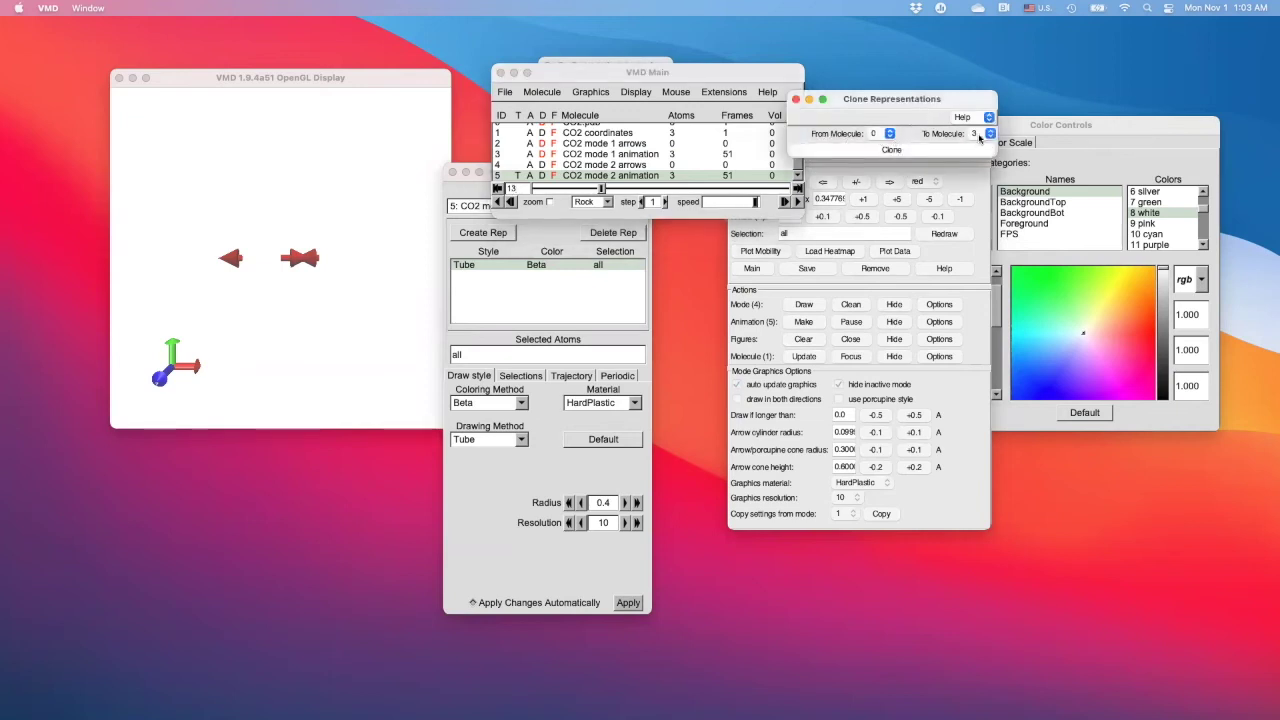
click(884, 136)
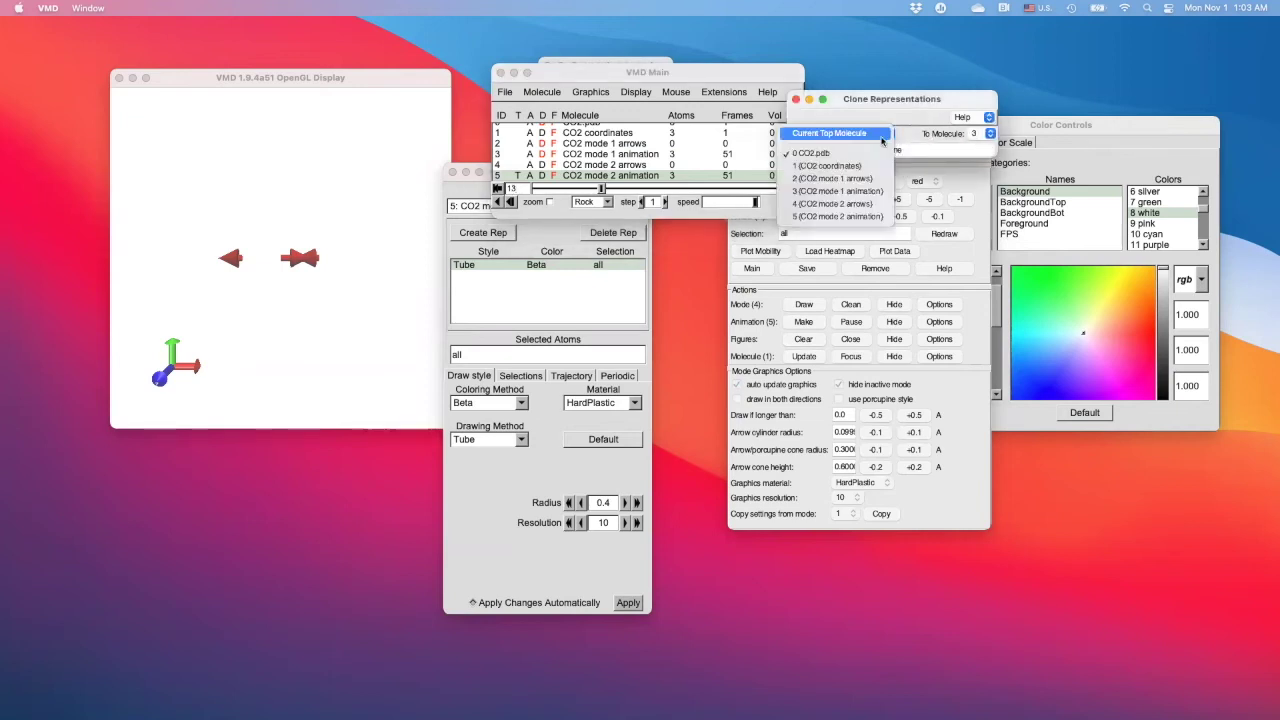
click(856, 156)
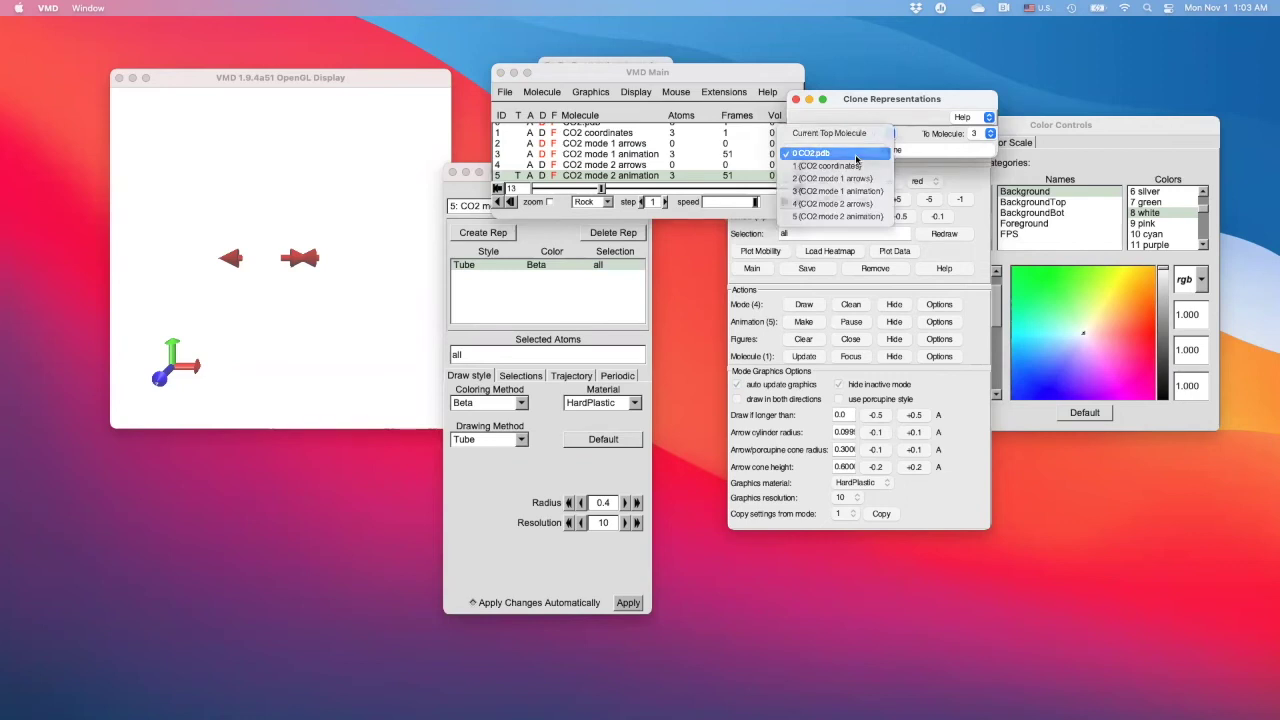
click(979, 133)
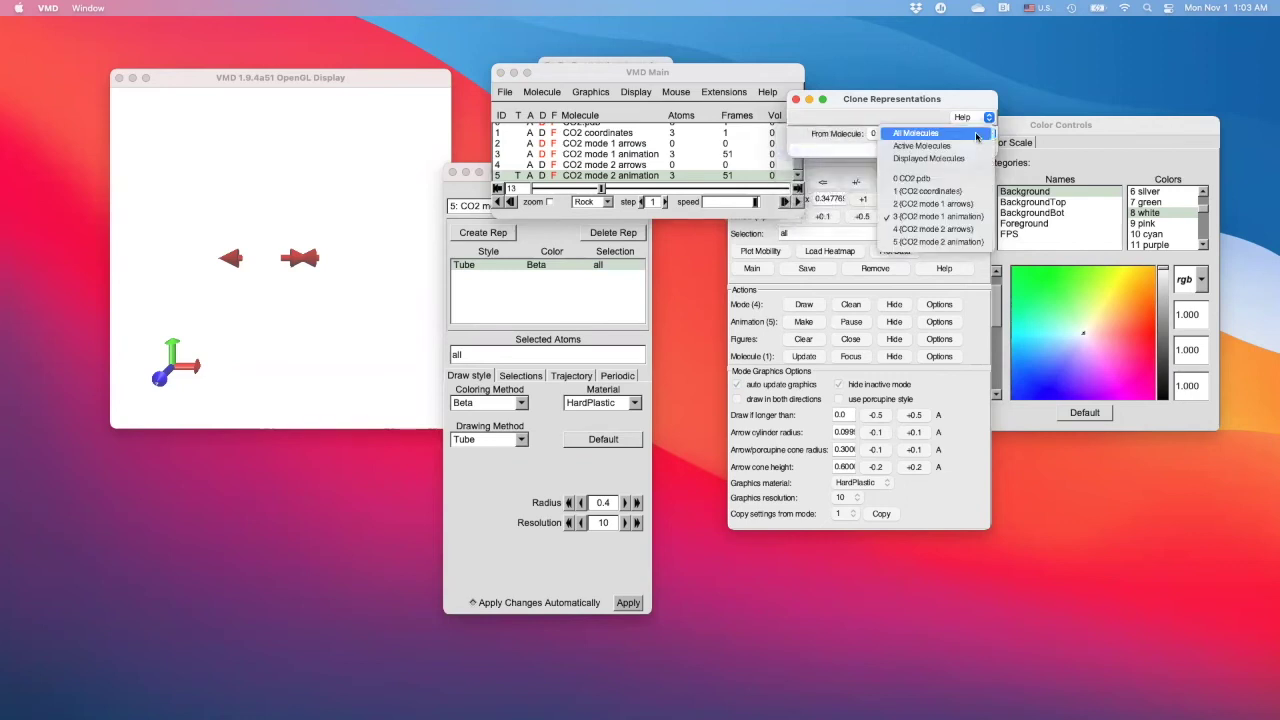
click(964, 242)
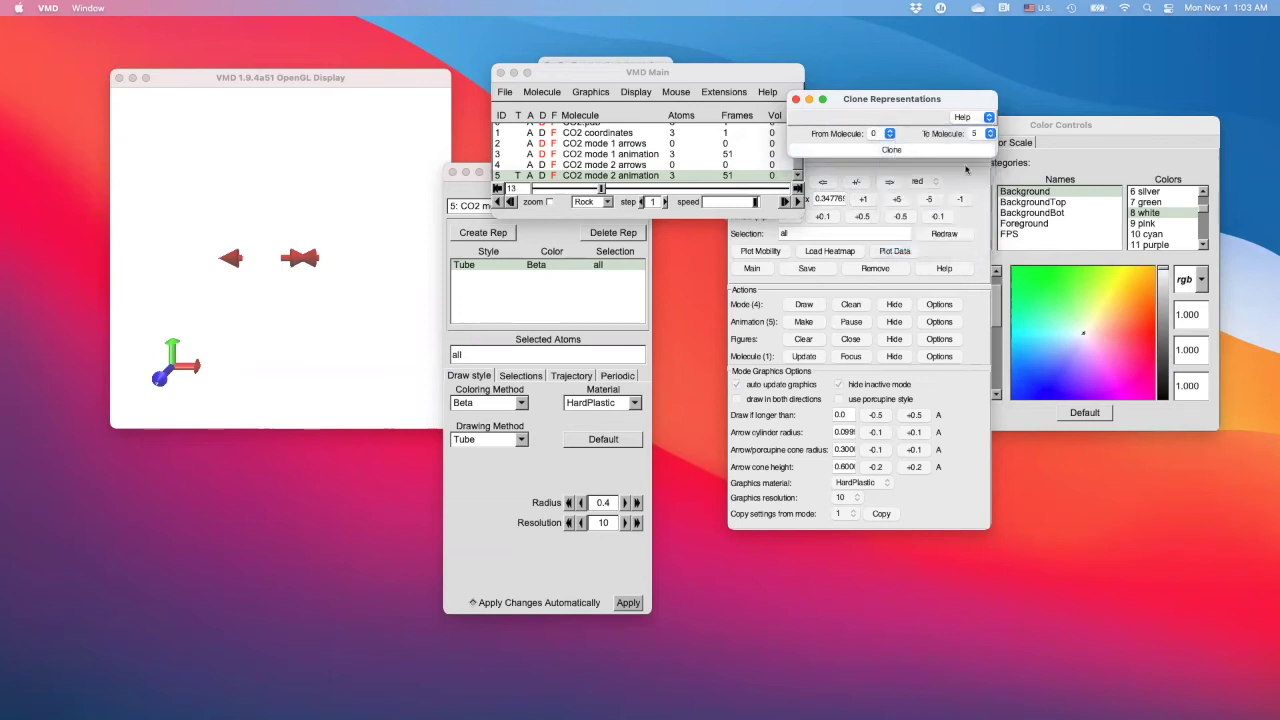
click(910, 151)
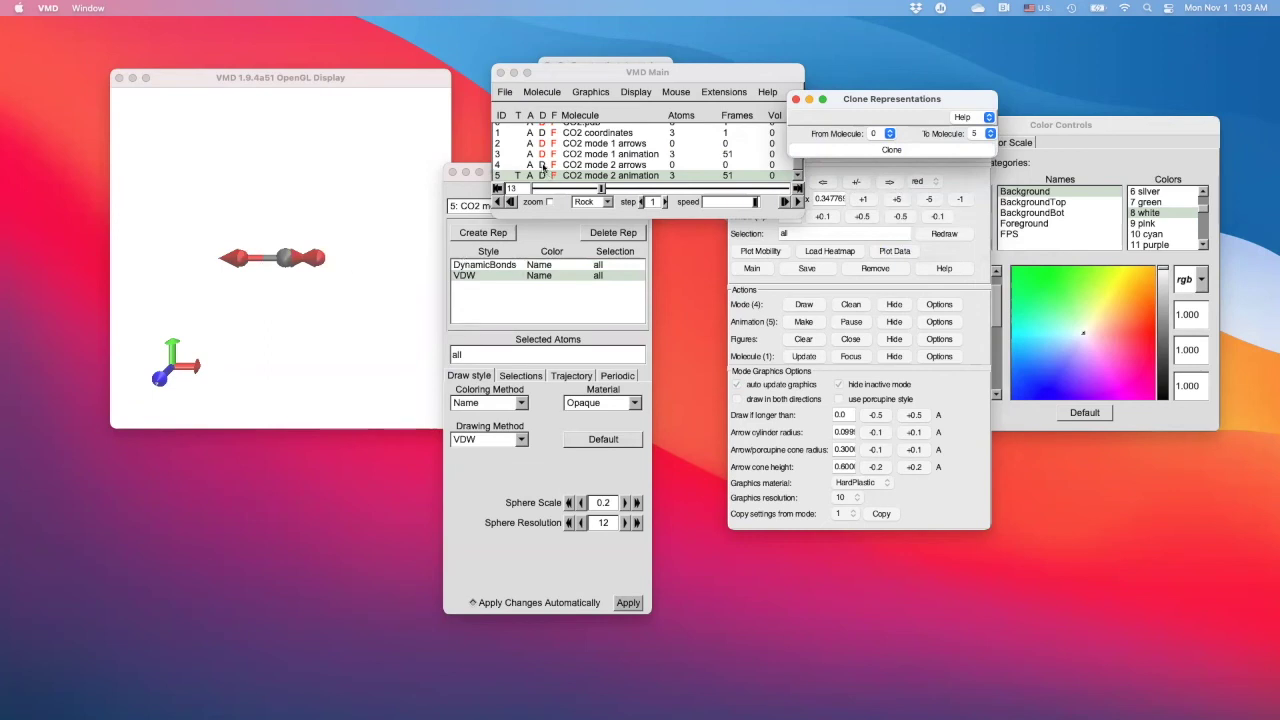
Turn off the display of the CO2 mode 2 arrows molecule.
scroll(543, 155, up, 1)
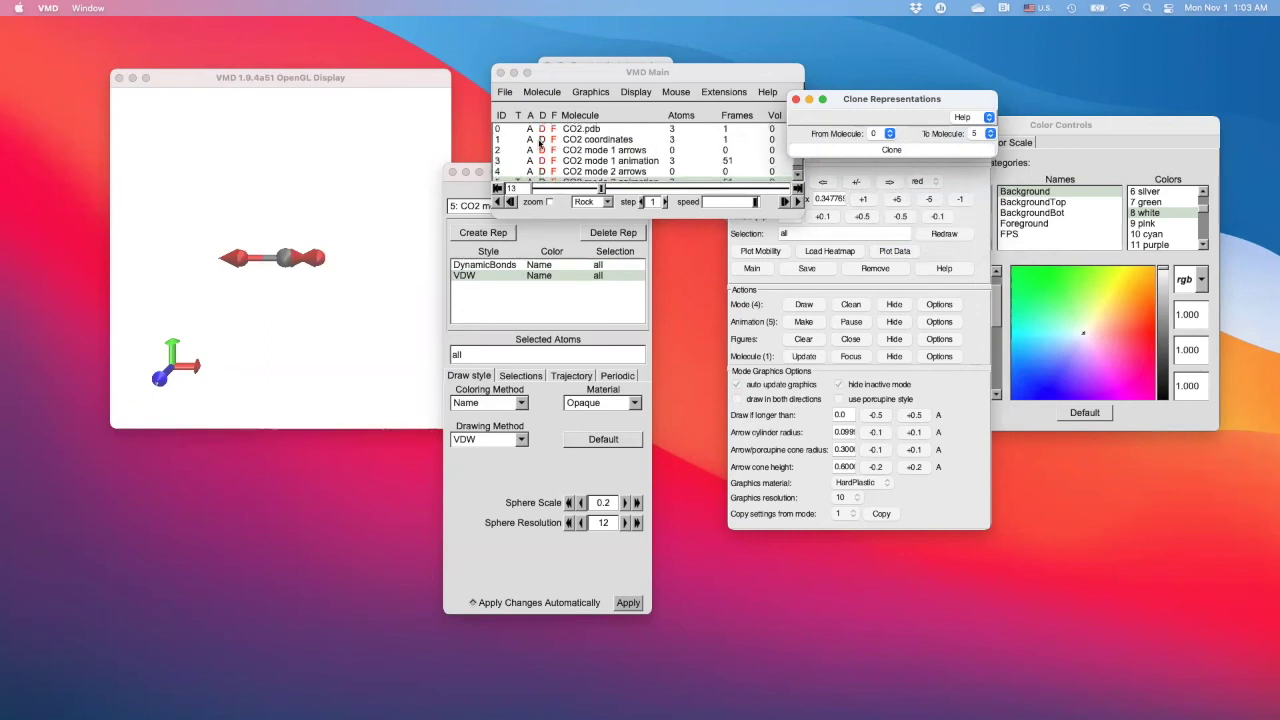
click(540, 143)
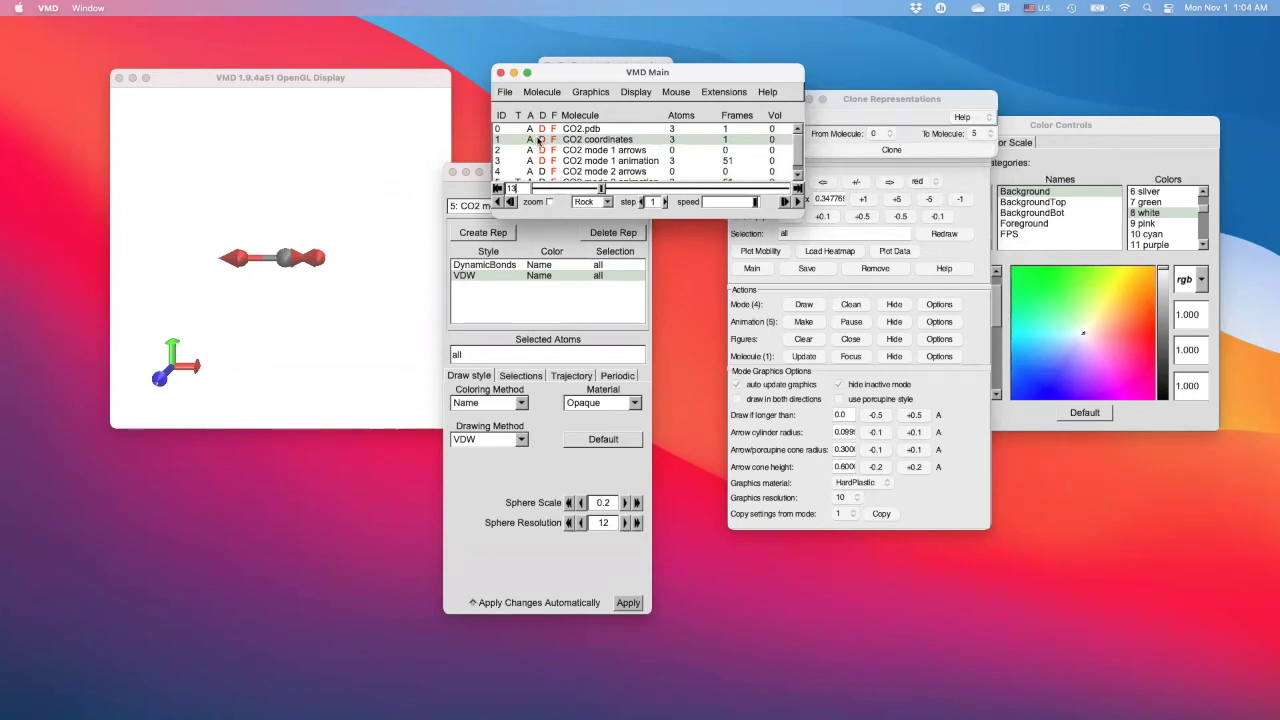
scroll(553, 166, down, 1)
click(555, 166)
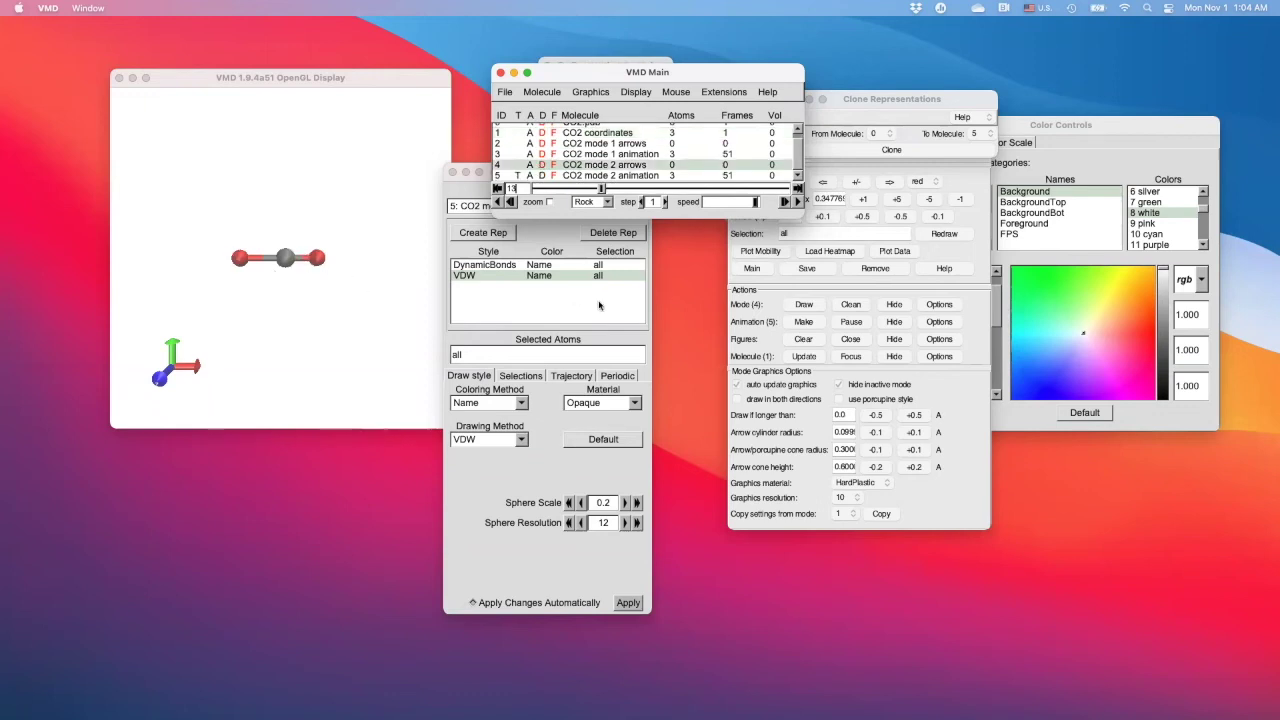
Select the CO2 mode 2 animation in the molecule list and play it.
click(599, 305)
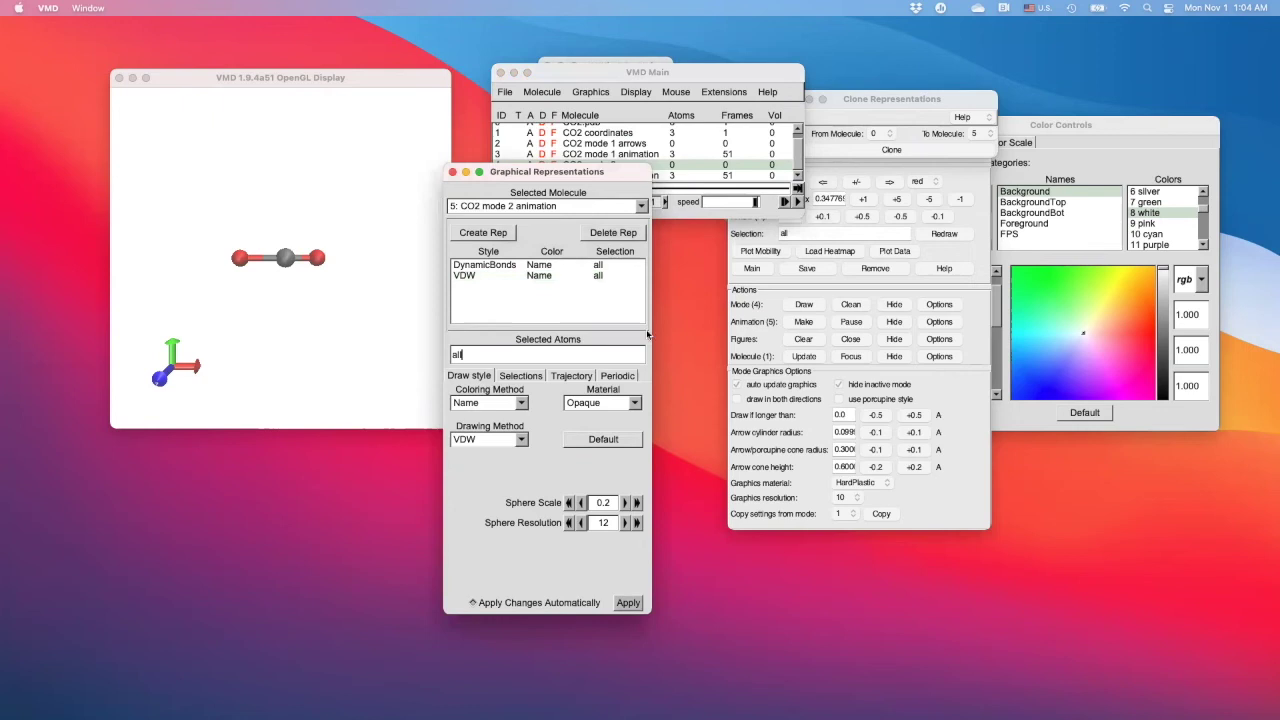
click(760, 176)
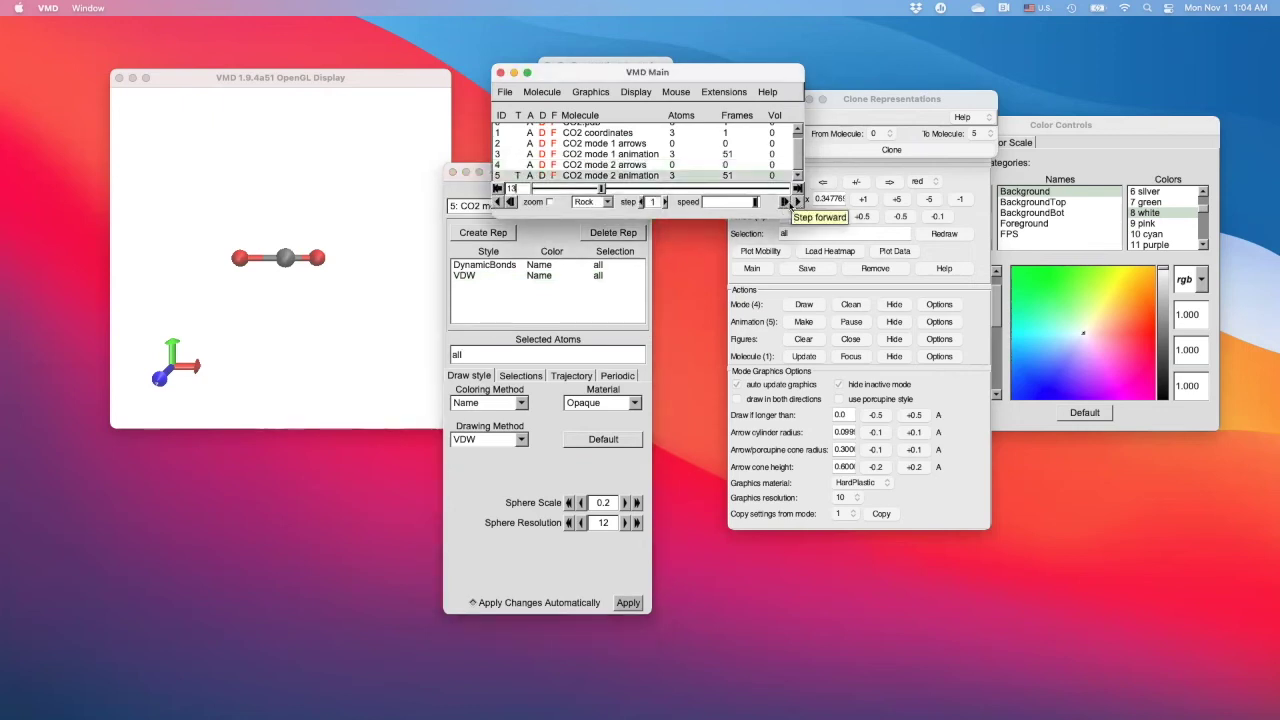
click(797, 202)
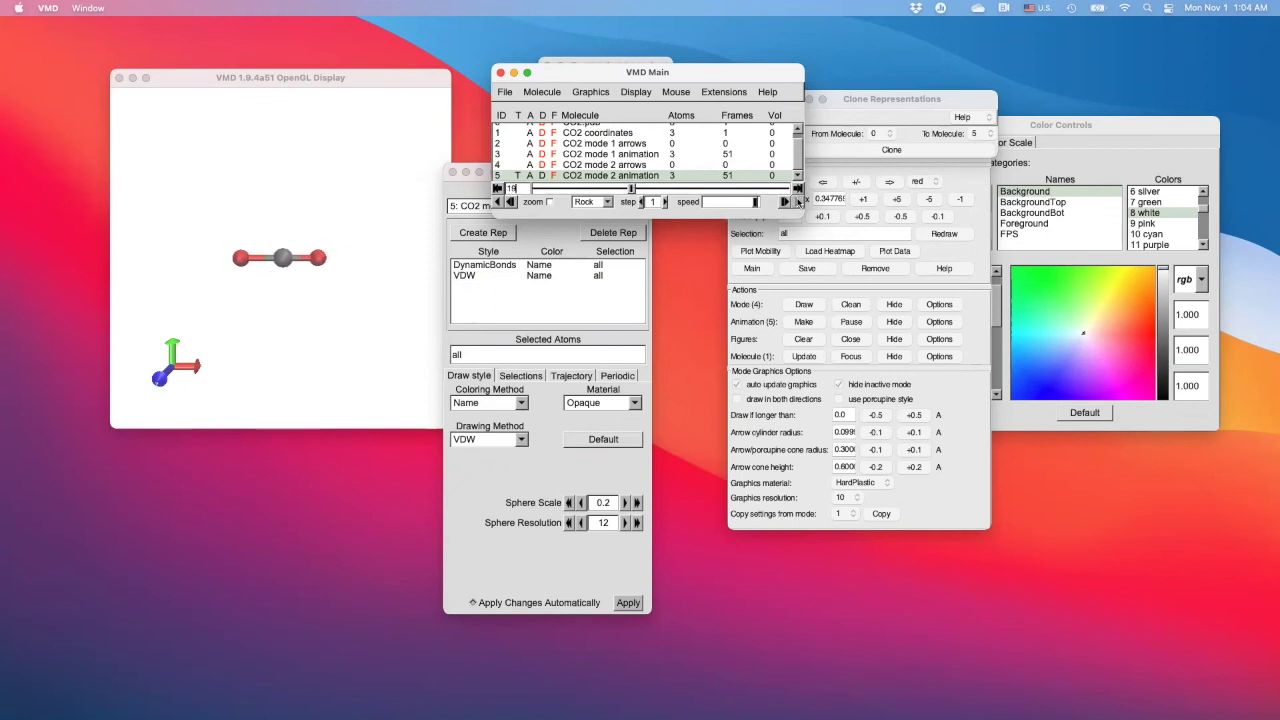
Make mode 3 the active mode in NMWiz and copy the arrow graphics settings from mode 1.
click(979, 187)
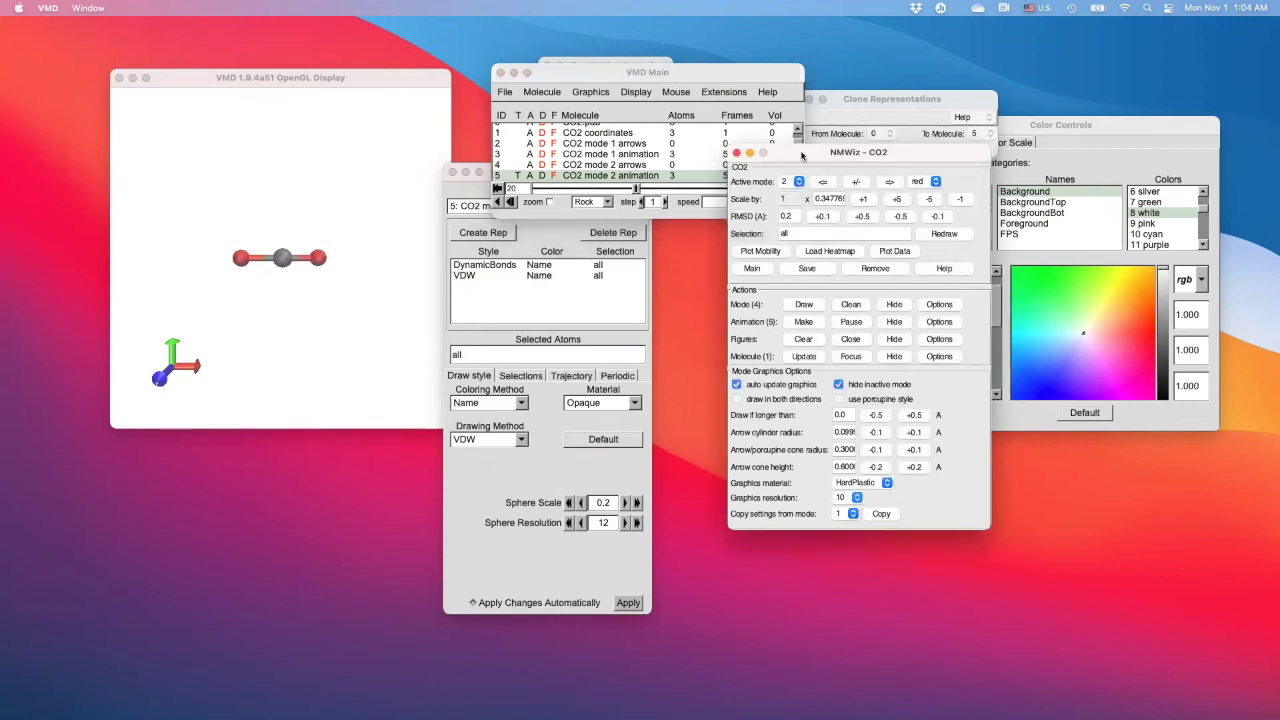
click(866, 117)
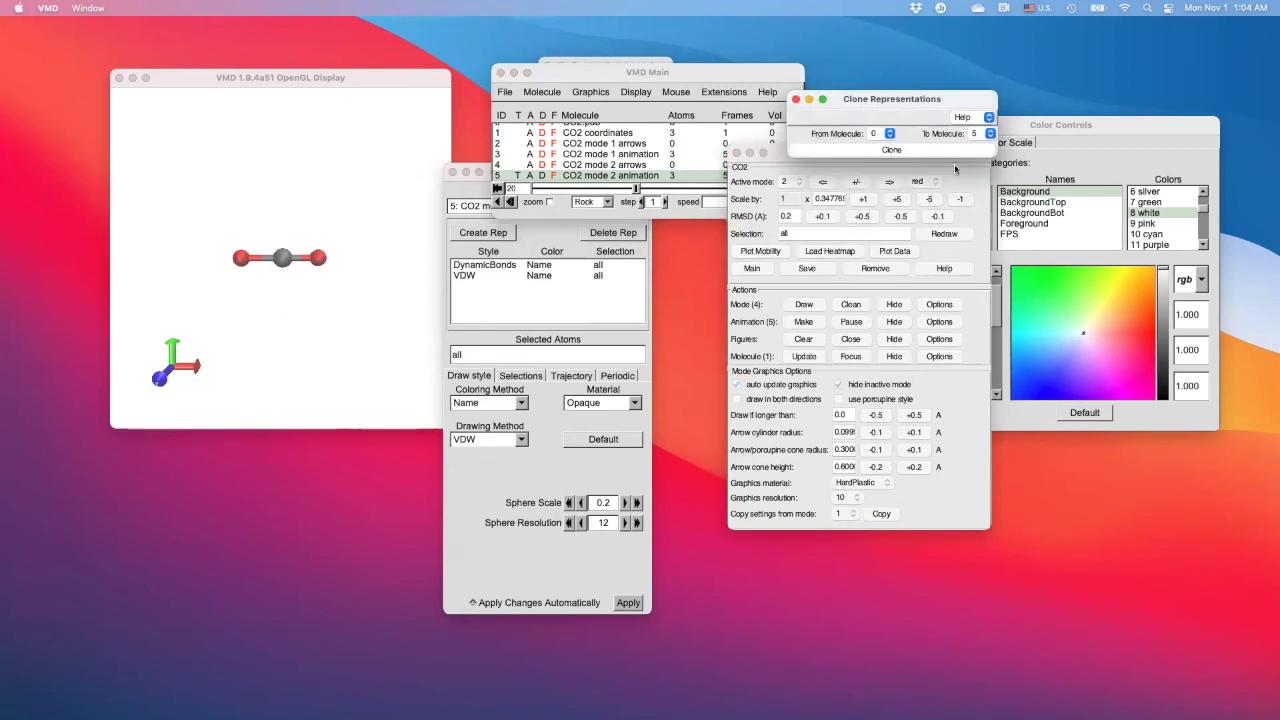
click(789, 181)
click(789, 182)
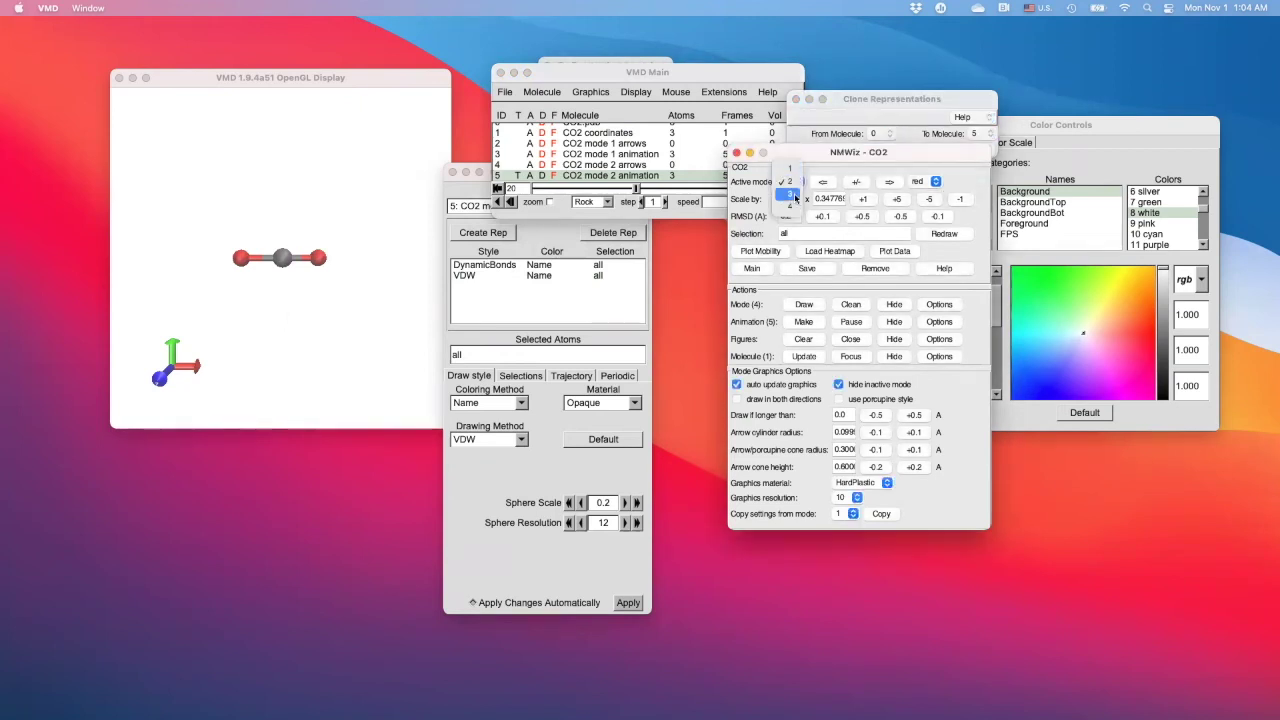
click(792, 193)
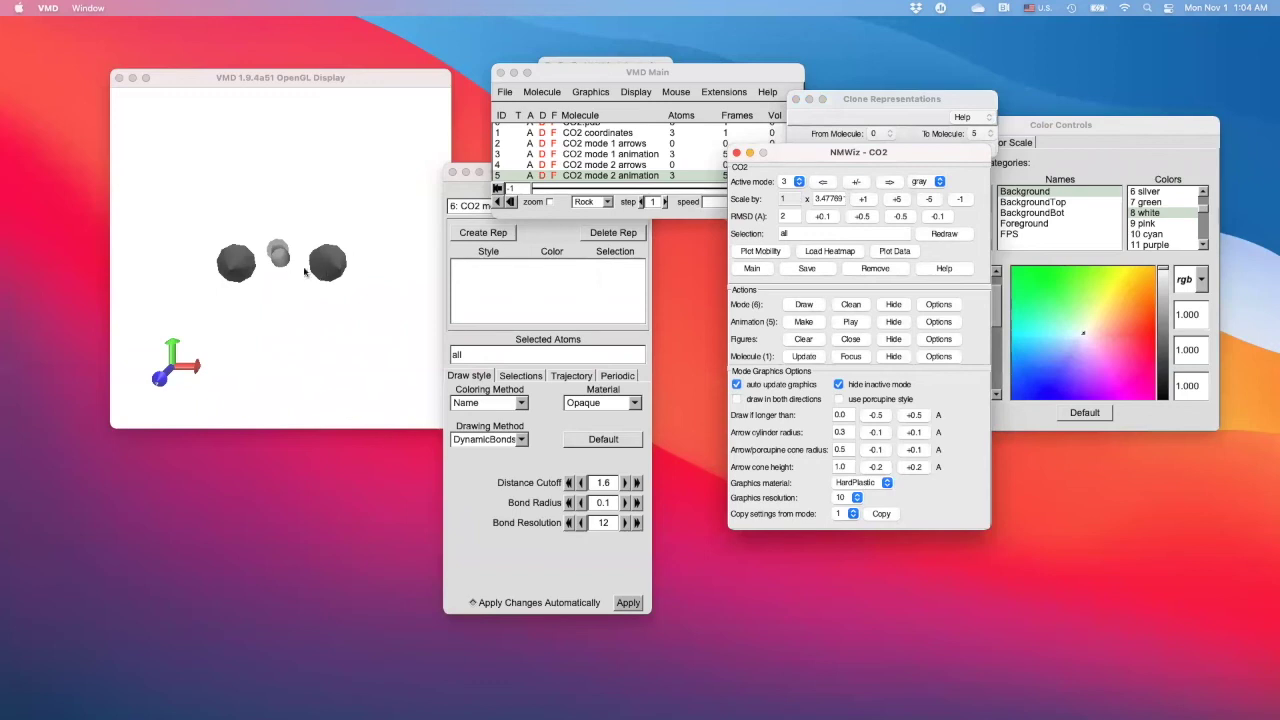
click(880, 513)
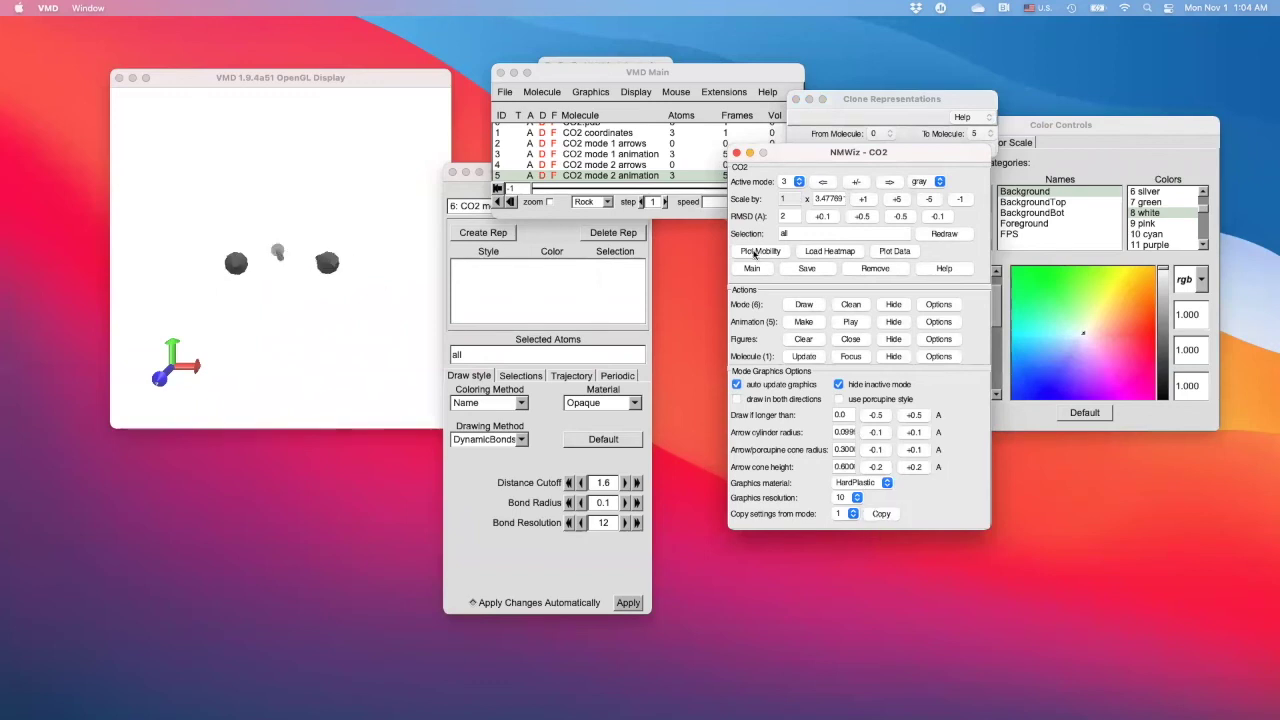
Set the RMSD of mode 3 to 0.2 Å, and make its animation and pause it.
click(898, 217)
click(898, 217)
click(895, 217)
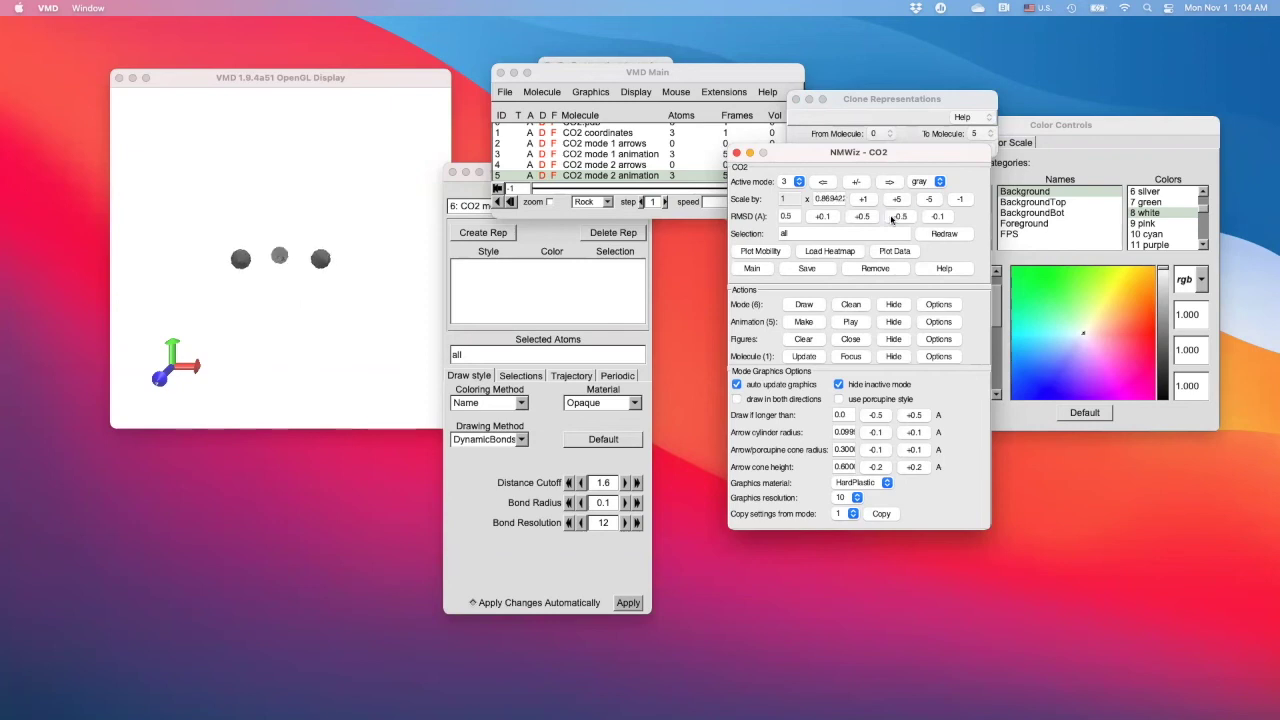
click(895, 217)
click(824, 218)
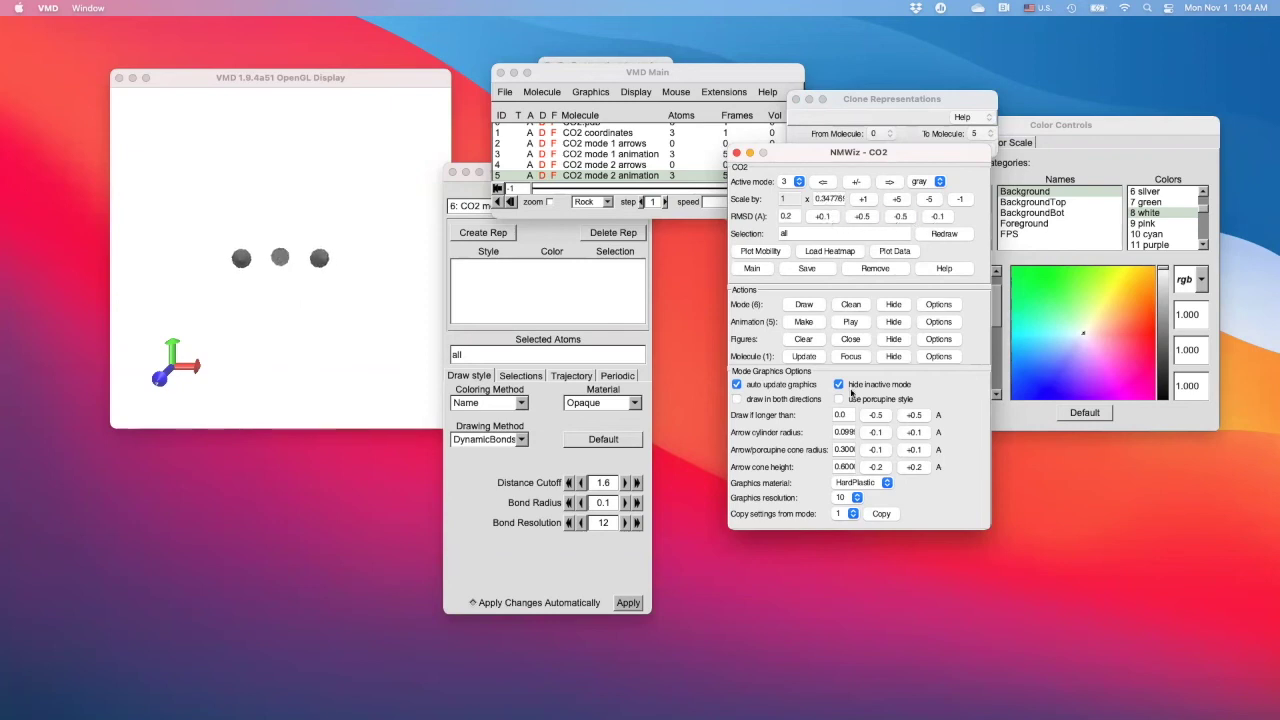
click(804, 322)
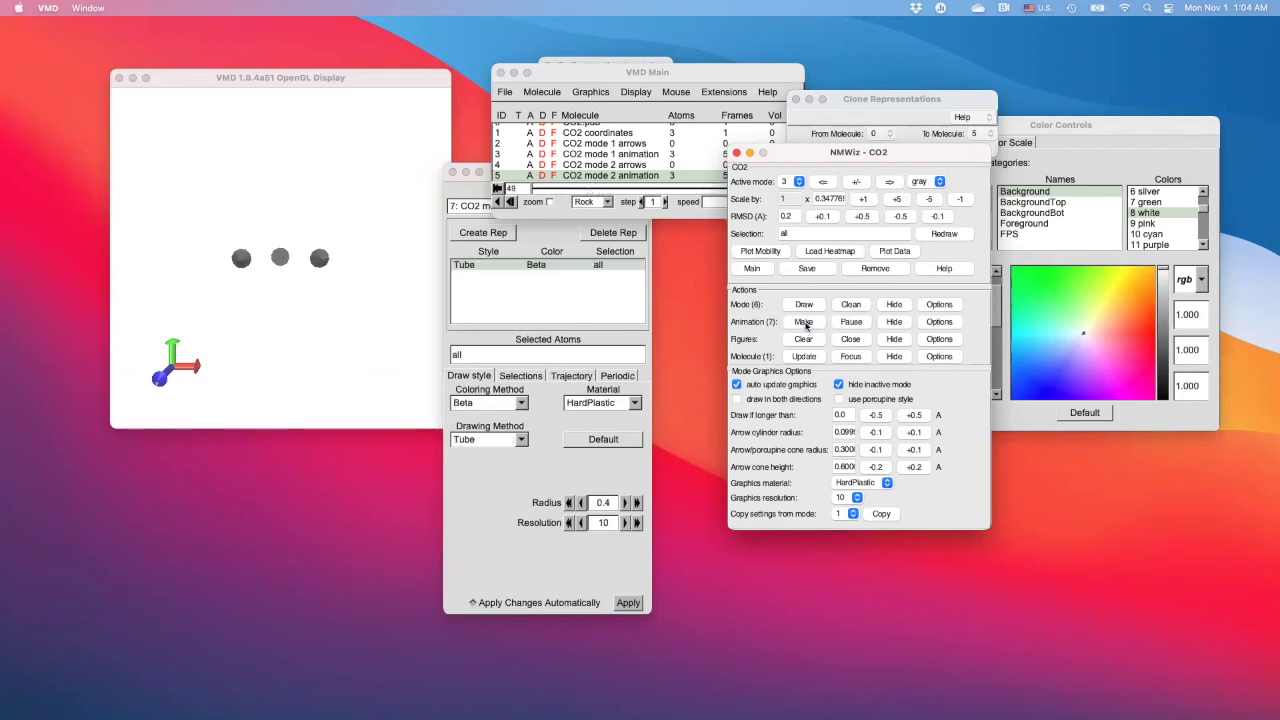
click(851, 321)
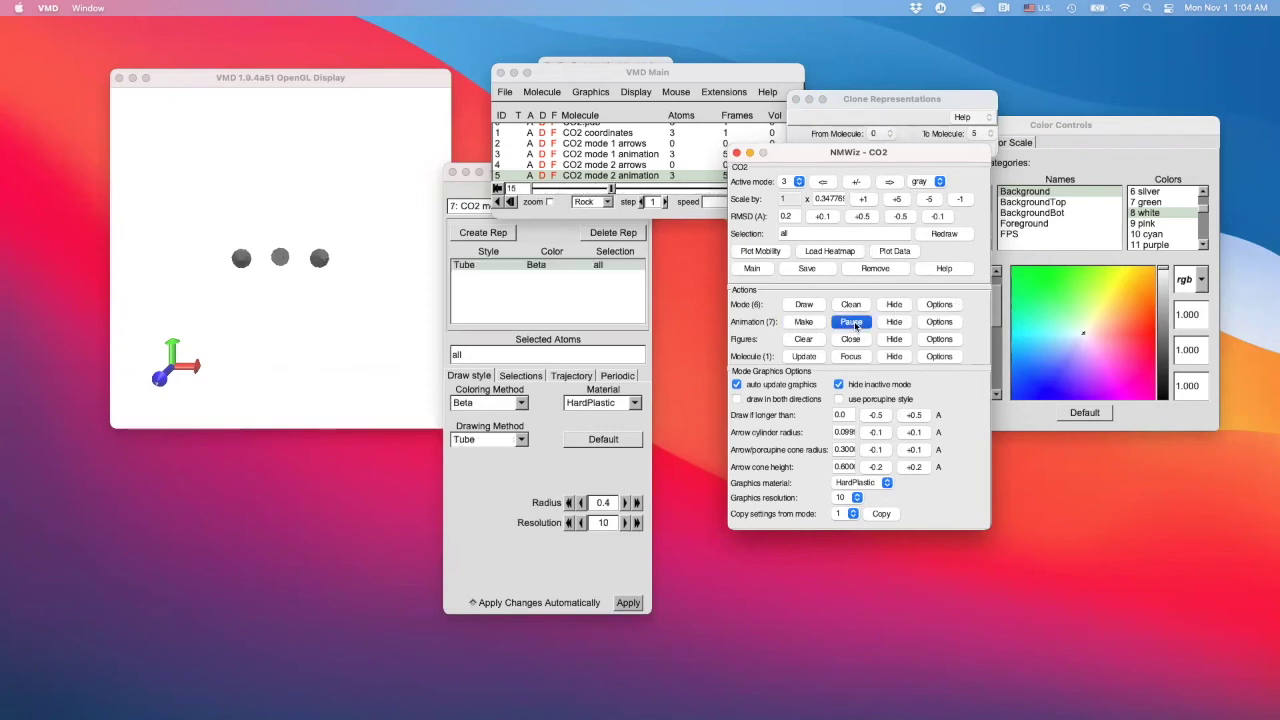
Clone the representations from molecule 0 (CO2.pdb) to molecule 7 (CO2 mode 3 animation).
click(940, 125)
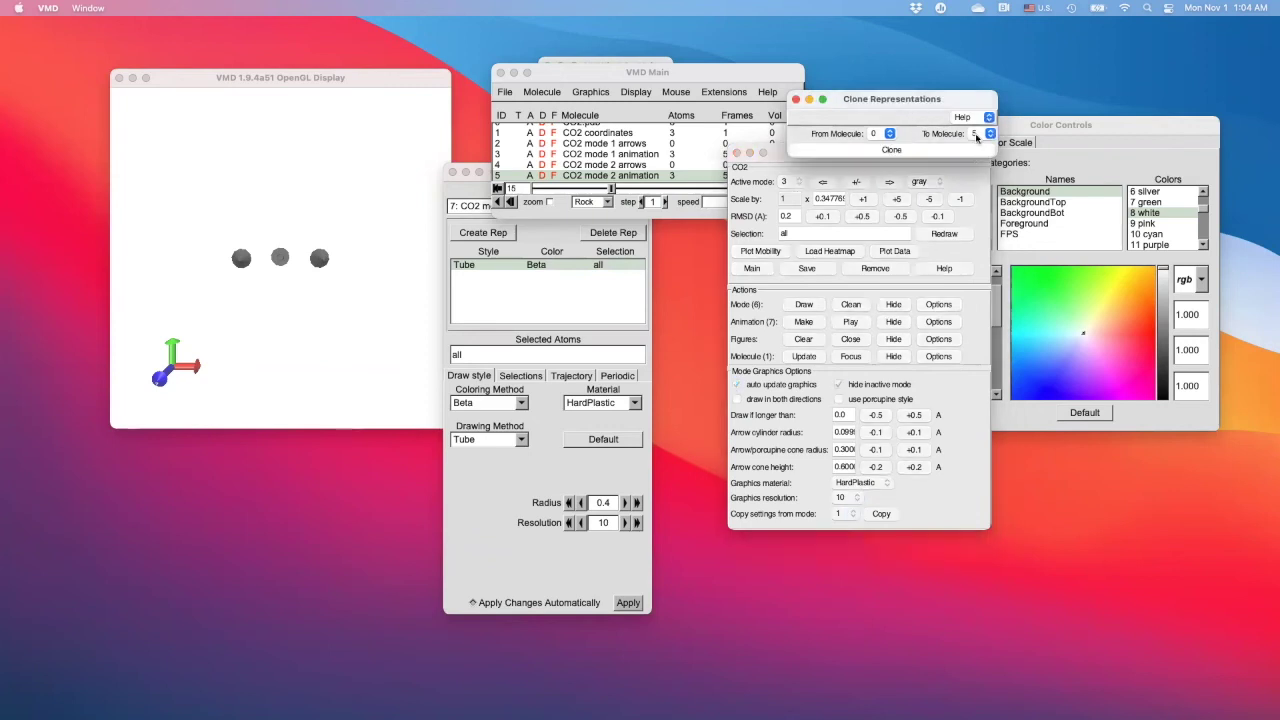
click(976, 134)
click(940, 267)
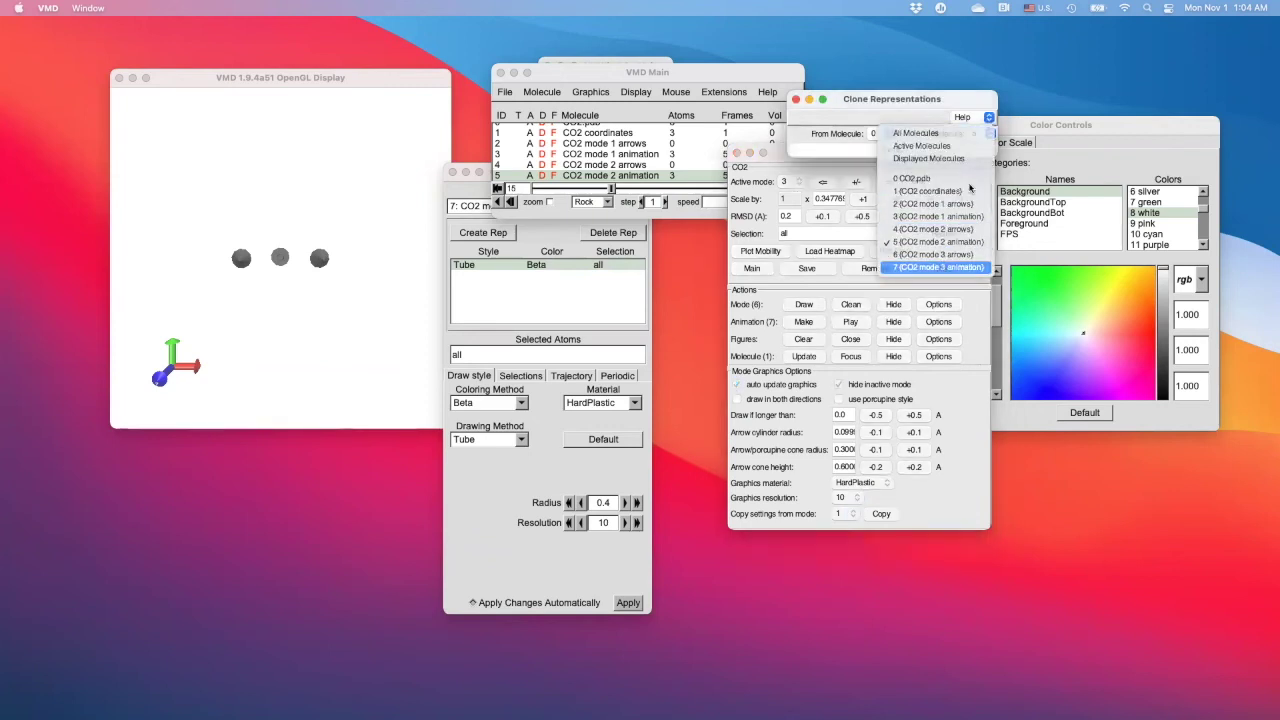
click(905, 150)
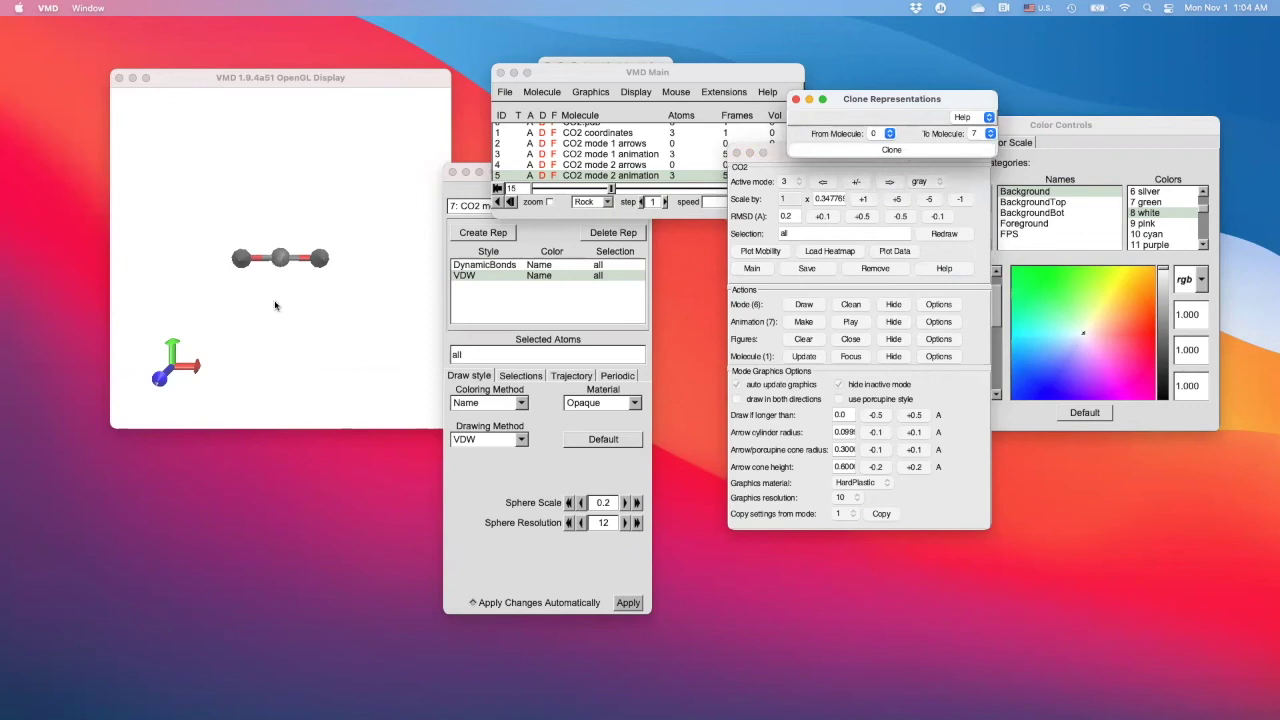
Rotate the molecule in the OpenGL display about its long axis until the mode 3 arrows are seen side-on.
click(560, 166)
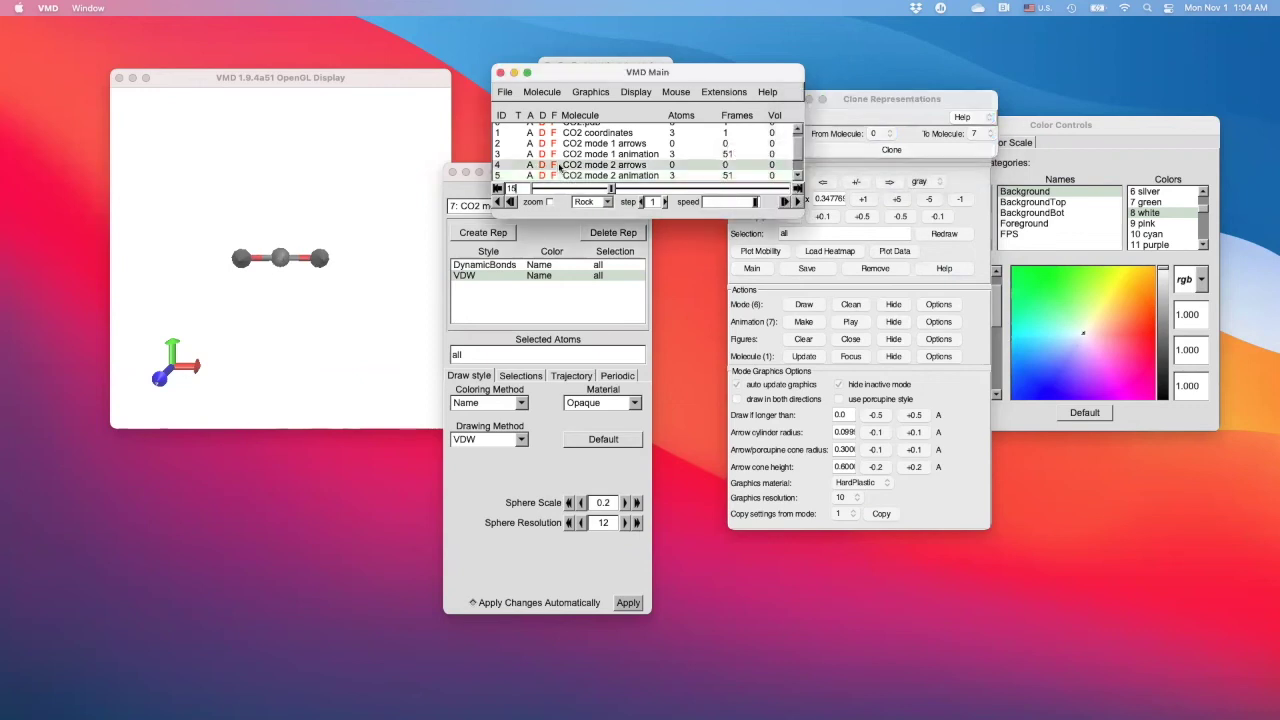
scroll(558, 170, down, 2)
click(322, 280)
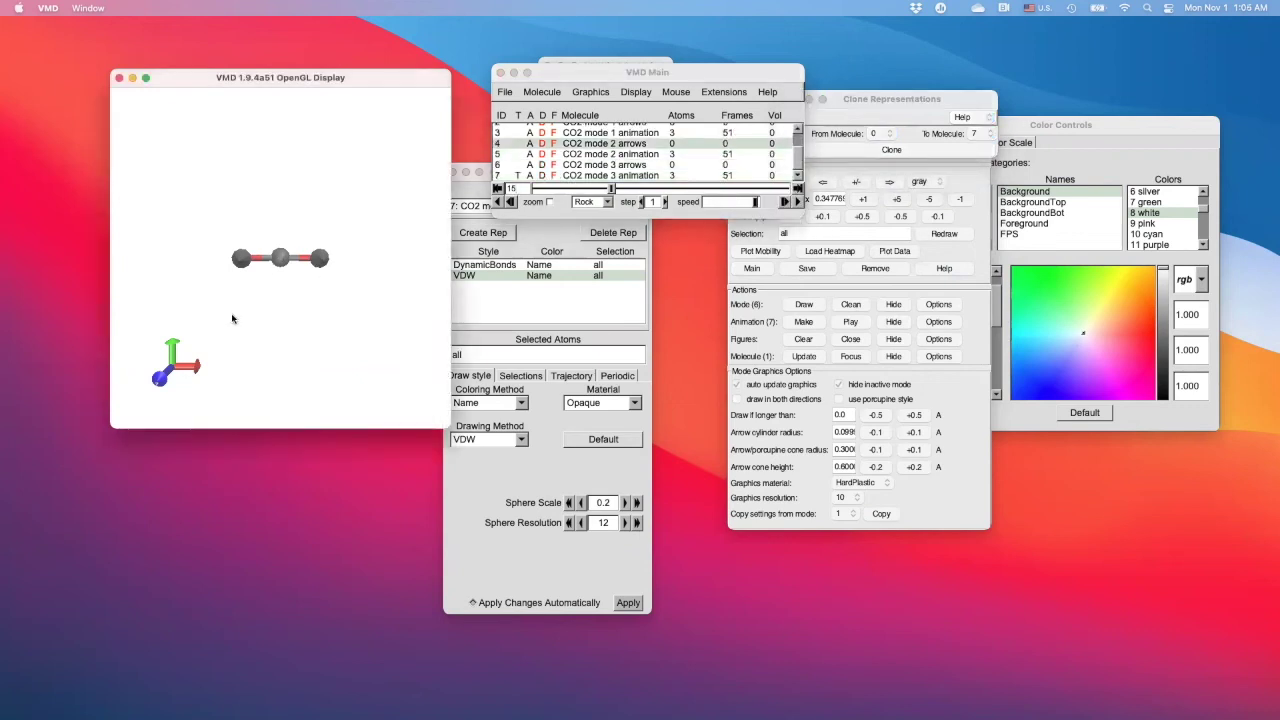
drag(265, 314, 263, 260)
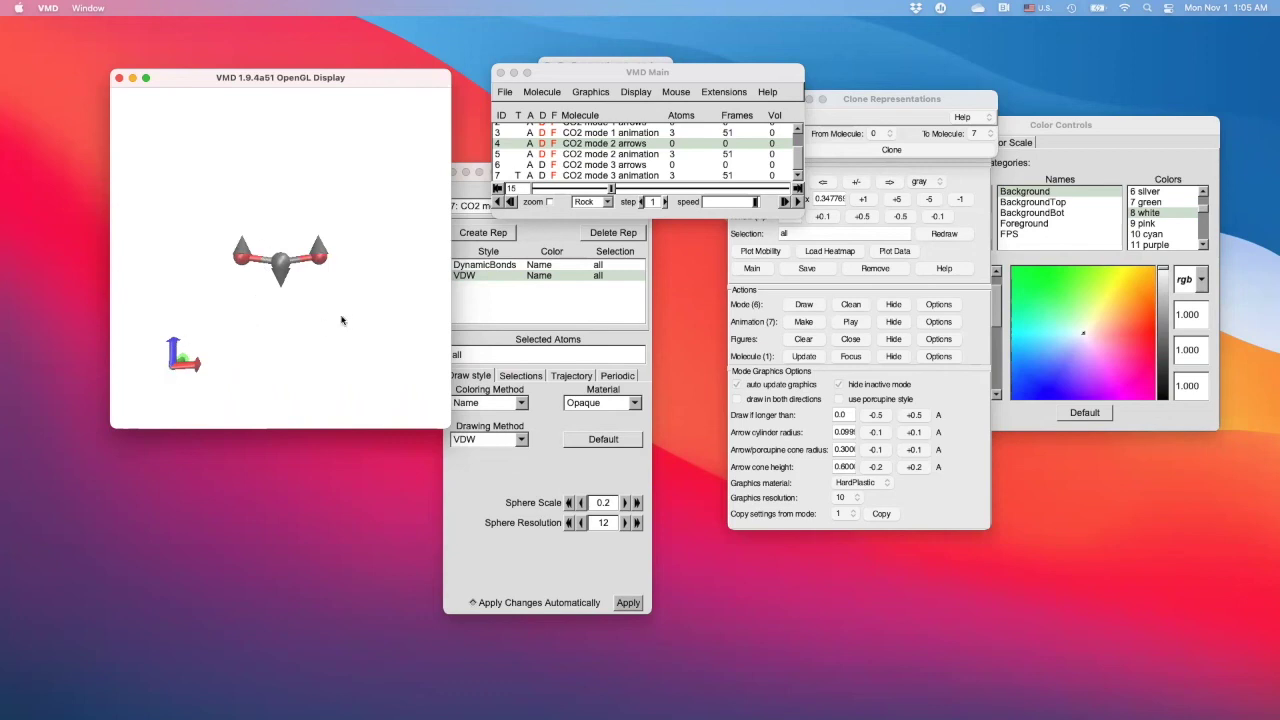
Hide the CO2 mode 3 arrows, play the mode 3 animation with the molecule seen side-on, and pause it.
mouse_move(181, 355)
mouse_down()
mouse_move(163, 394)
mouse_move(171, 437)
mouse_move(183, 434)
mouse_move(175, 351)
mouse_up()
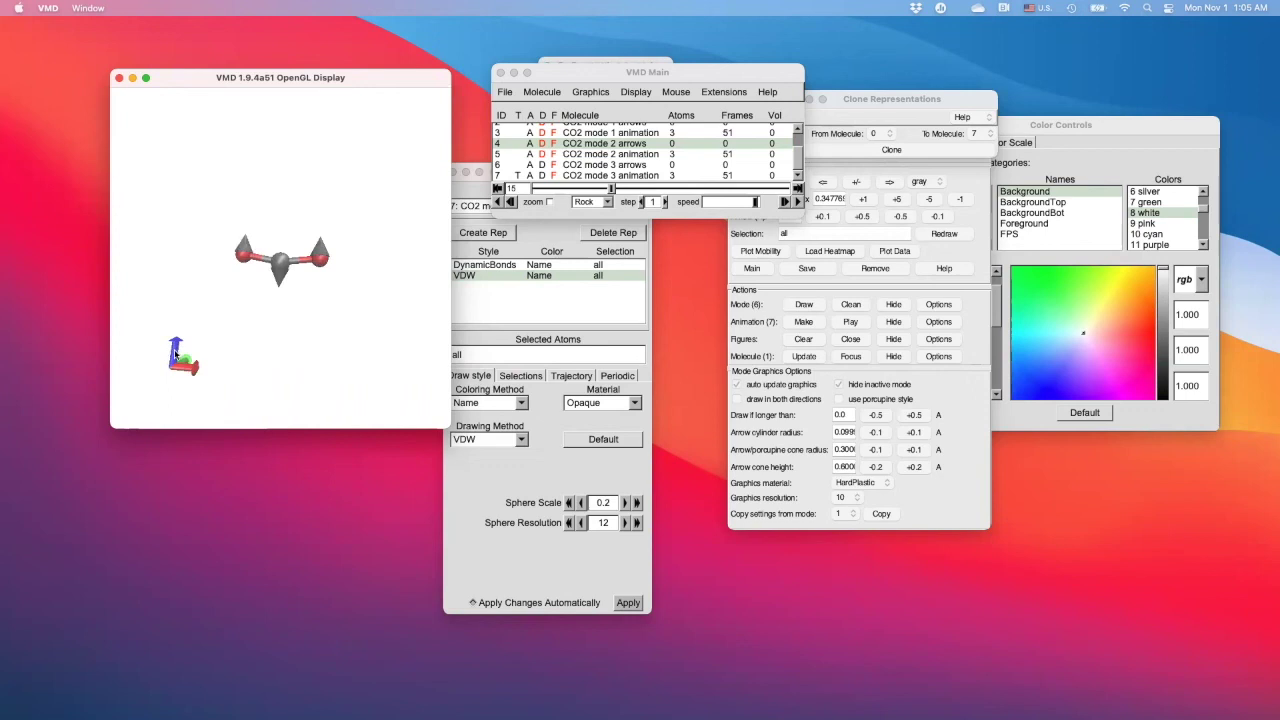
drag(195, 362, 274, 357)
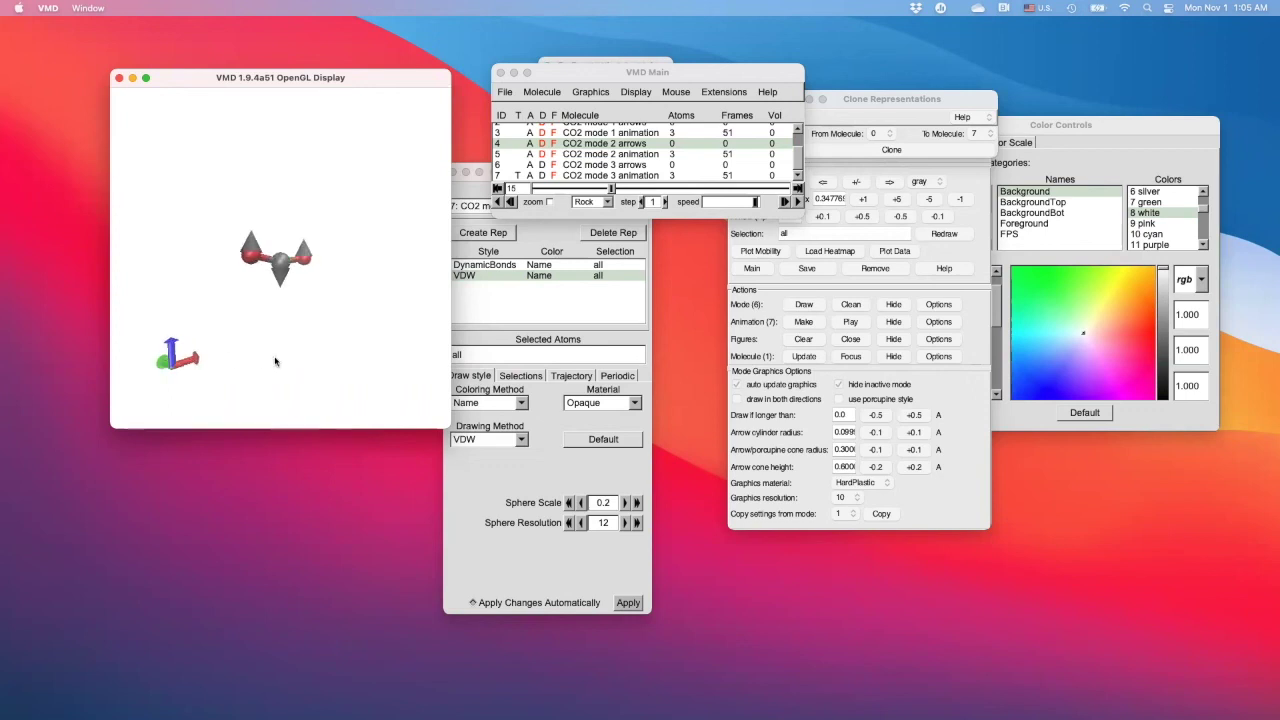
drag(192, 427, 179, 328)
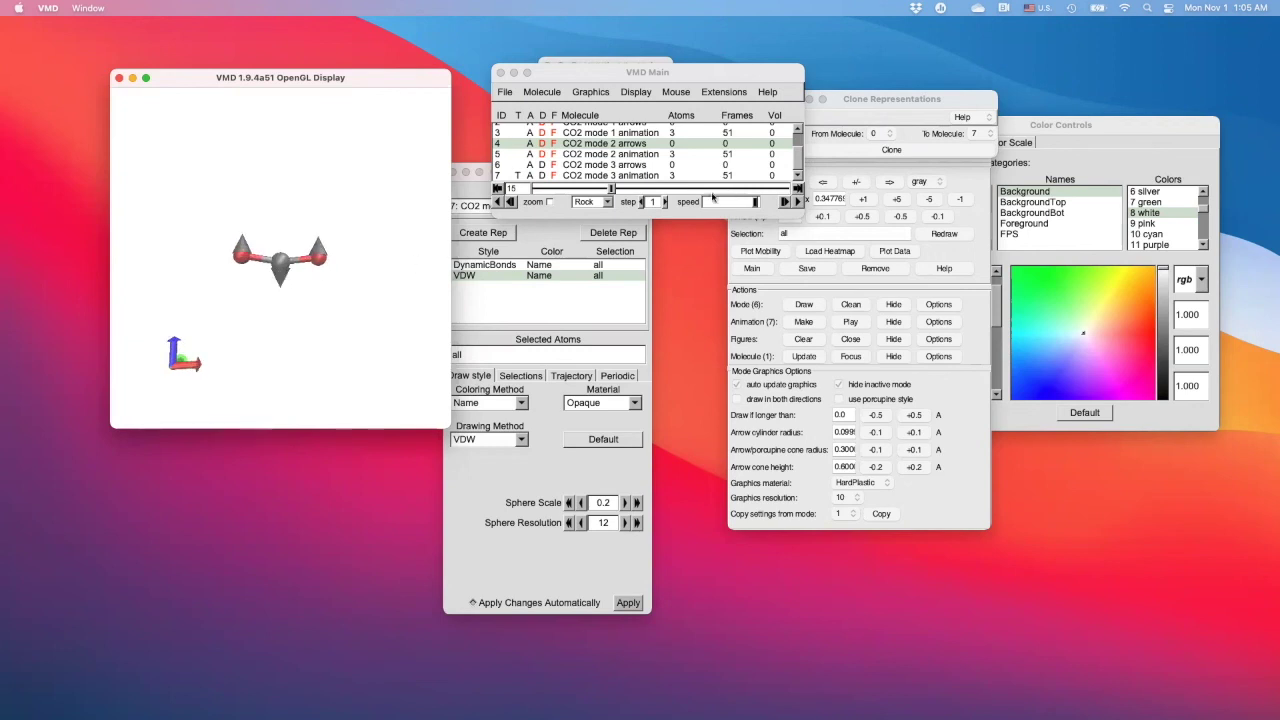
click(541, 165)
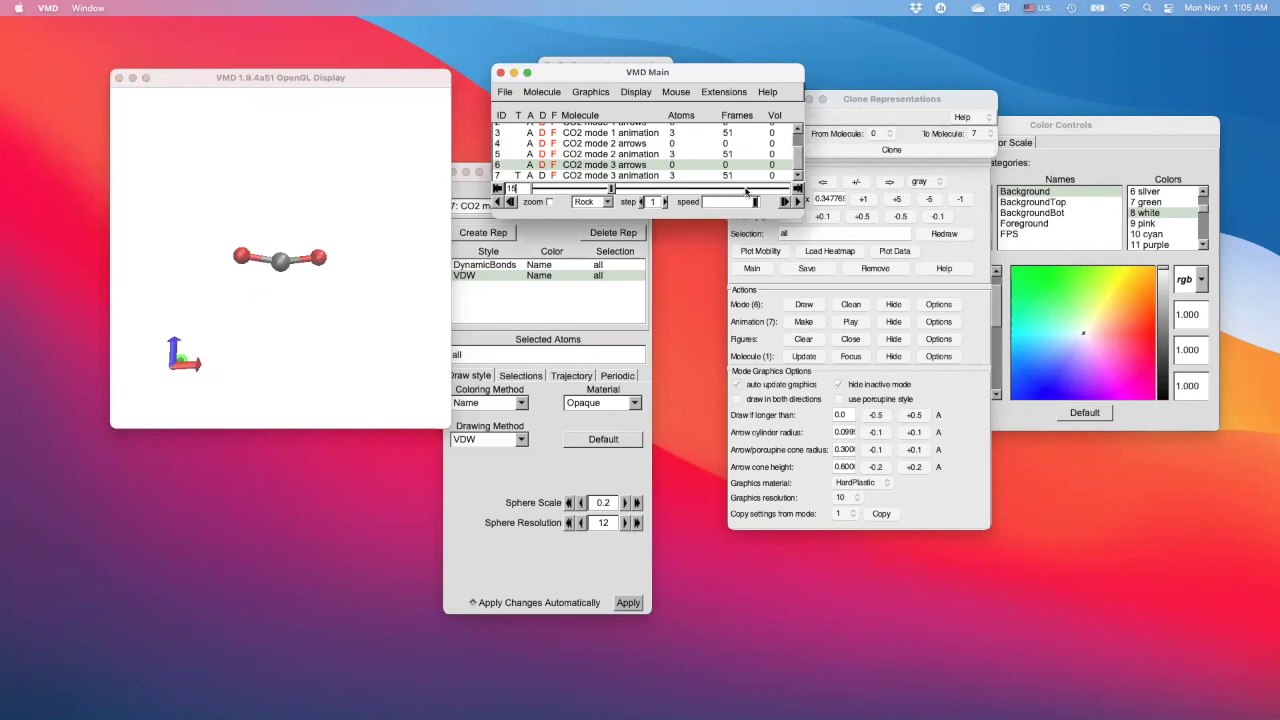
click(796, 201)
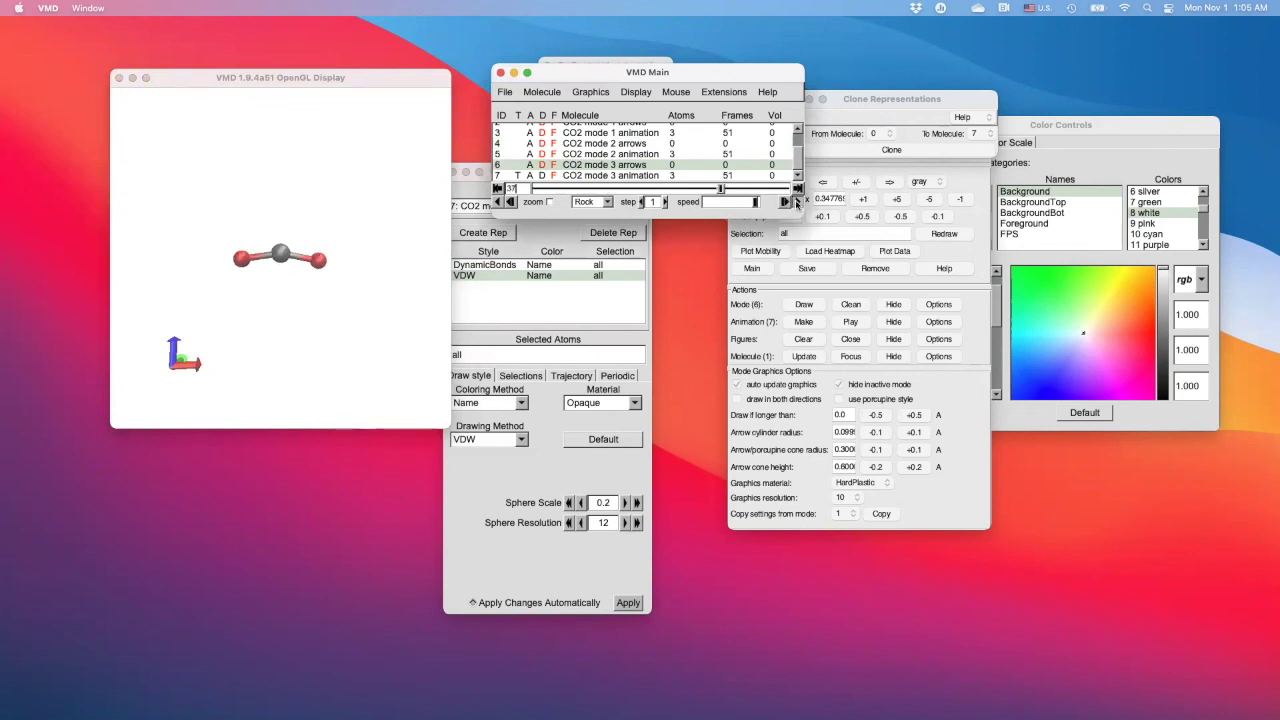
click(402, 248)
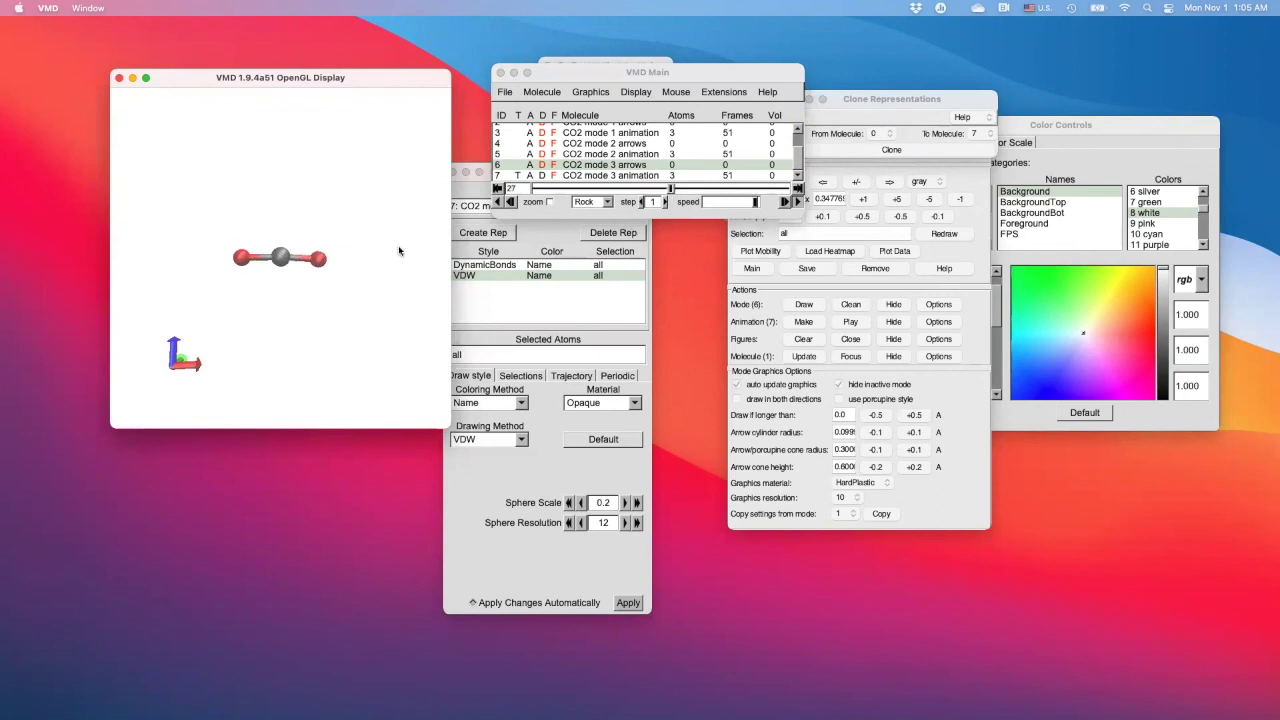
click(796, 201)
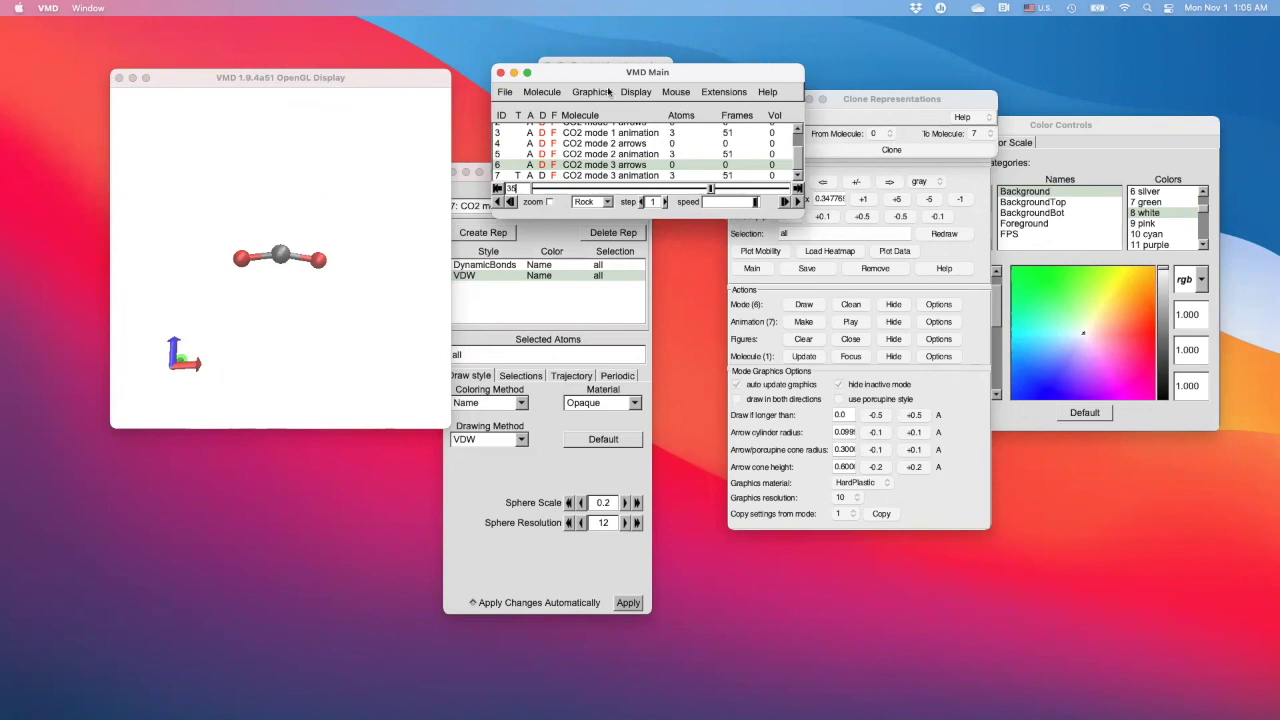
Save the coordinates of molecule 3 (CO2 mode 1 animation) in pdb format, covering frames 0 to 50 with stride 1.
click(505, 92)
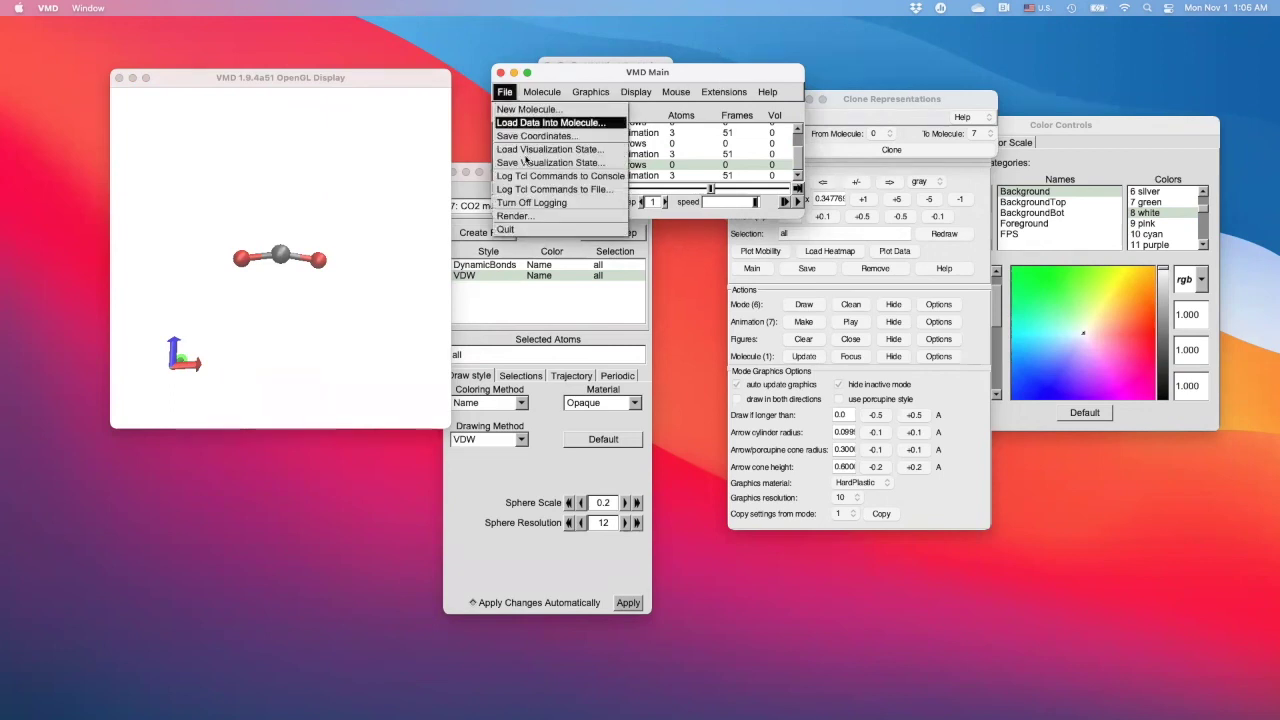
click(525, 162)
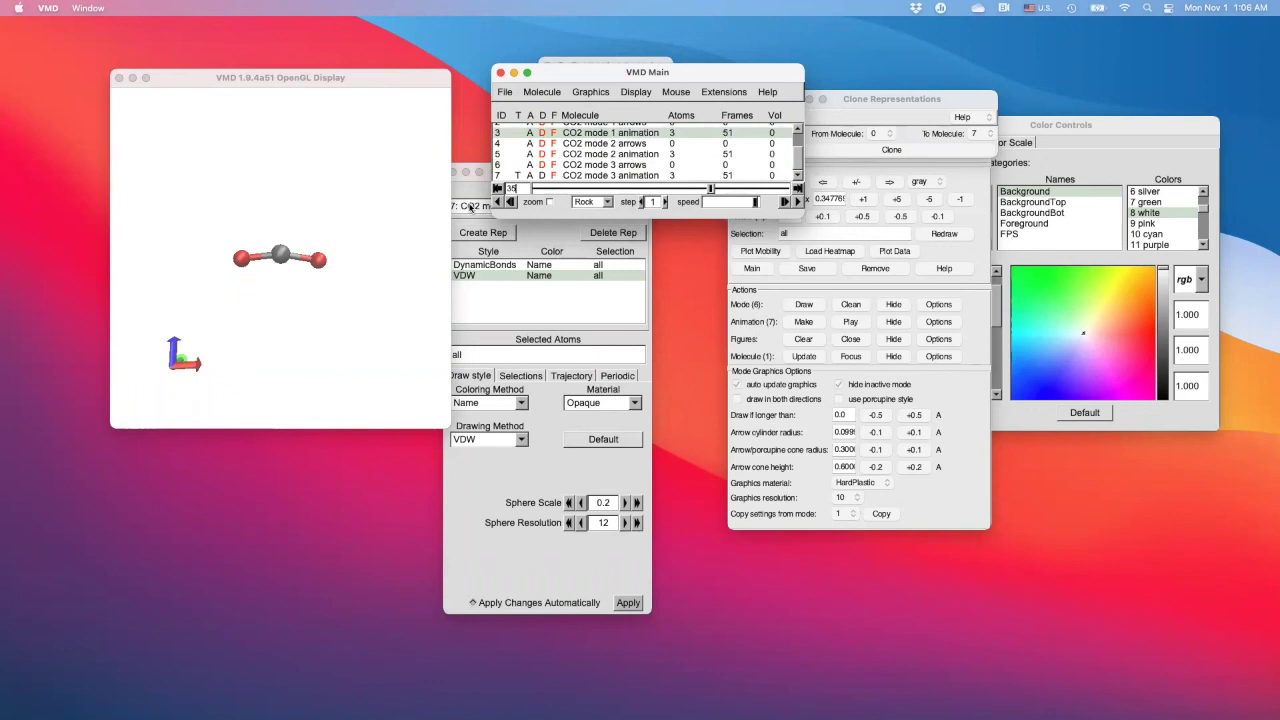
scroll(620, 152, up, 3)
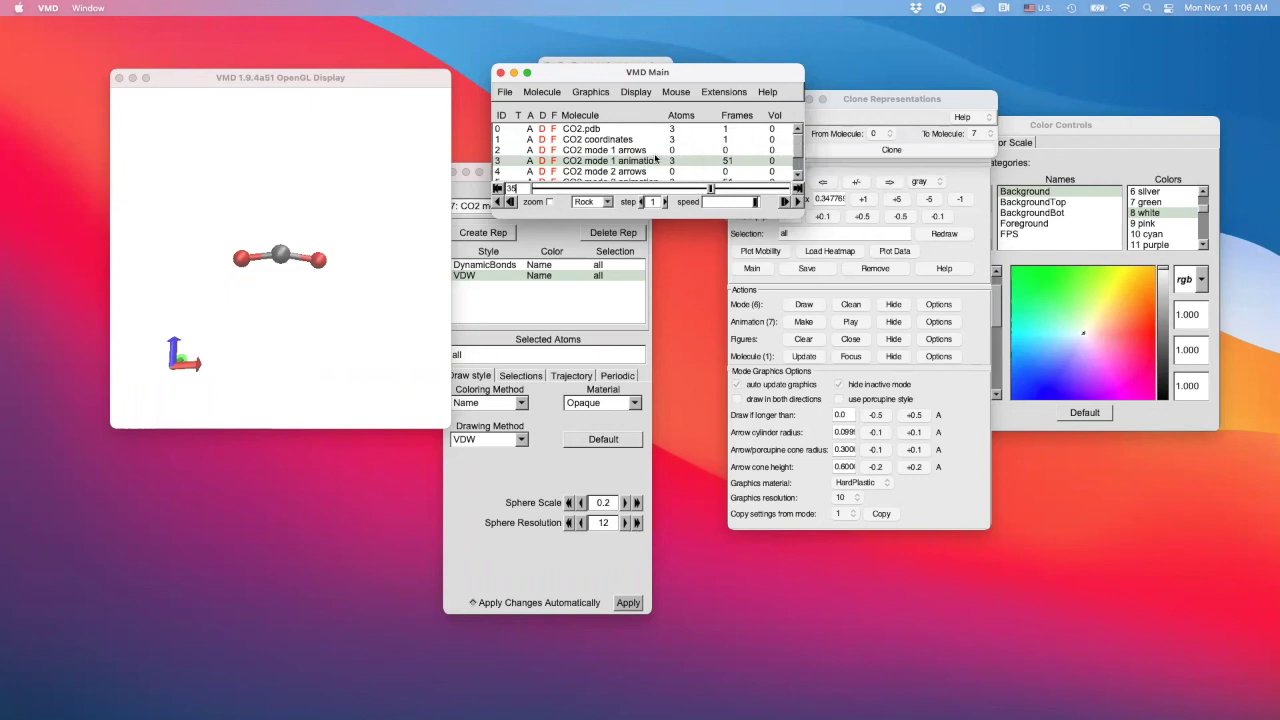
right_click(655, 164)
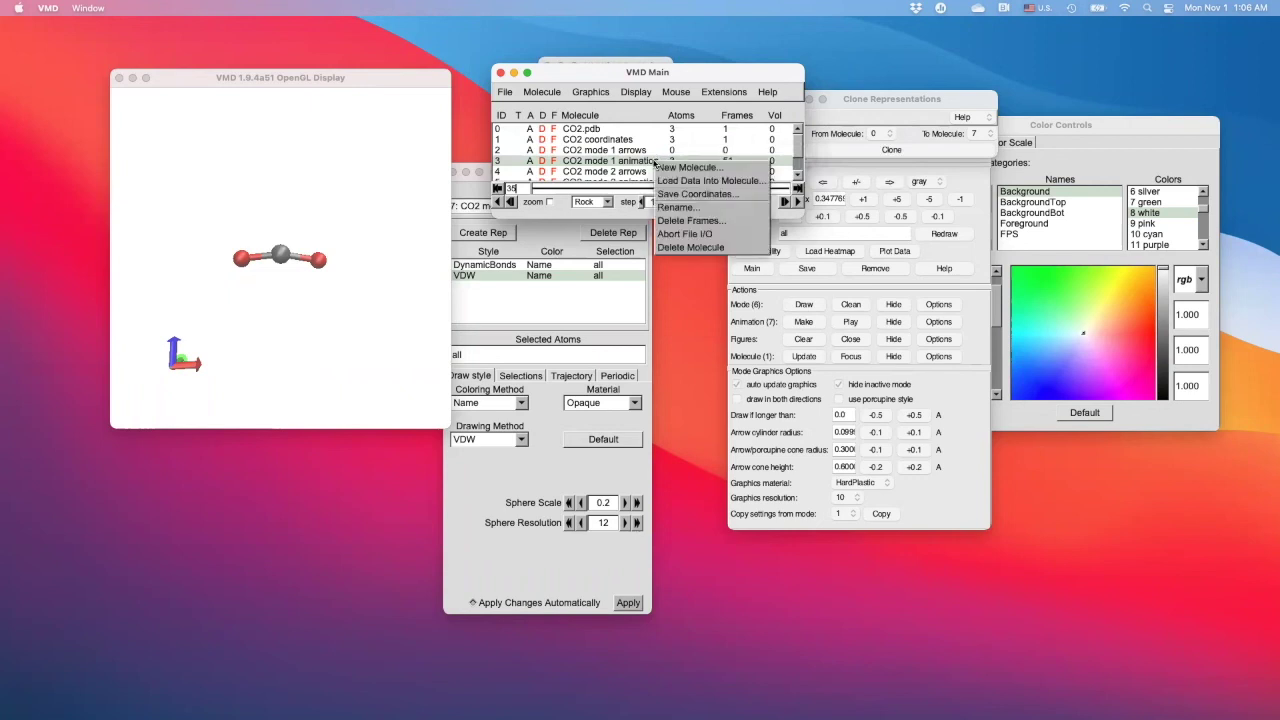
click(700, 194)
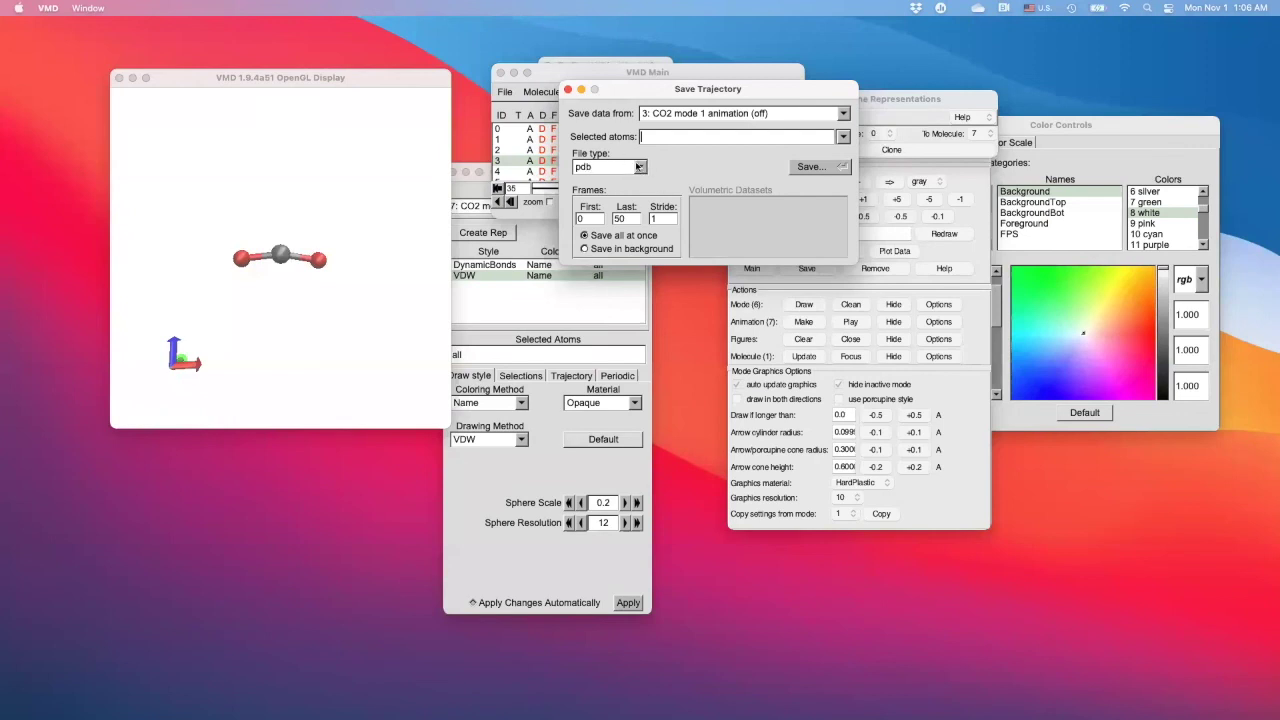
click(626, 170)
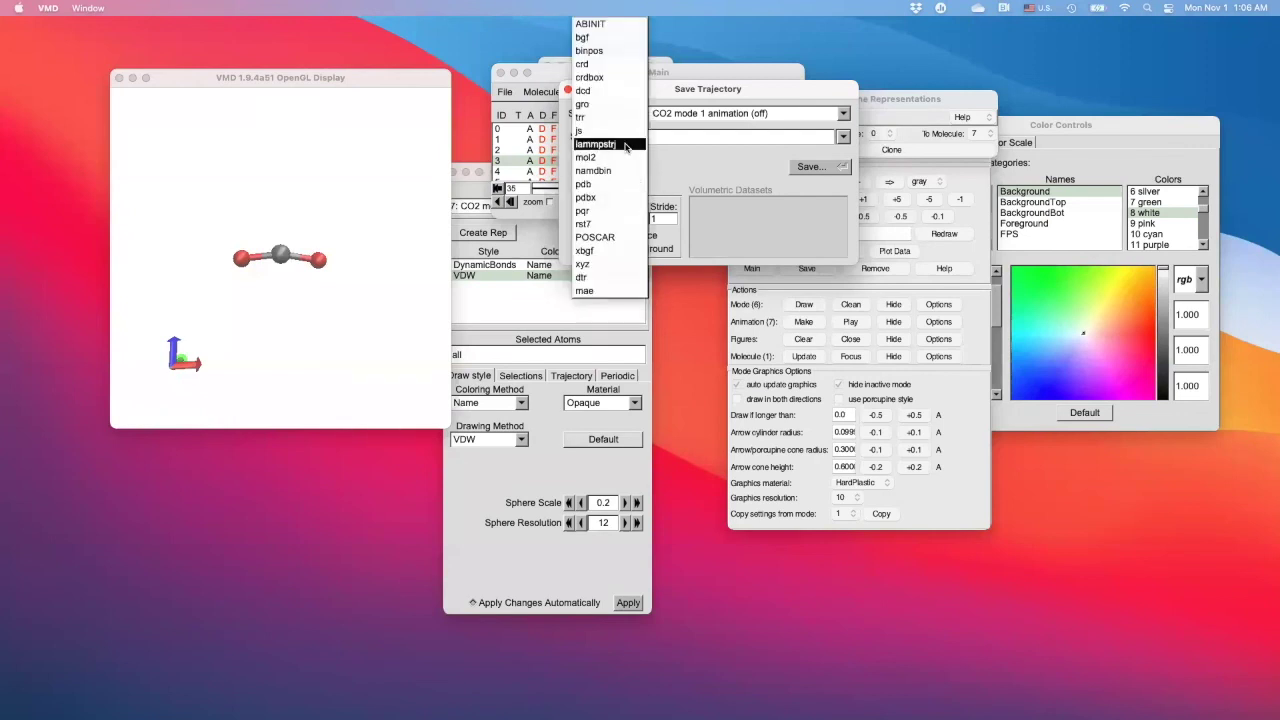
click(689, 160)
click(818, 170)
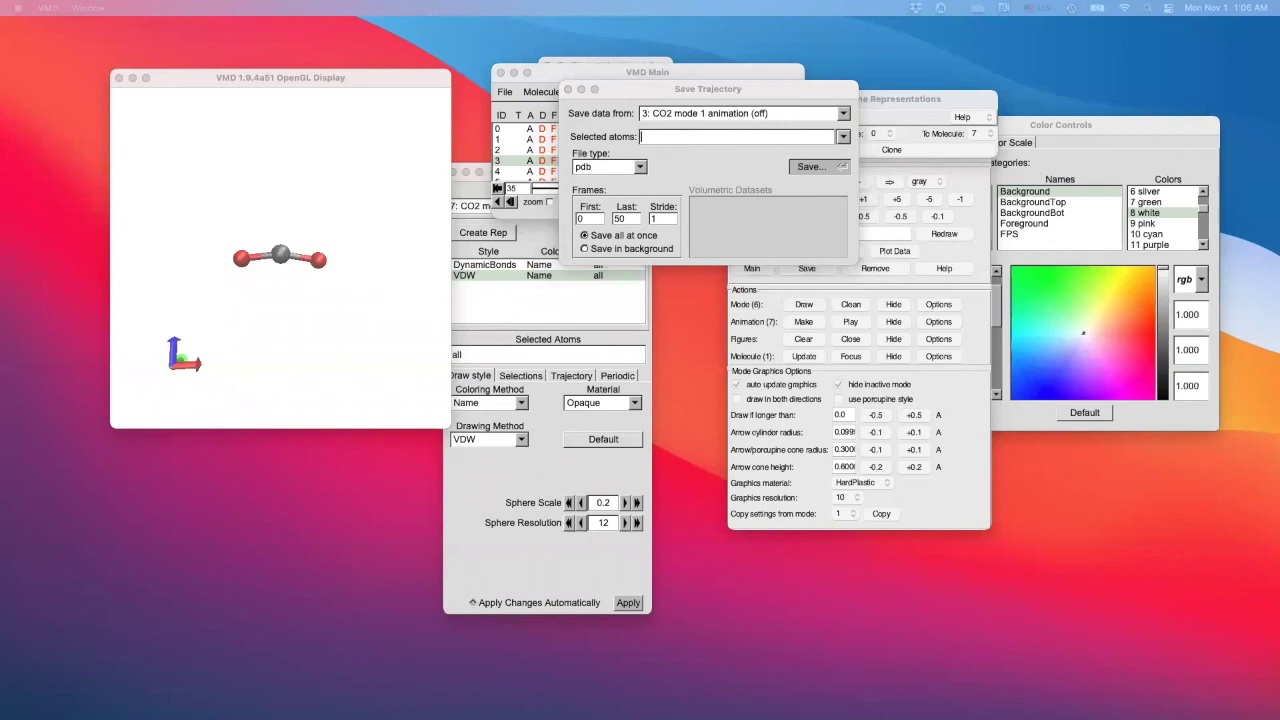